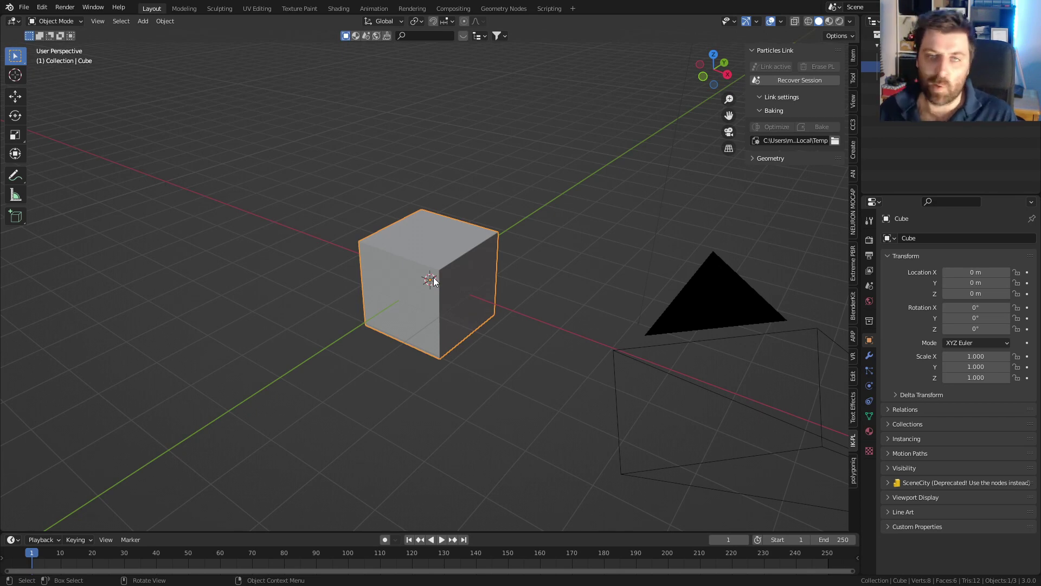
# Delete the default cube and add a torus mesh at the origin.
pyautogui.press('Delete')
pyautogui.hotkey('shift', 'a')
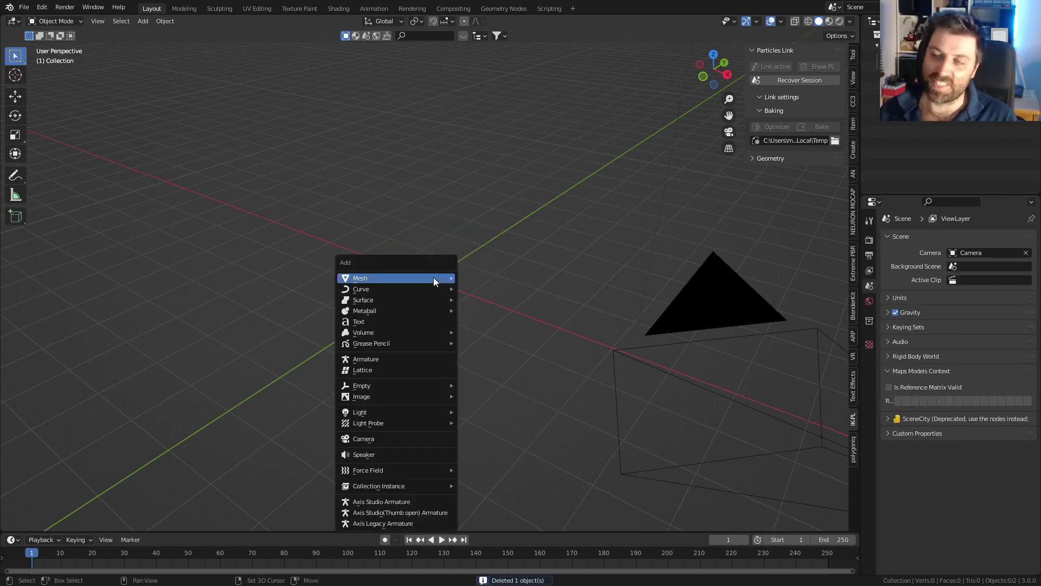
pyautogui.moveTo(434, 277)
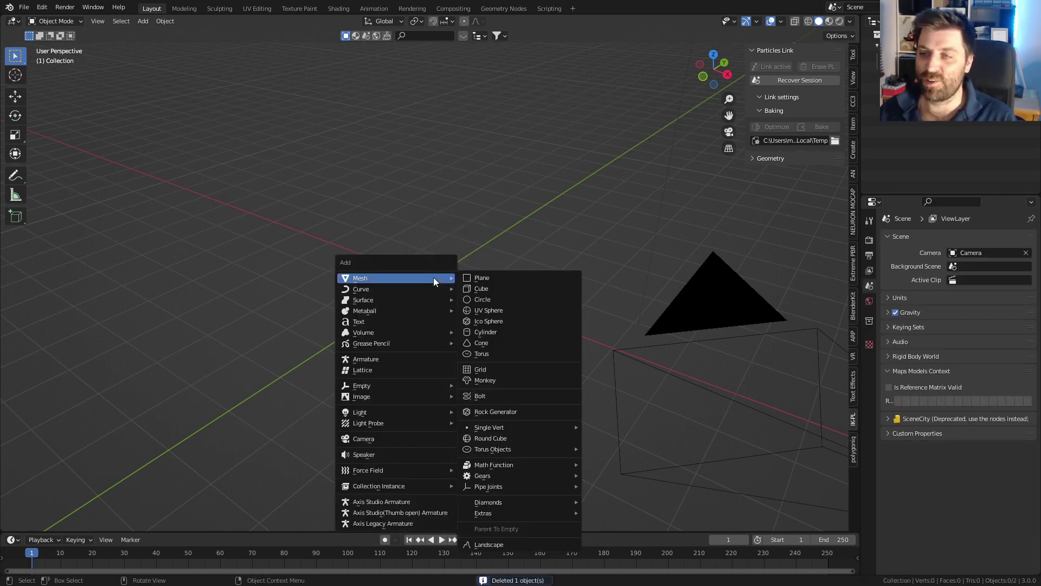
pyautogui.click(499, 353)
pyautogui.moveTo(484, 281); pyautogui.dragTo(505, 298, button='middle')
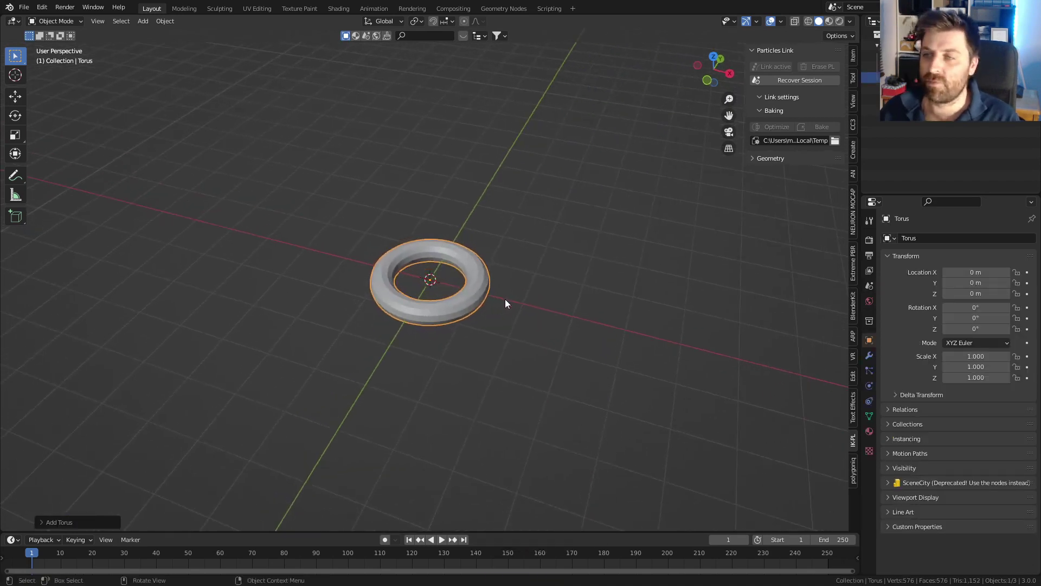
pyautogui.scroll(1, 506, 298)
# Add a particle system to the torus and set its emission number to 250.
pyautogui.click(869, 370)
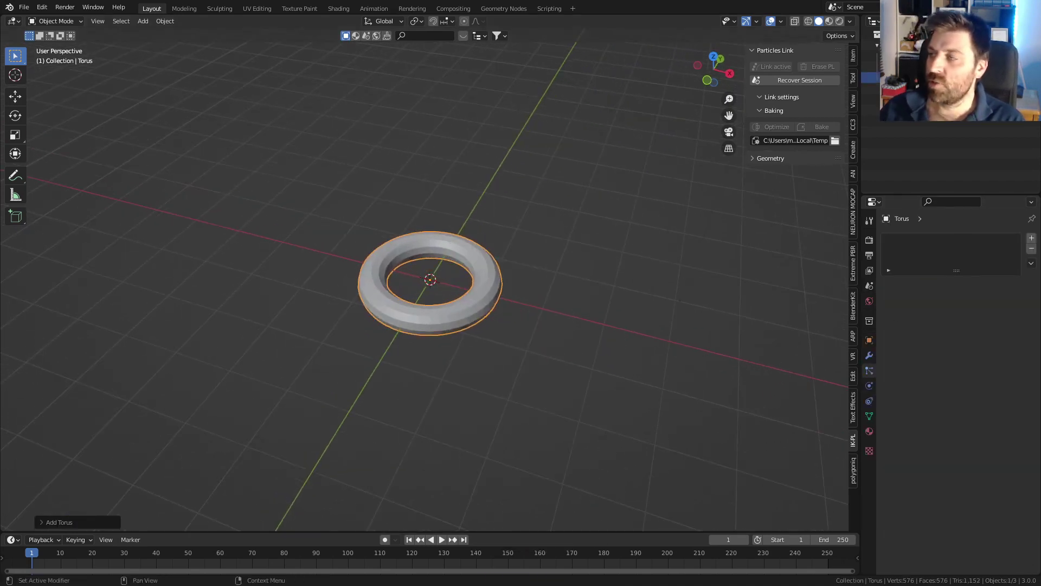
pyautogui.click(1031, 238)
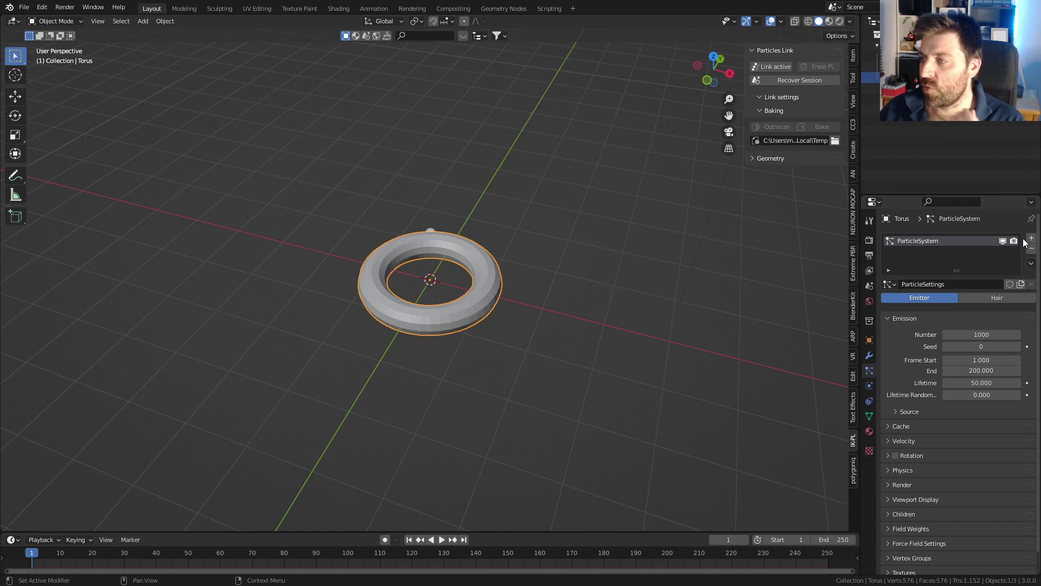
pyautogui.click(970, 338)
pyautogui.write('250')
pyautogui.press('Return')
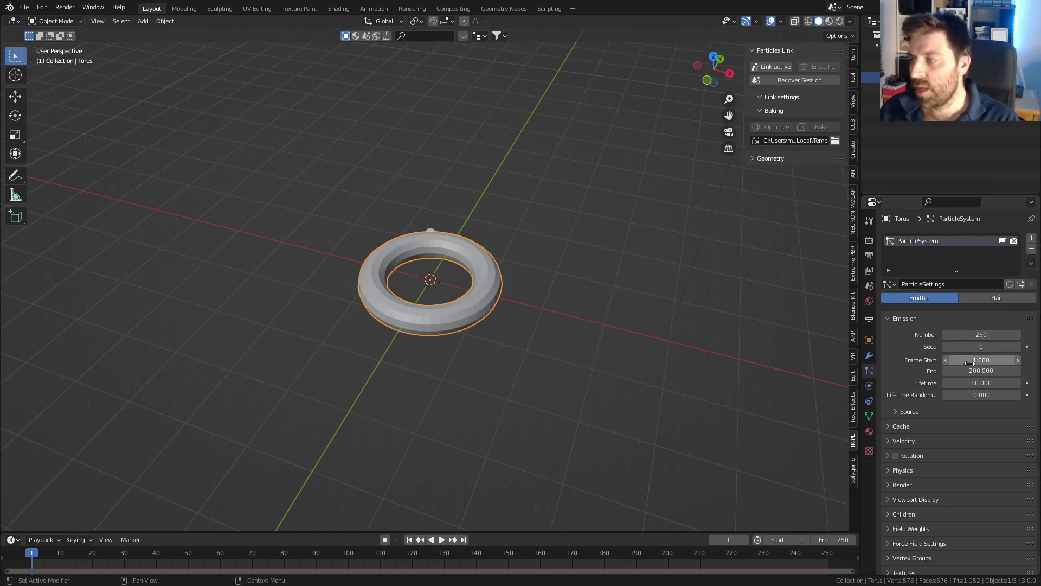
# Set the particle emission's end frame to 1 and the particle lifetime to 150.
pyautogui.doubleClick(986, 371)
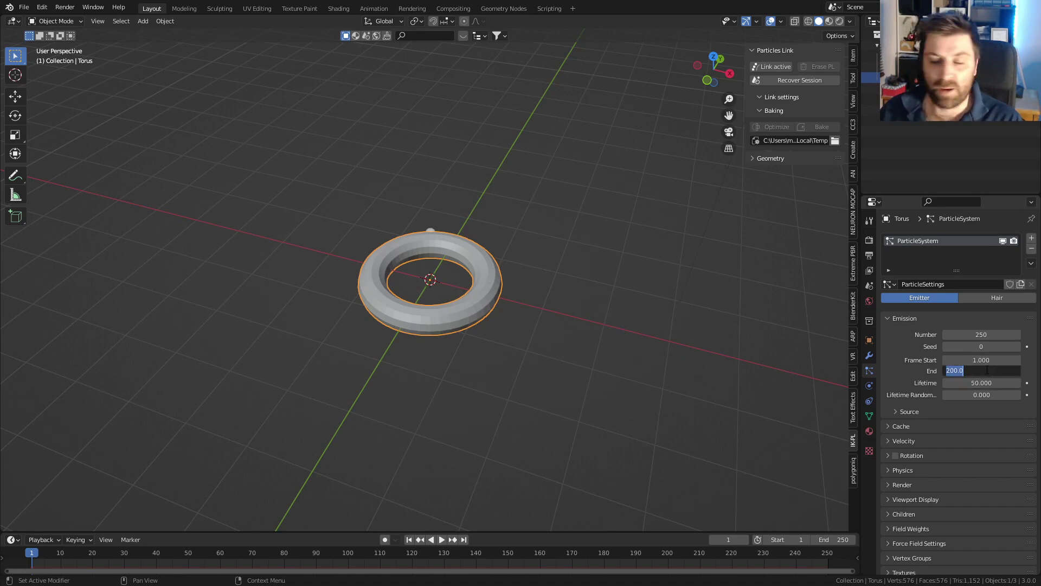
pyautogui.write('1')
pyautogui.press('Return')
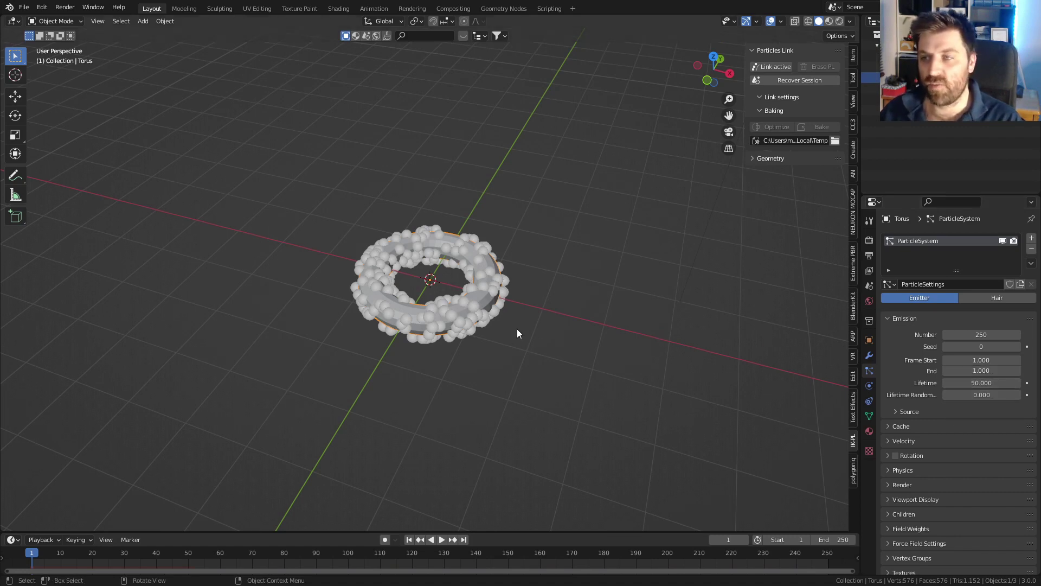
pyautogui.click(997, 382)
pyautogui.write('15')
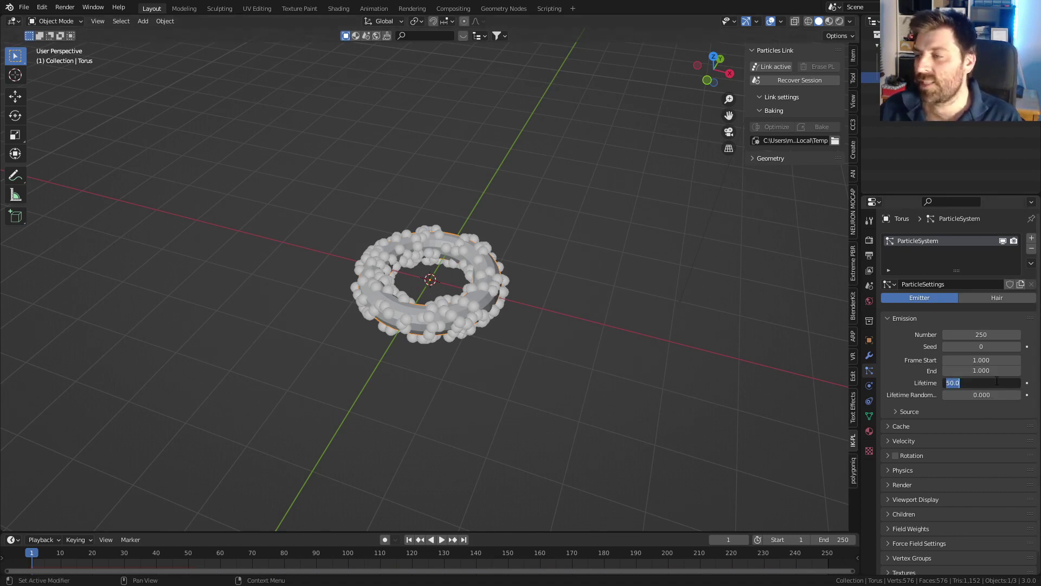
pyautogui.write('00')
pyautogui.press('Return')
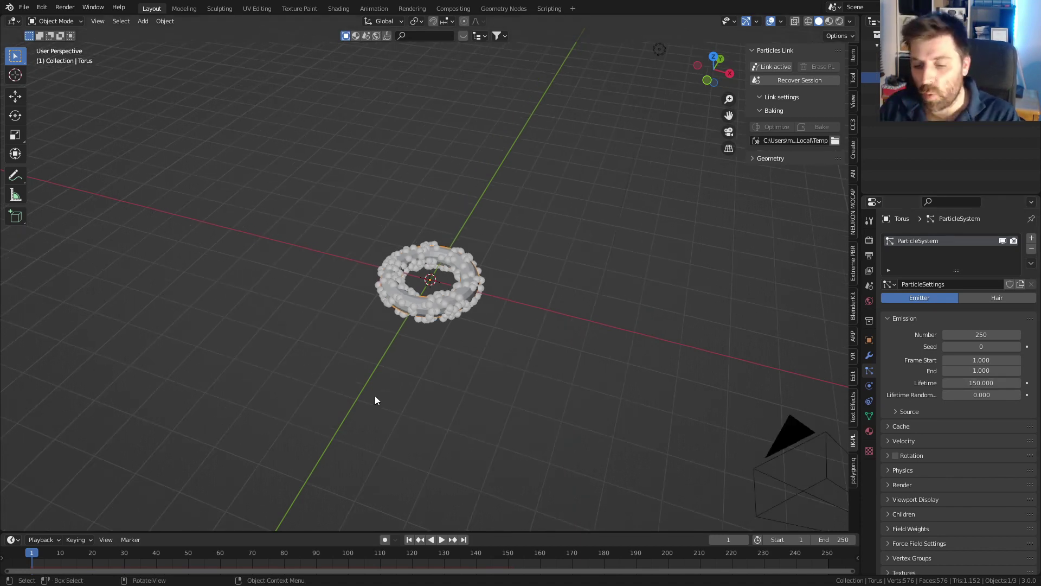
# Add a UV sphere and move it well away from the torus in top view.
pyautogui.hotkey('shift', 'a')
pyautogui.moveTo(356, 326)
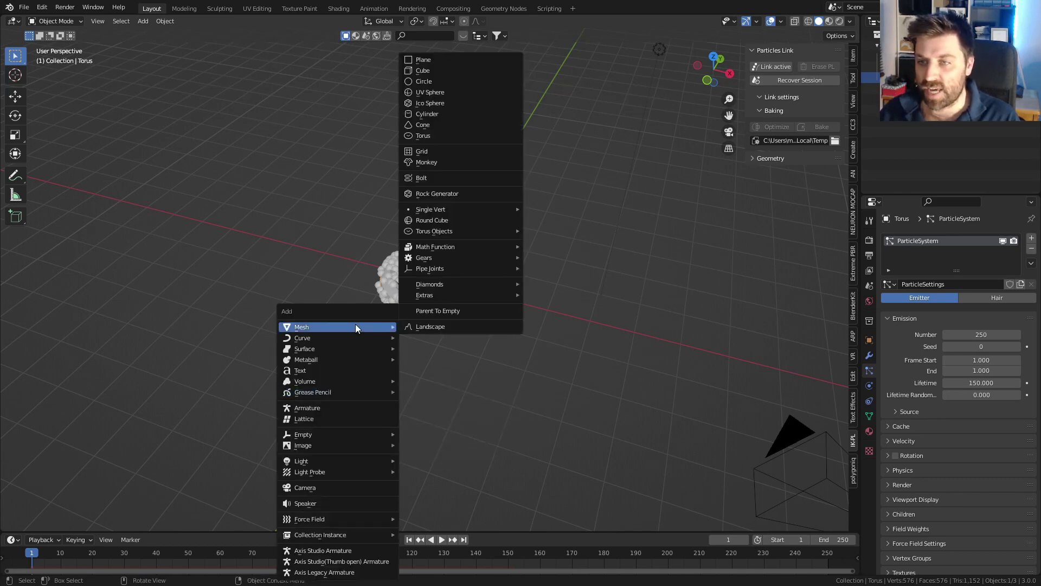
pyautogui.click(467, 91)
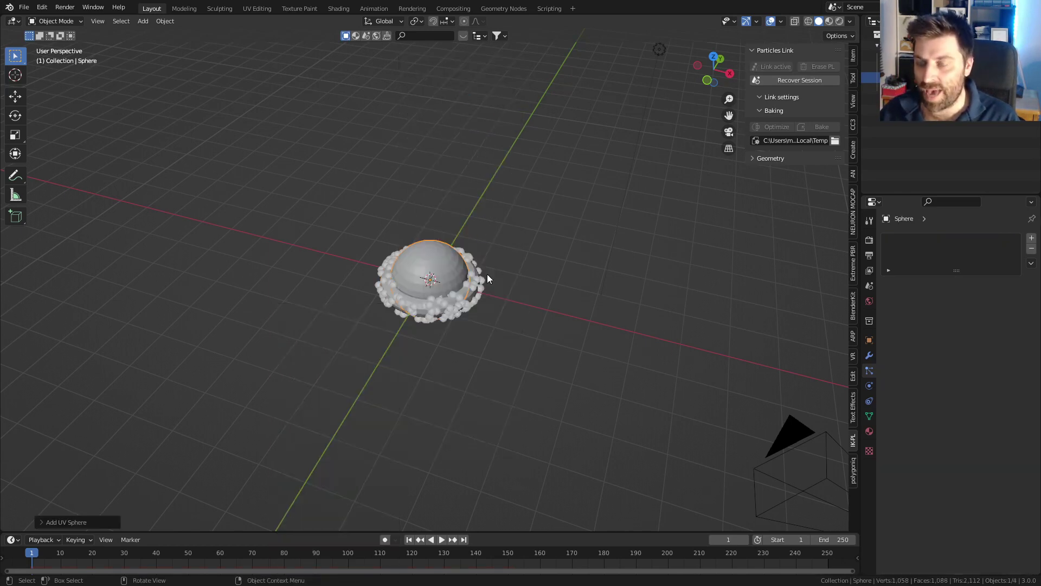
pyautogui.press('KP_7')
pyautogui.press('g')
pyautogui.click(41, 41)
# Render the torus's particles as Object, using the Sphere as the instance object.
pyautogui.moveTo(470, 436); pyautogui.dragTo(411, 311, button='middle')
pyautogui.click(411, 315)
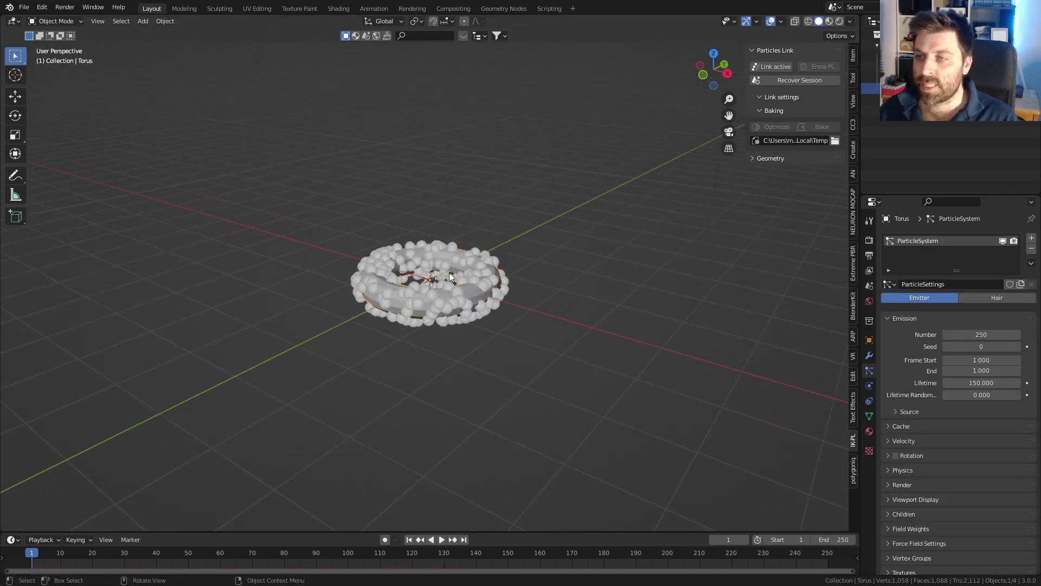
pyautogui.scroll(-1, 919, 468)
pyautogui.click(895, 464)
pyautogui.scroll(-5, 922, 467)
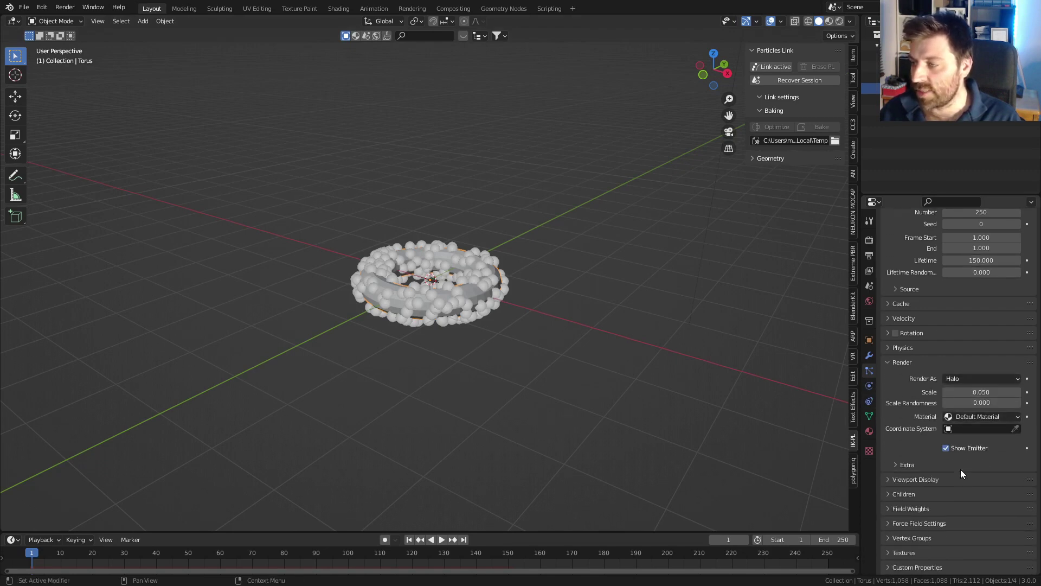
pyautogui.click(958, 379)
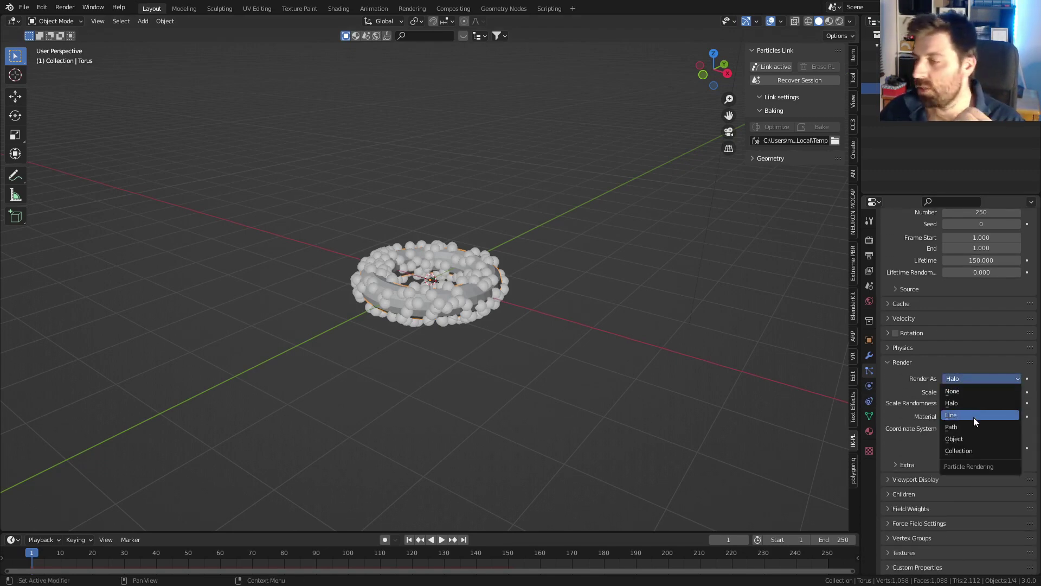
pyautogui.click(974, 439)
pyautogui.click(978, 457)
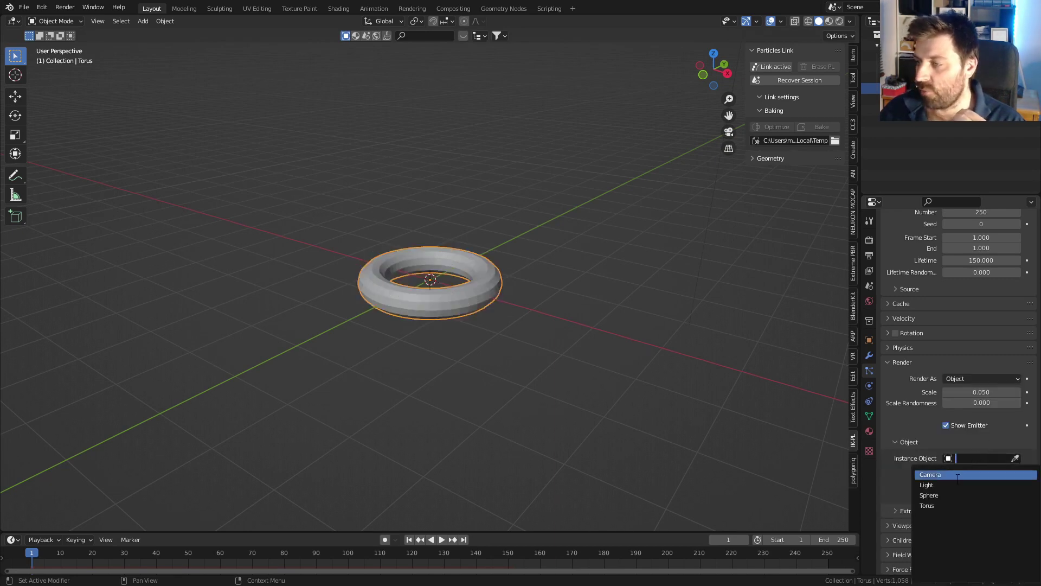
pyautogui.click(952, 496)
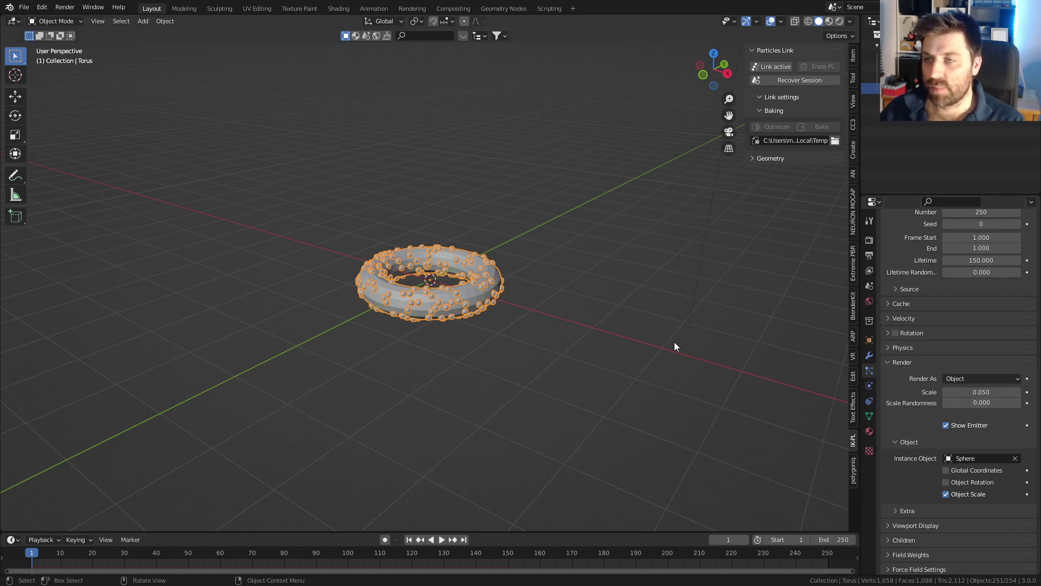
# Try a particle render scale of 0.1, and return it to 0.05.
pyautogui.click(963, 390)
pyautogui.write('0.1')
pyautogui.press('Return')
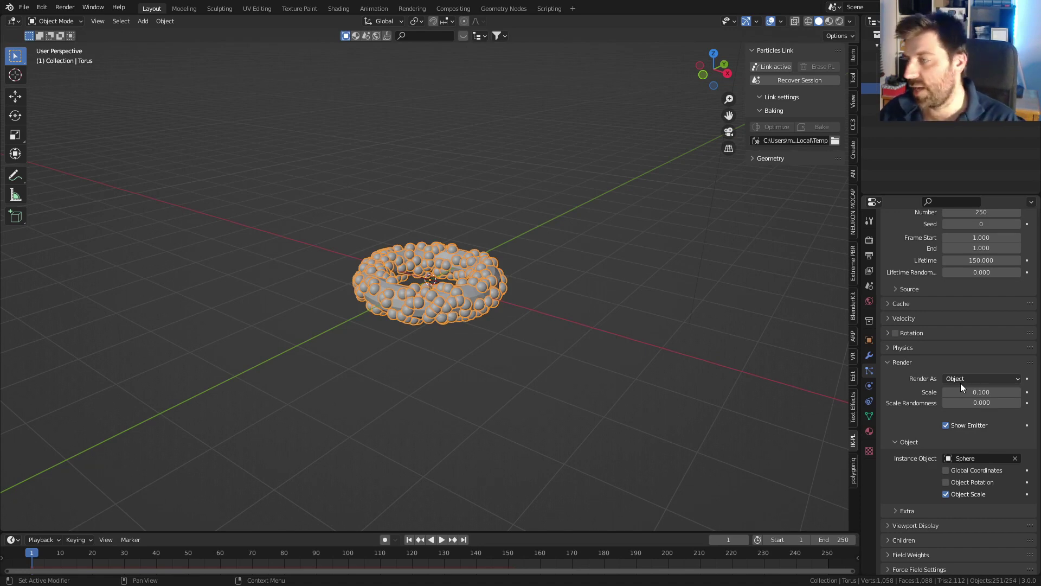
pyautogui.click(978, 391)
pyautogui.write('0.05')
pyautogui.press('Return')
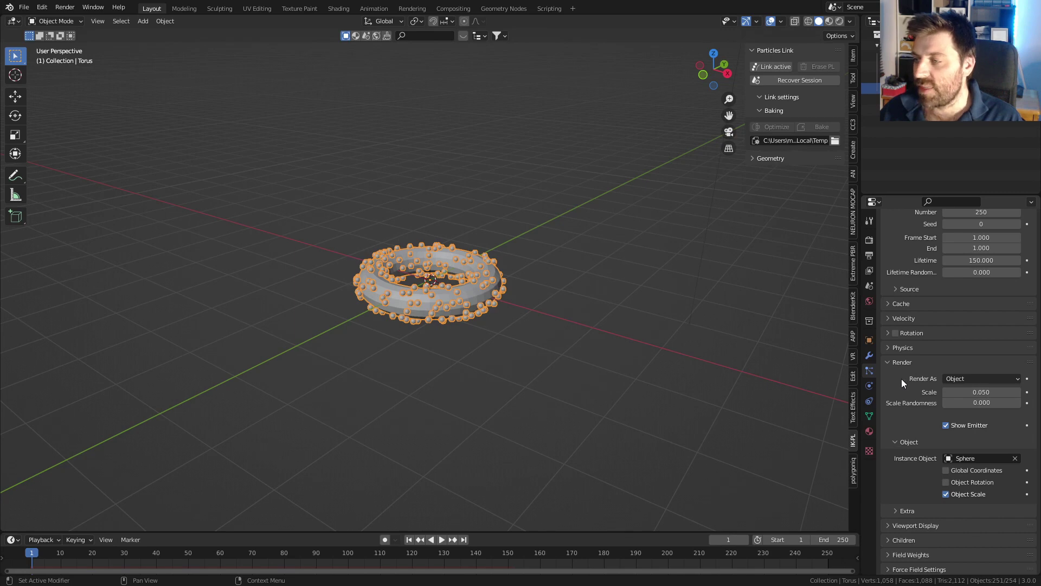
# Turn off Show Emitter for the particle system and briefly play the animation to check the particles' motion.
pyautogui.click(946, 425)
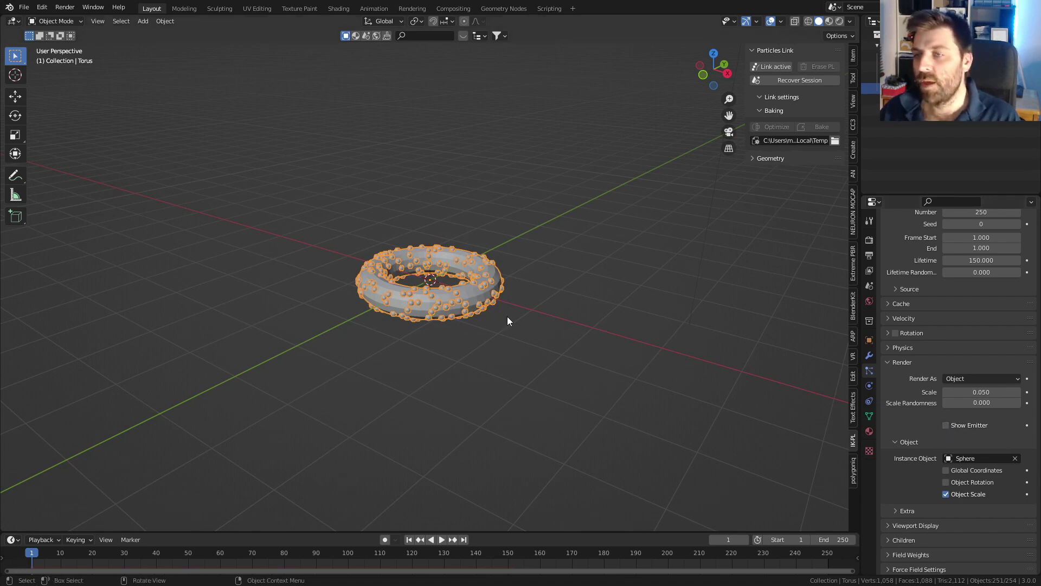
pyautogui.click(440, 540)
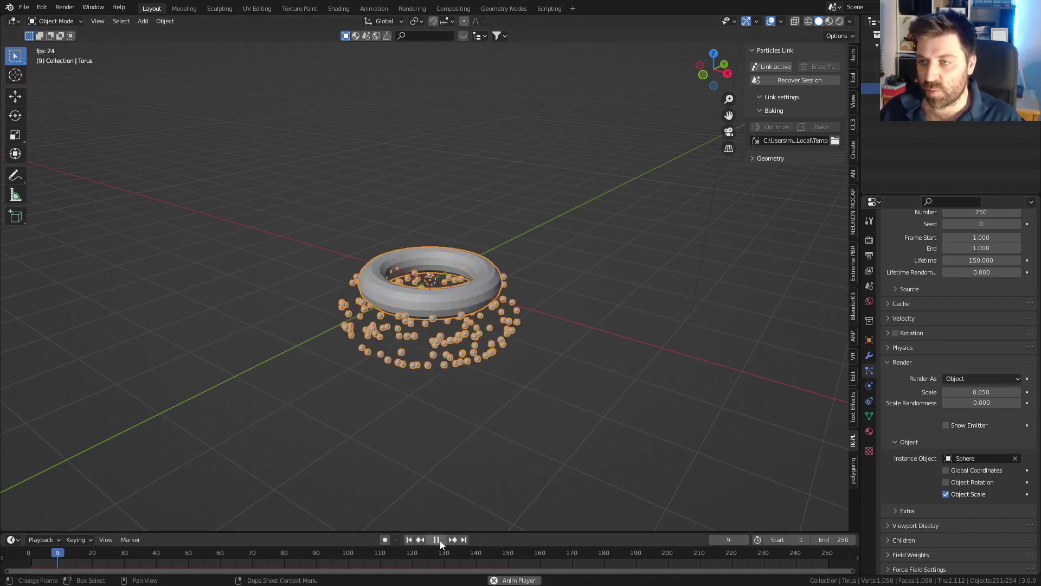
pyautogui.click(440, 540)
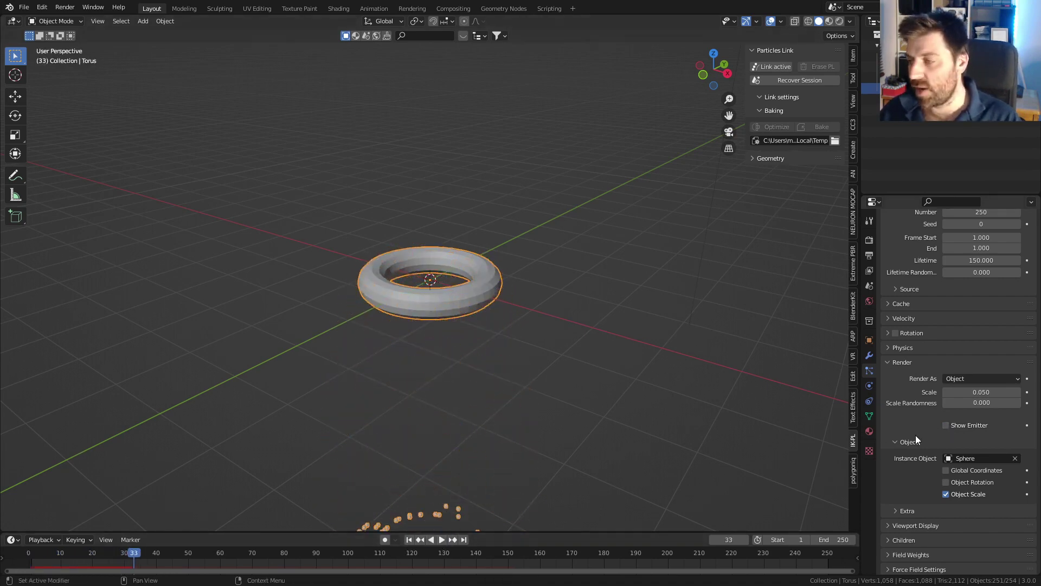
# Set the gravity field weight of the torus's particle system to 0.
pyautogui.scroll(-2, 915, 399)
pyautogui.click(889, 522)
pyautogui.scroll(-5, 895, 507)
pyautogui.click(886, 398)
pyautogui.click(887, 383)
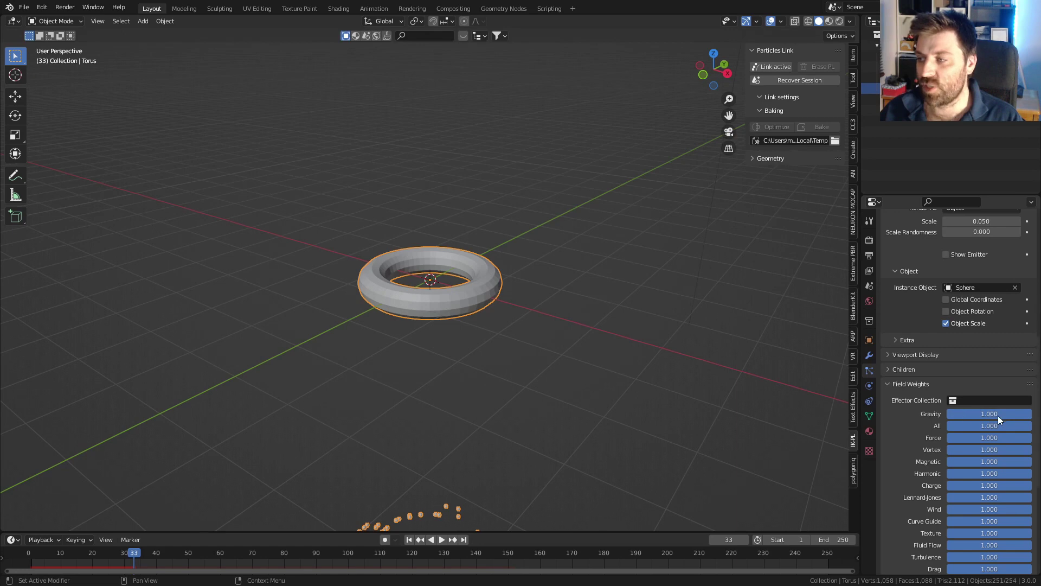
pyautogui.moveTo(998, 416); pyautogui.dragTo(948, 415)
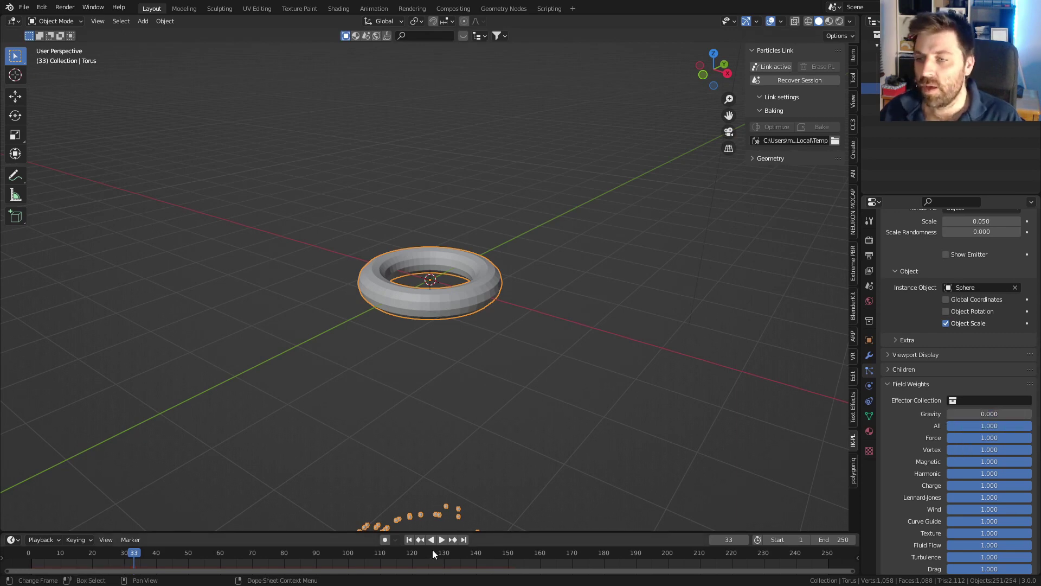
# Replay the animation from frame 1, inspect the particles around the torus up close, and step back to frame 6.
pyautogui.click(410, 540)
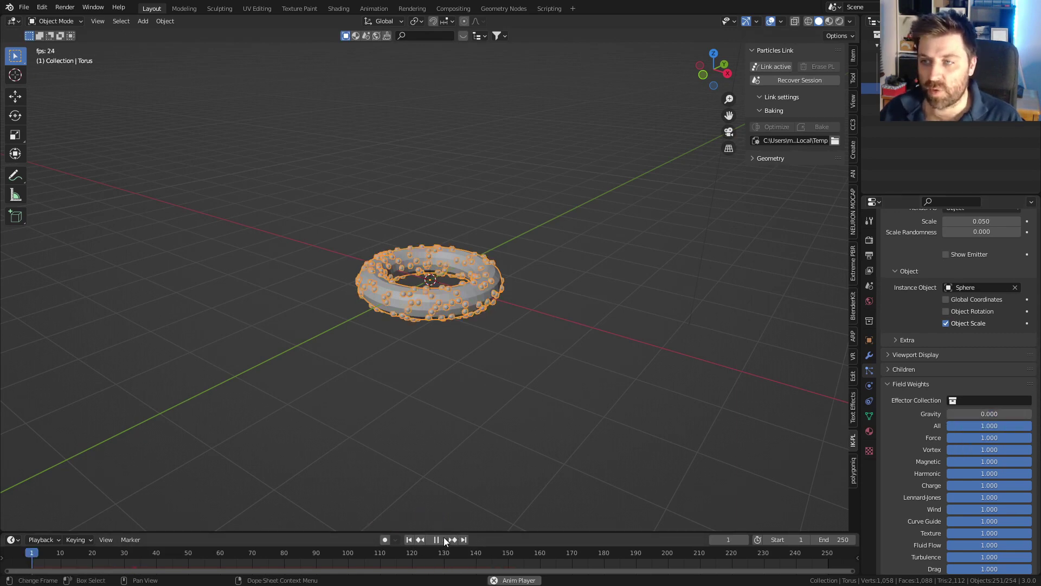
pyautogui.click(442, 540)
pyautogui.moveTo(454, 375); pyautogui.dragTo(487, 281, button='middle')
pyautogui.scroll(4, 479, 295)
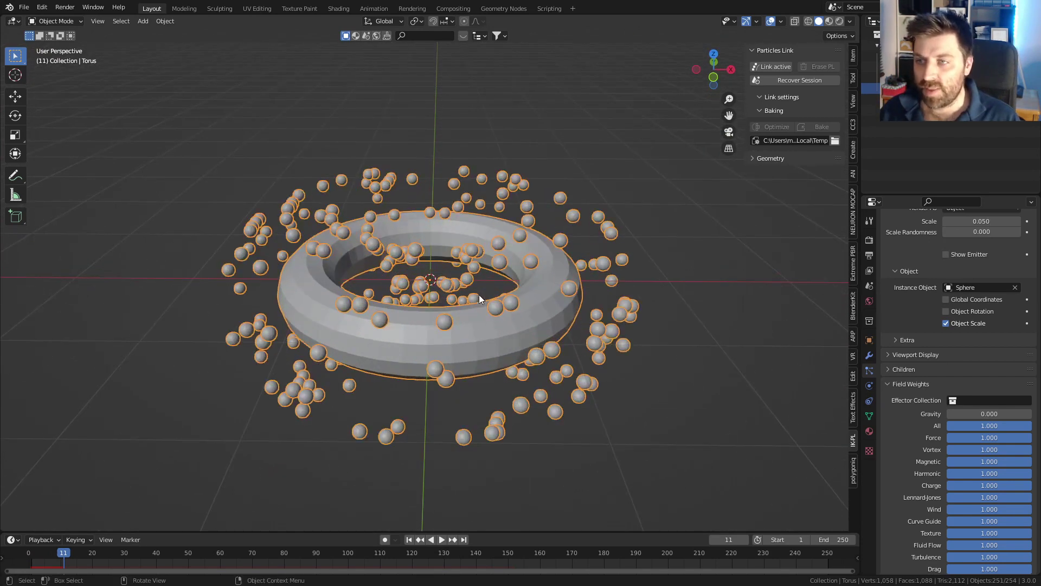
pyautogui.press('Left')
pyautogui.press('Left')
pyautogui.press('Left')
pyautogui.press('Left')
pyautogui.press('Left')
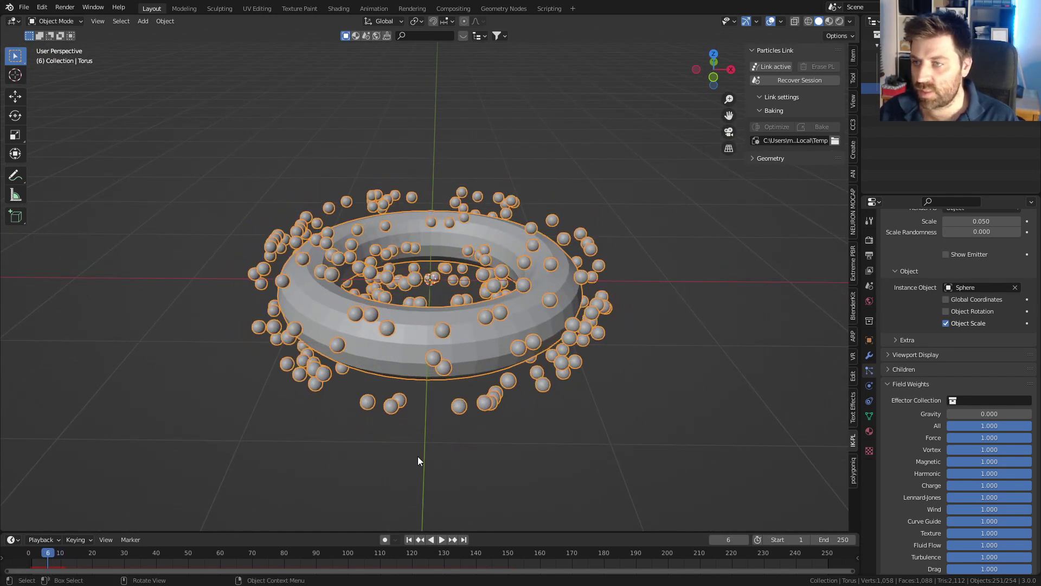
# Set the Randomize value of the particles' starting velocity to 0.460.
pyautogui.click(870, 240)
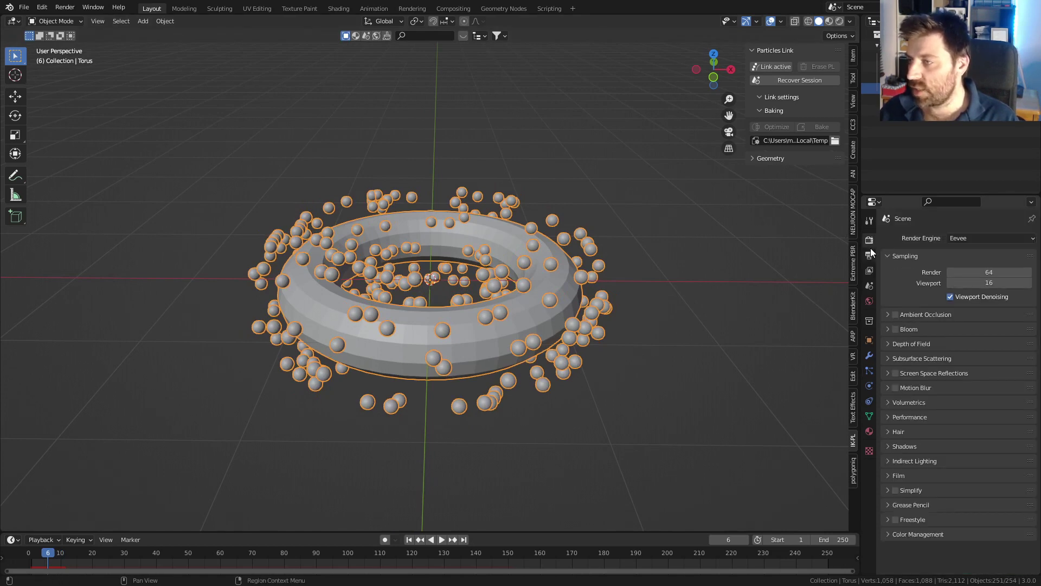
pyautogui.click(868, 370)
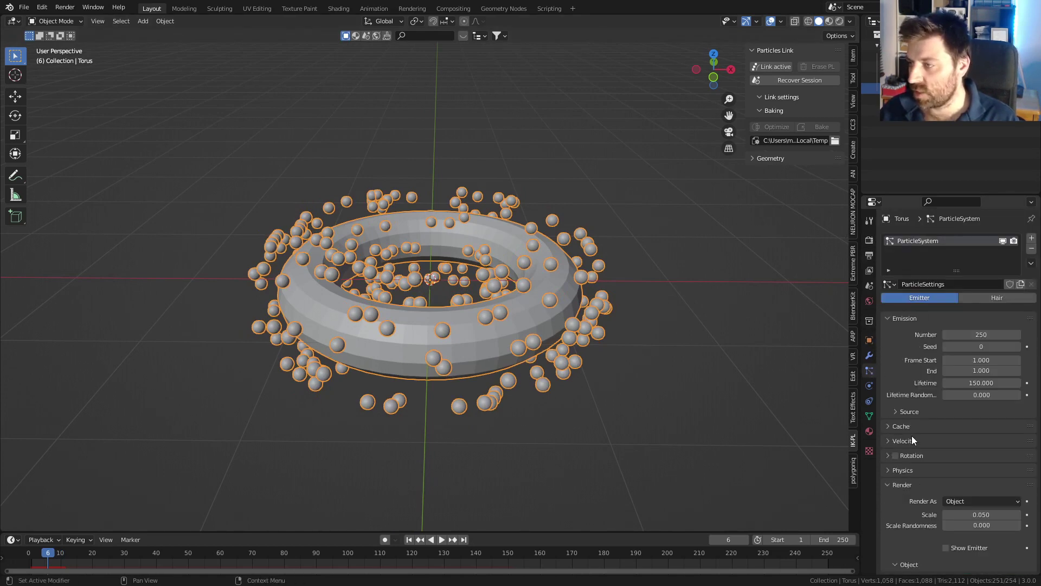
pyautogui.click(893, 439)
pyautogui.scroll(-4, 922, 445)
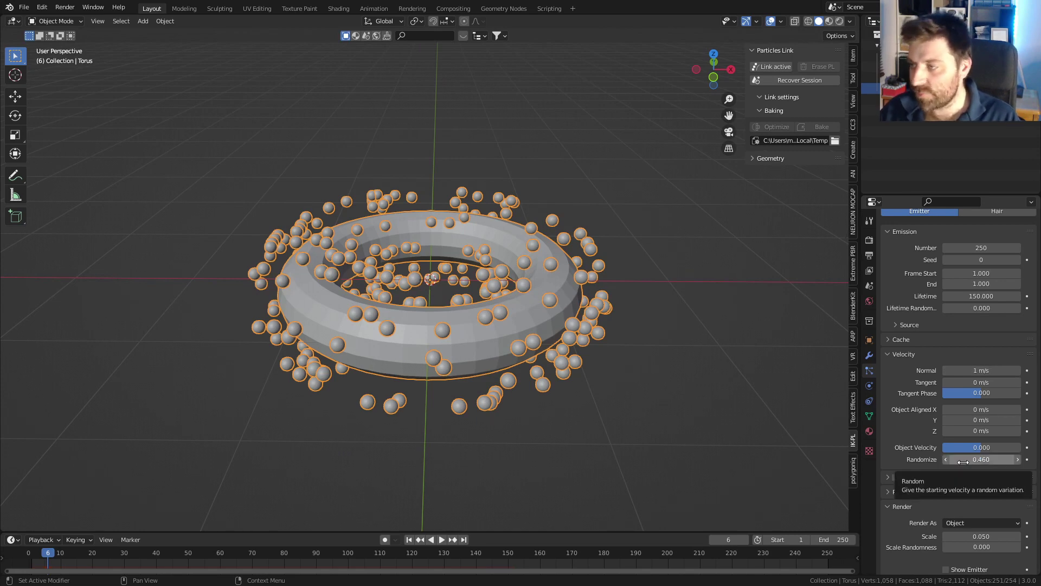
# Play the particle animation from frame 1, stop it, and step back to frame 7.
pyautogui.click(409, 539)
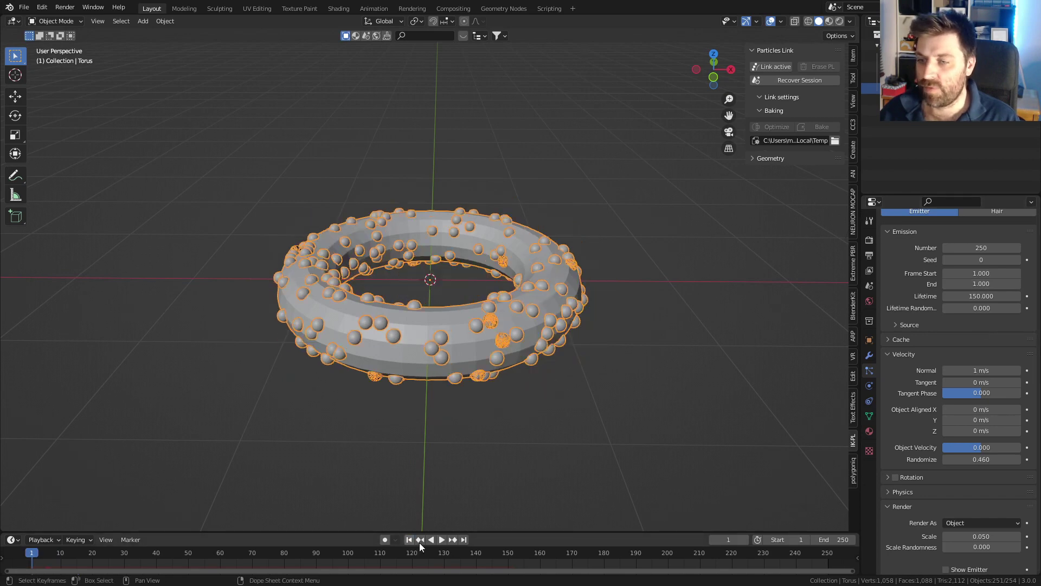
pyautogui.click(441, 542)
pyautogui.moveTo(561, 349); pyautogui.dragTo(494, 374, button='middle')
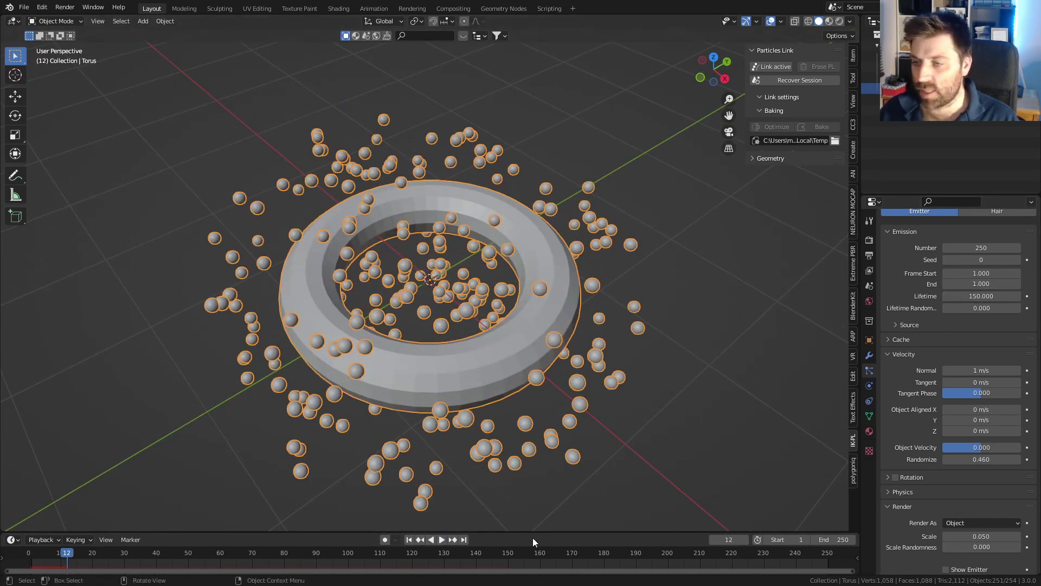
pyautogui.press('Left')
pyautogui.press('Left')
pyautogui.press('Left')
pyautogui.press('Left')
pyautogui.press('Left')
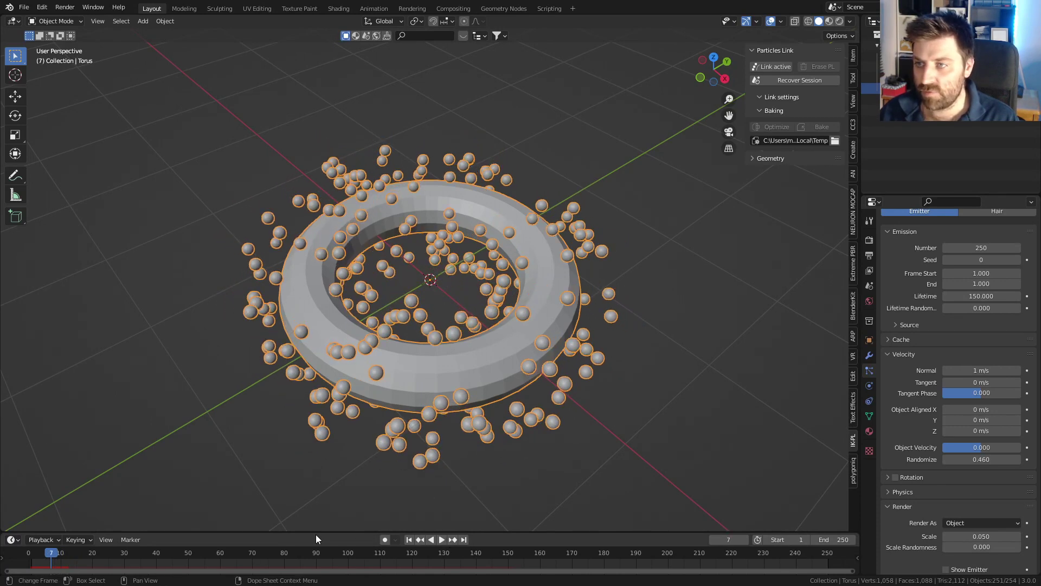
# Link the torus's active particle system with the Particles Link add-on.
pyautogui.moveTo(313, 379); pyautogui.dragTo(356, 414, button='middle')
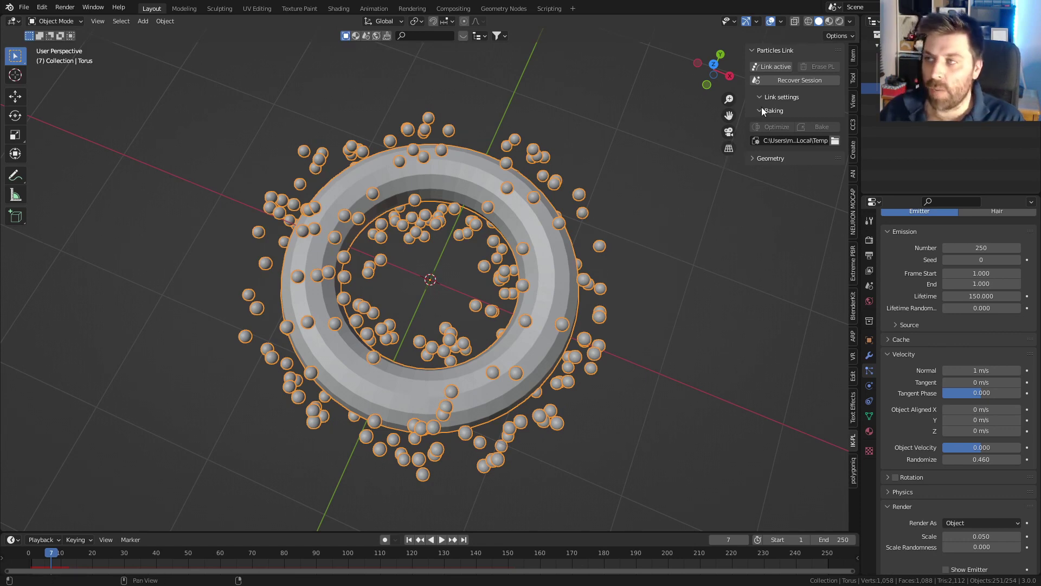
pyautogui.click(765, 69)
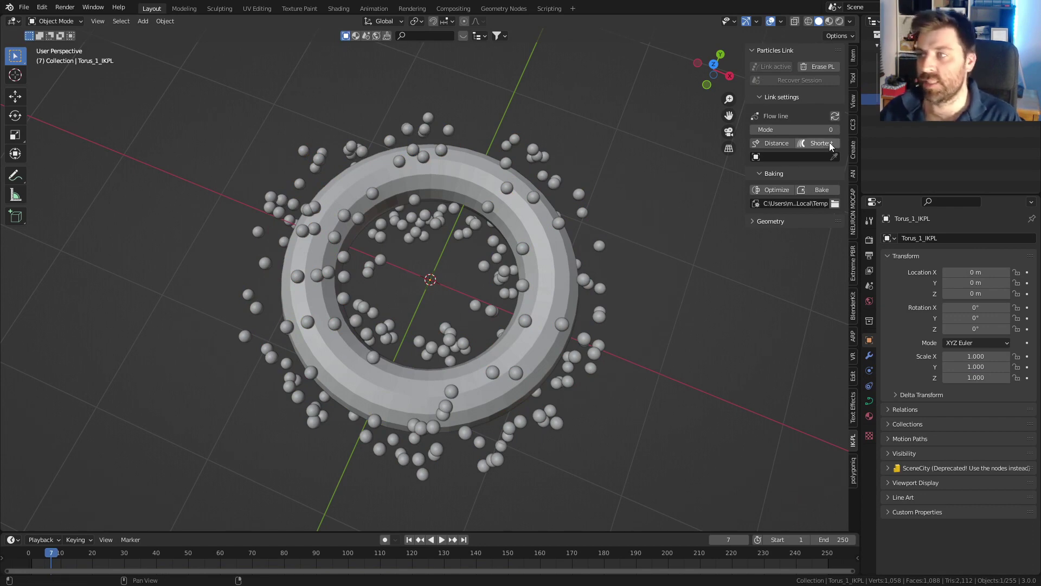
# Return to frame 1, set the animation's end frame to 150, and play the linked particles.
pyautogui.click(409, 539)
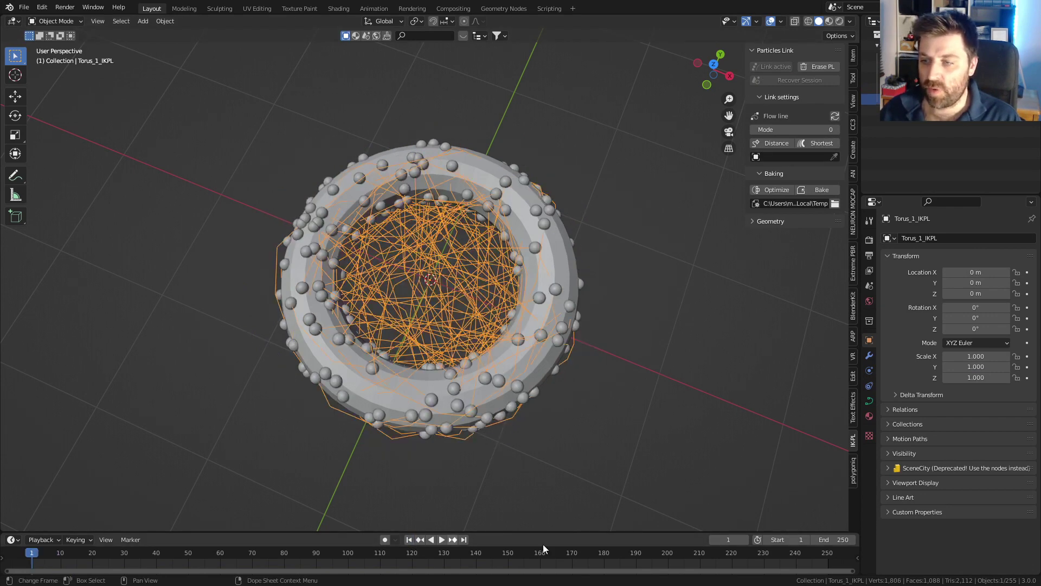
pyautogui.click(820, 539)
pyautogui.write('150')
pyautogui.press('Return')
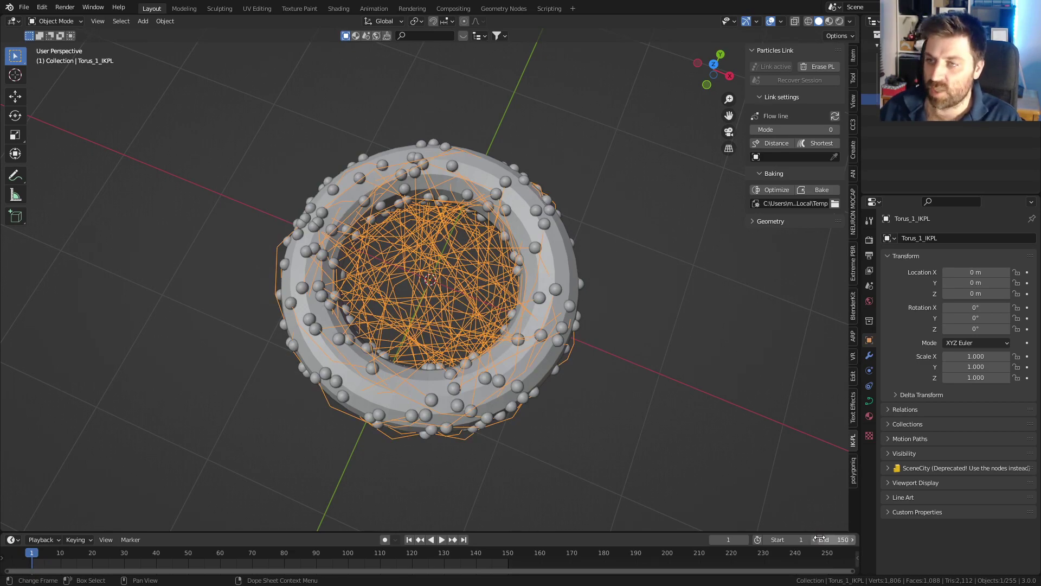
pyautogui.click(440, 539)
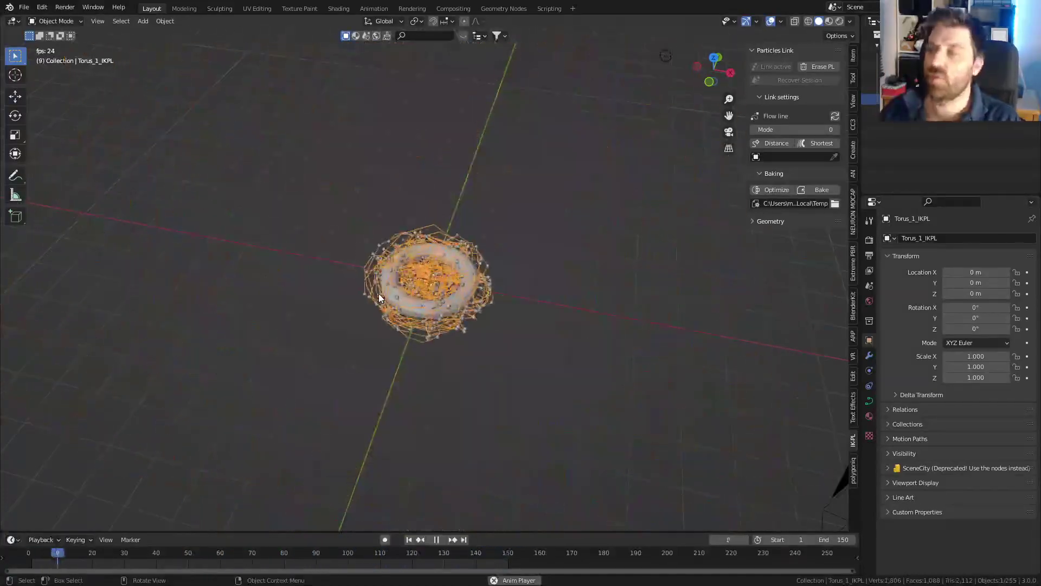
# Switch the particle link mode to 1 (Network) and stop the animation at frame 9 in top view.
pyautogui.click(836, 129)
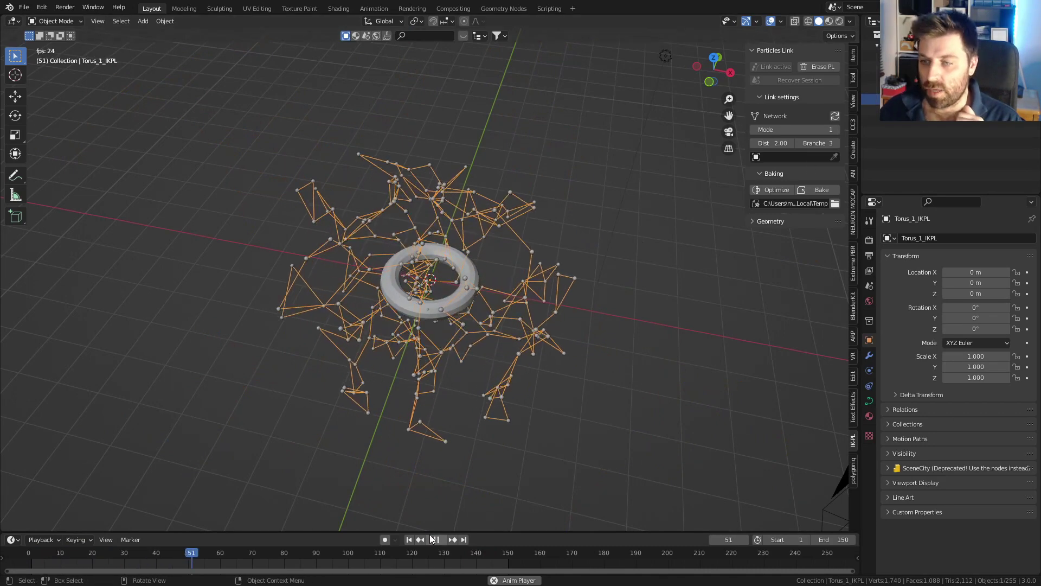
pyautogui.press('space')
pyautogui.moveTo(441, 415); pyautogui.dragTo(434, 460, button='middle')
pyautogui.hotkey('ctrl', 'shift', 'space')
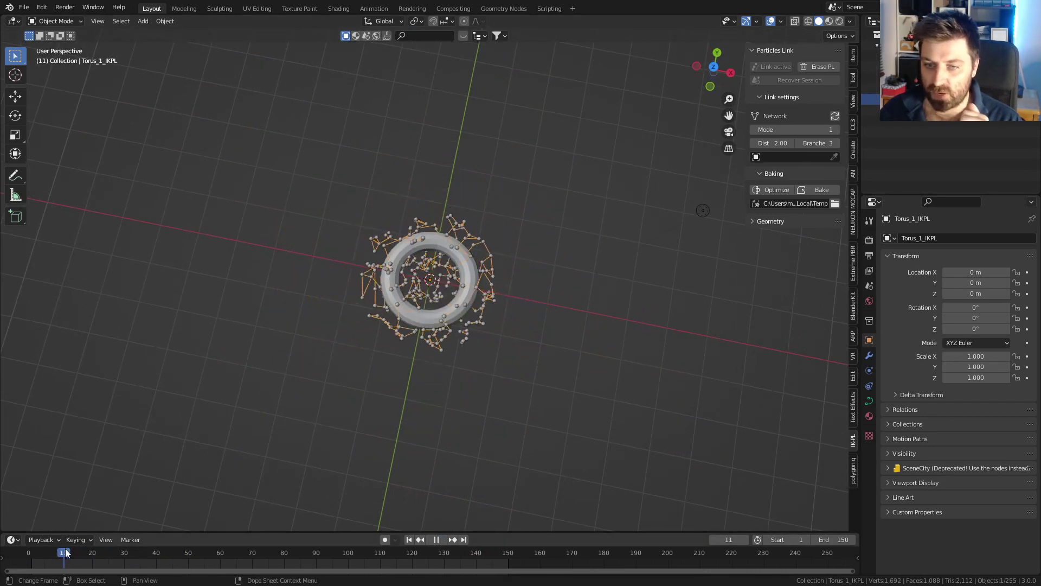
pyautogui.press('space')
pyautogui.press('KP_7')
pyautogui.scroll(6, 477, 277)
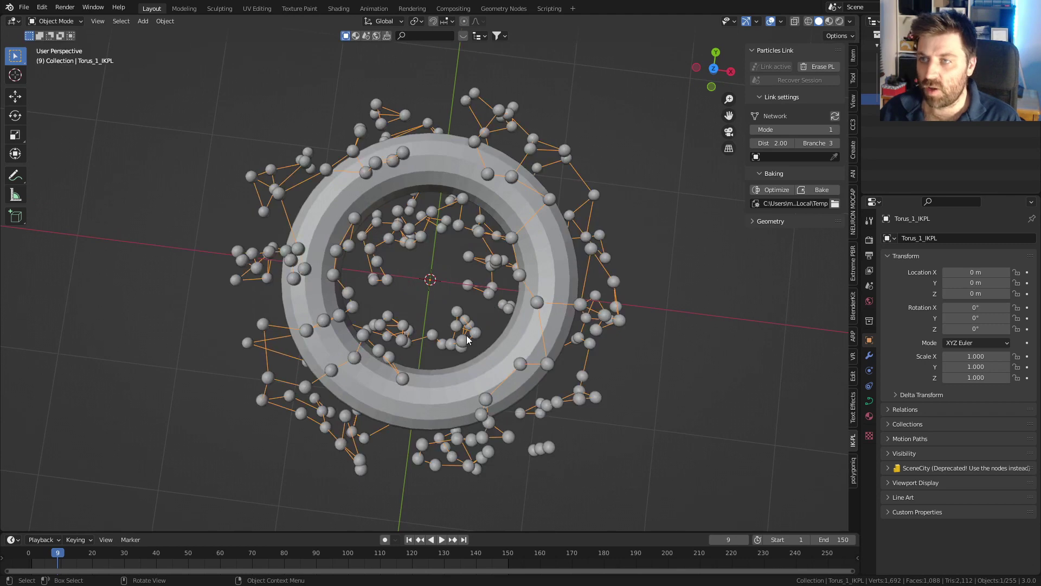
pyautogui.keyDown('shift'); pyautogui.moveTo(472, 267); pyautogui.dragTo(500, 294, button='middle'); pyautogui.keyUp('shift')
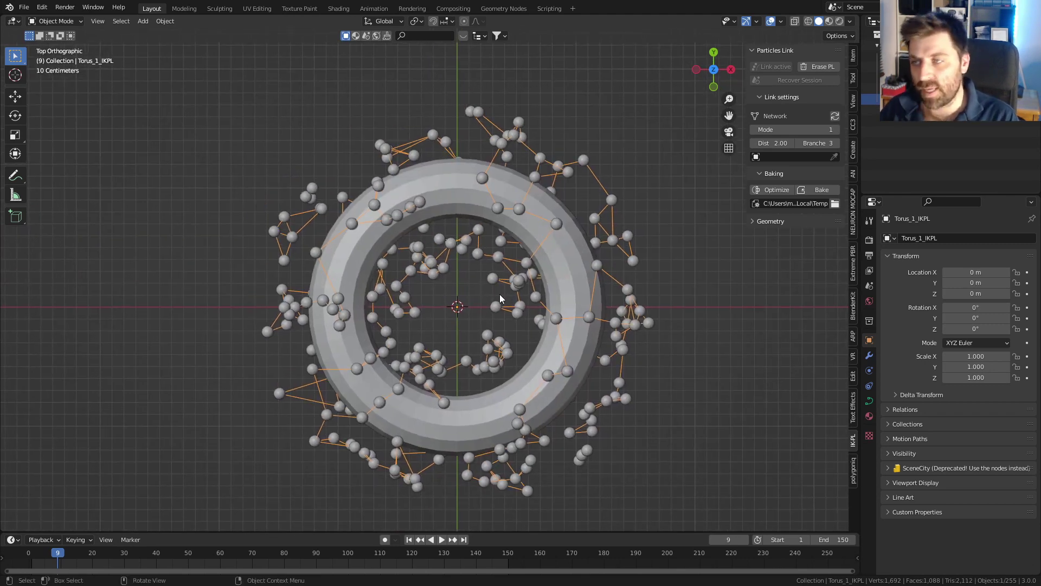
# Set the network's distance to 5.00 and its branches to 5, and replay the animation up to frame 8.
pyautogui.click(836, 143)
pyautogui.click(837, 143)
pyautogui.click(779, 143)
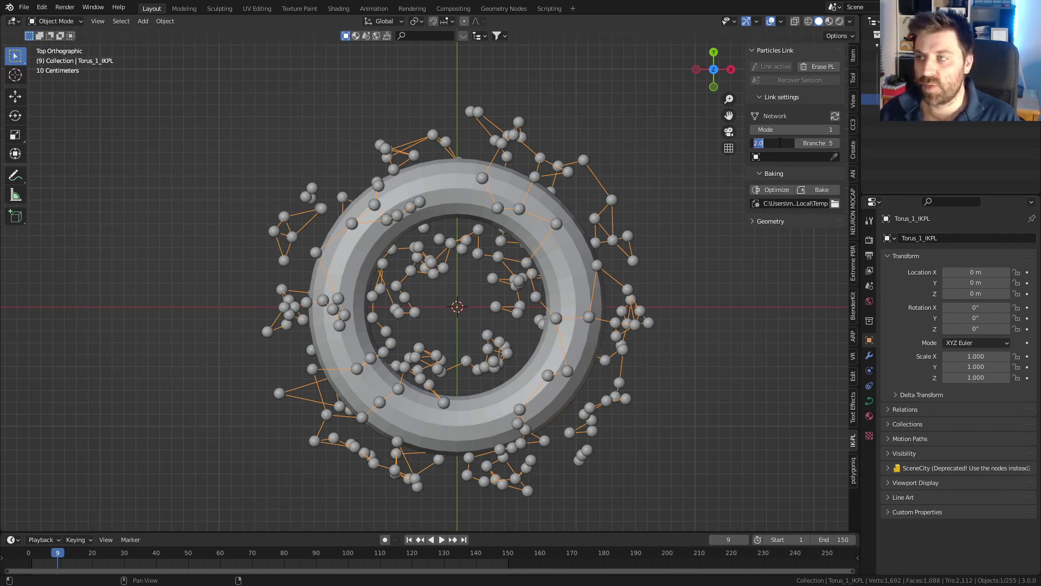
pyautogui.press('Return')
pyautogui.press('space')
pyautogui.hotkey('shift', 'Left')
pyautogui.press('space')
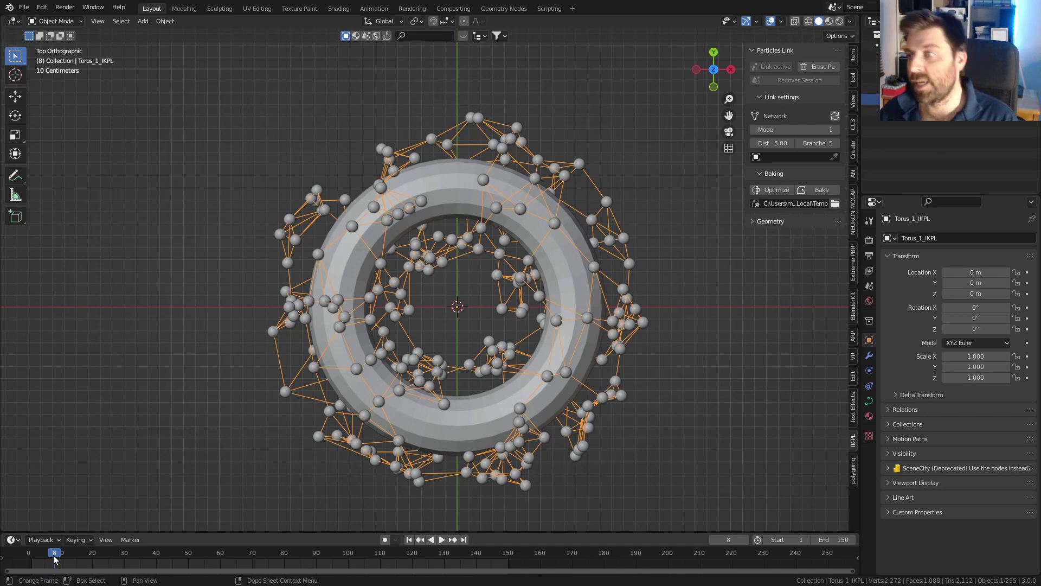
pyautogui.click(751, 222)
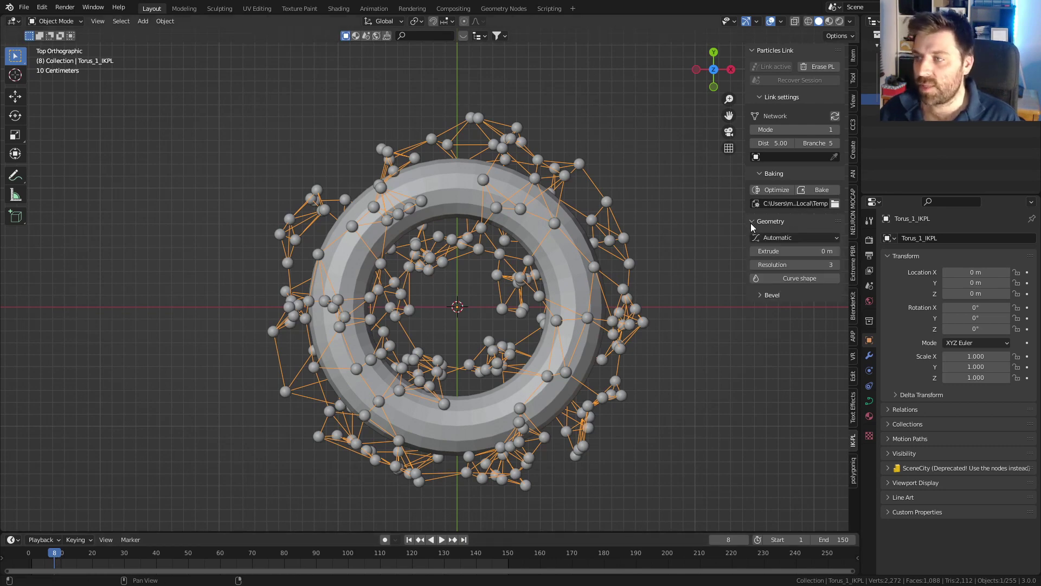
pyautogui.click(837, 251)
pyautogui.hotkey('ctrl', 'z')
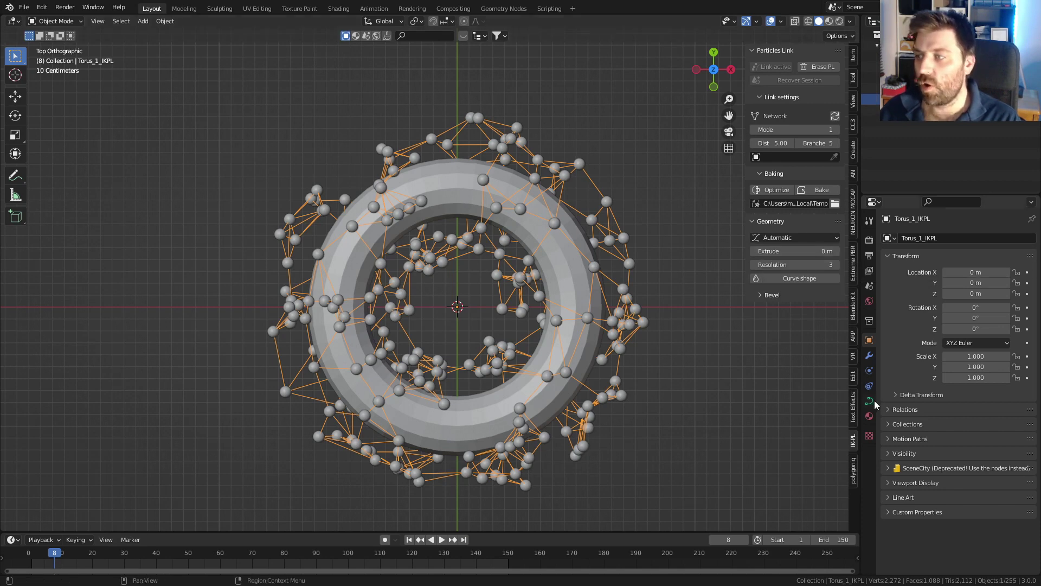
# Give the link curves a round bevel with a depth of 0.01 m.
pyautogui.click(869, 400)
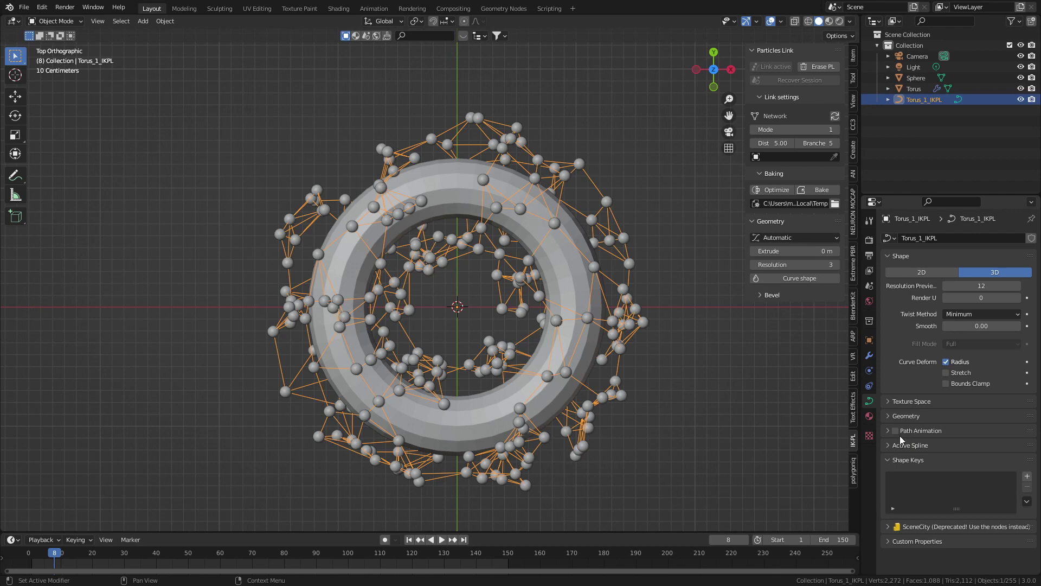
pyautogui.click(890, 416)
pyautogui.scroll(-2, 900, 434)
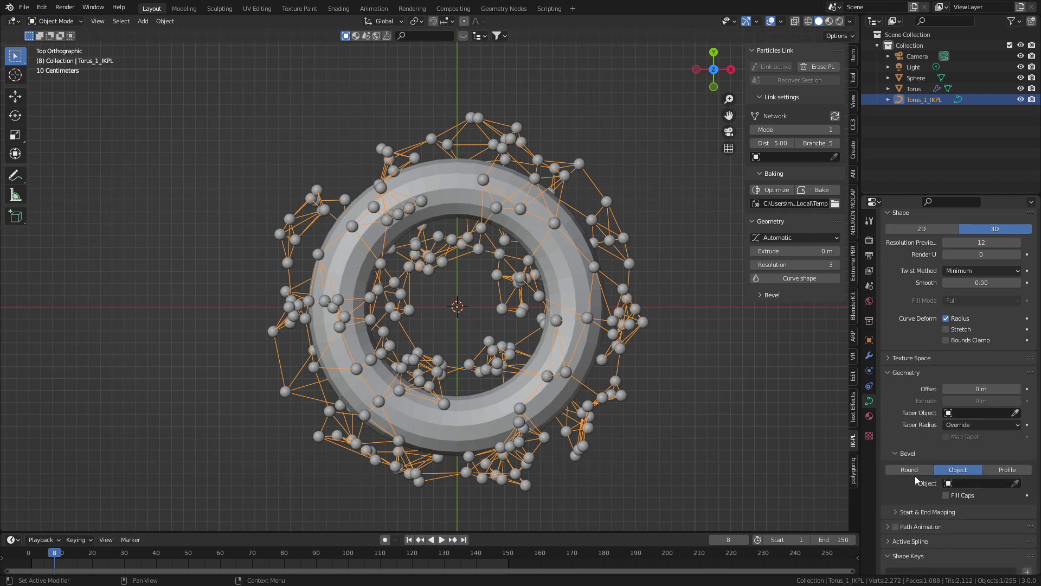
pyautogui.click(914, 471)
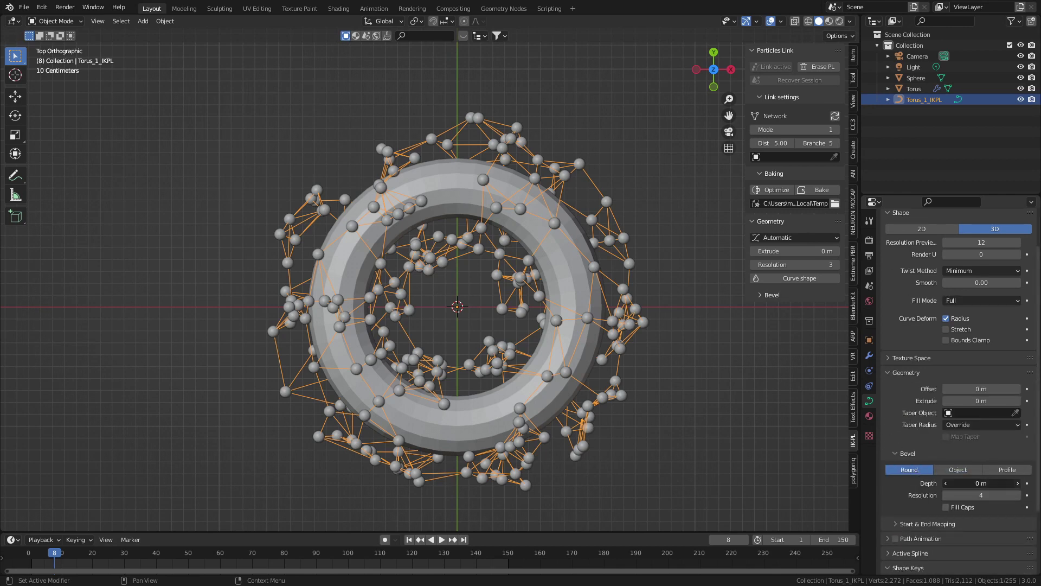
pyautogui.click(1018, 483)
pyautogui.moveTo(629, 300); pyautogui.dragTo(623, 250, button='middle')
pyautogui.scroll(-6, 616, 184)
pyautogui.moveTo(609, 179); pyautogui.dragTo(467, 279, button='middle')
pyautogui.scroll(-3, 467, 279)
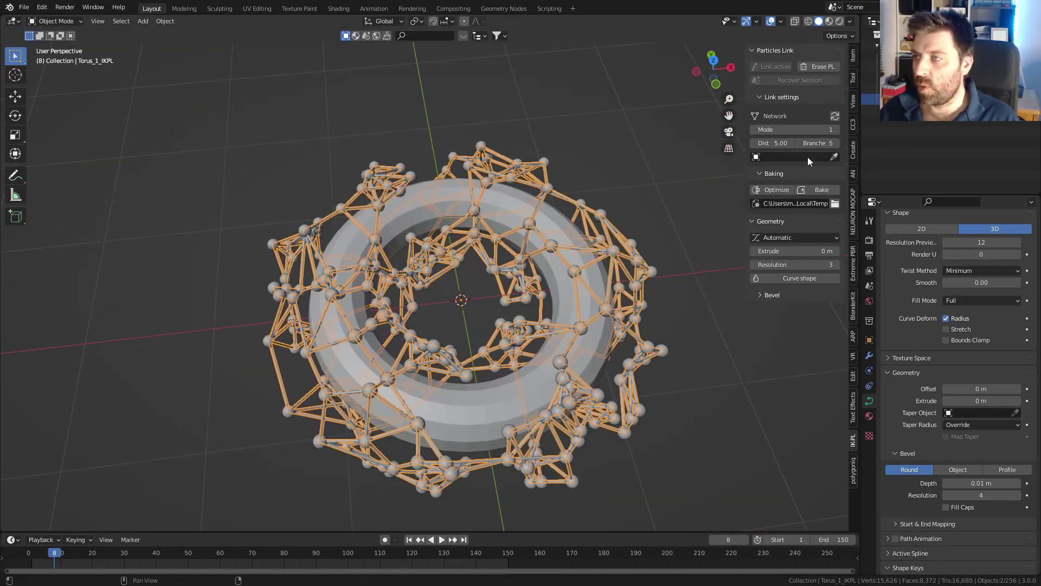
# Raise the network's branches to 7 and rebuild the links by replaying the animation, stopping at frame 8 in top view.
pyautogui.click(836, 143)
pyautogui.click(835, 144)
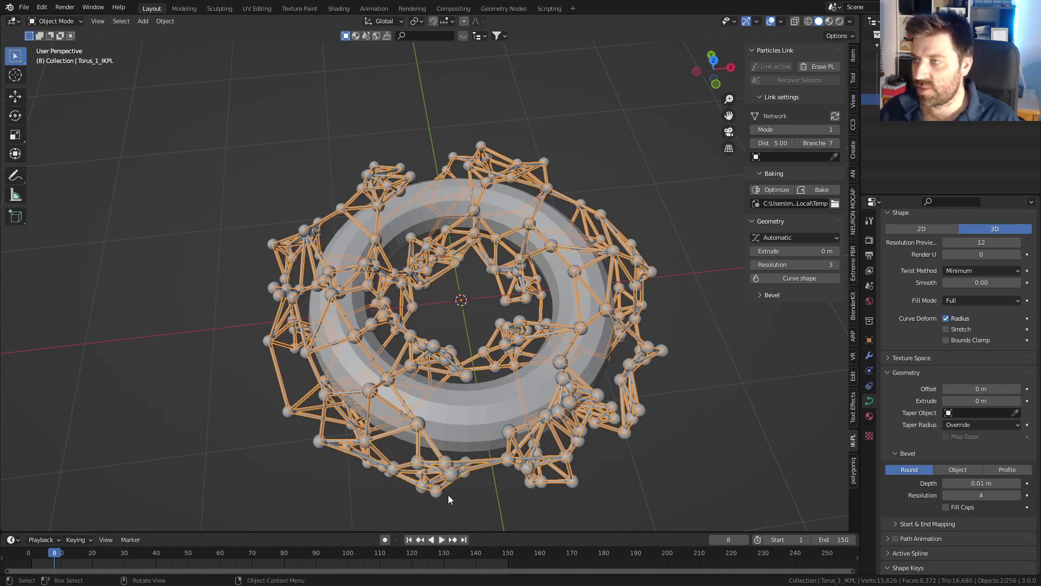
pyautogui.press('space')
pyautogui.moveTo(32, 558); pyautogui.dragTo(47, 557)
pyautogui.press('space')
pyautogui.moveTo(456, 332); pyautogui.dragTo(466, 322, button='middle')
pyautogui.press('Right')
pyautogui.press('Right')
pyautogui.press('KP_7')
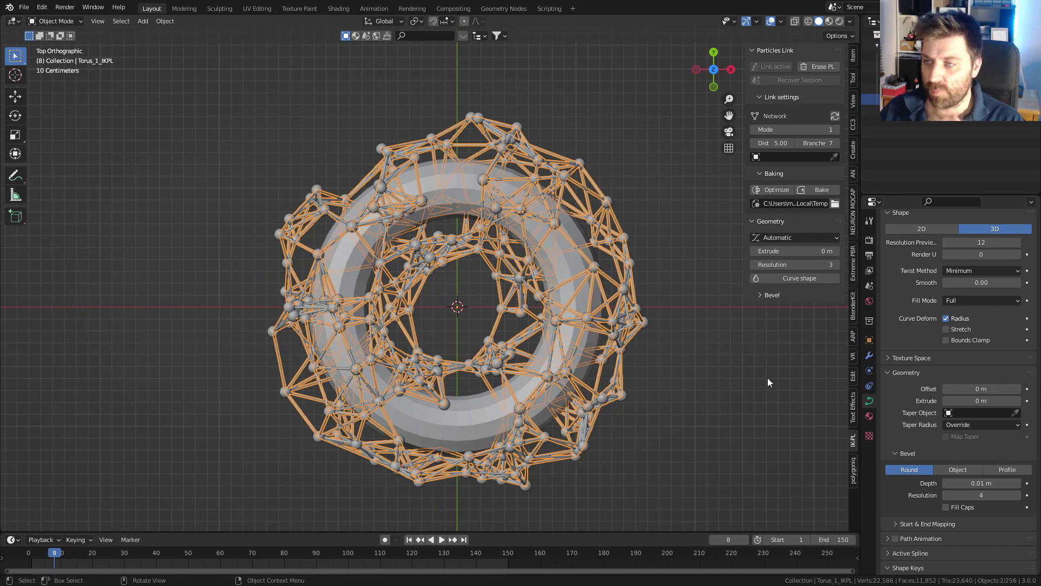
# Select the torus and make its particle system's instances real.
pyautogui.click(869, 356)
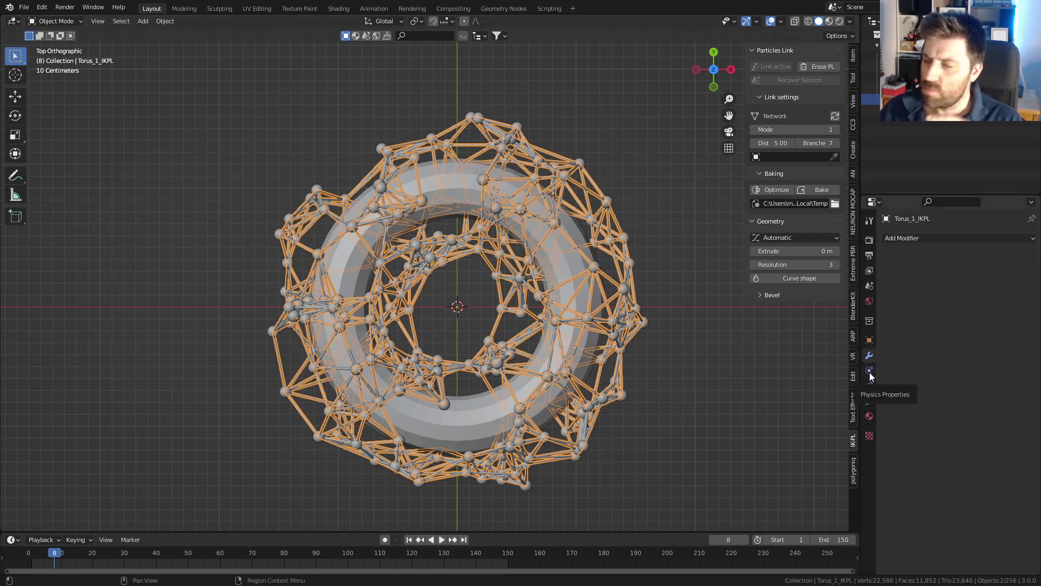
pyautogui.click(593, 271)
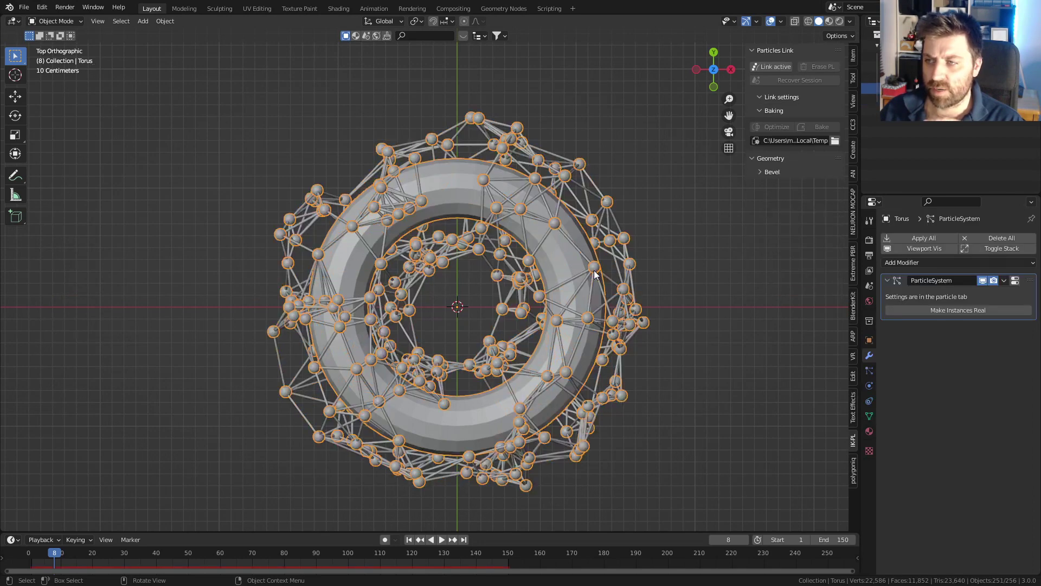
pyautogui.click(931, 310)
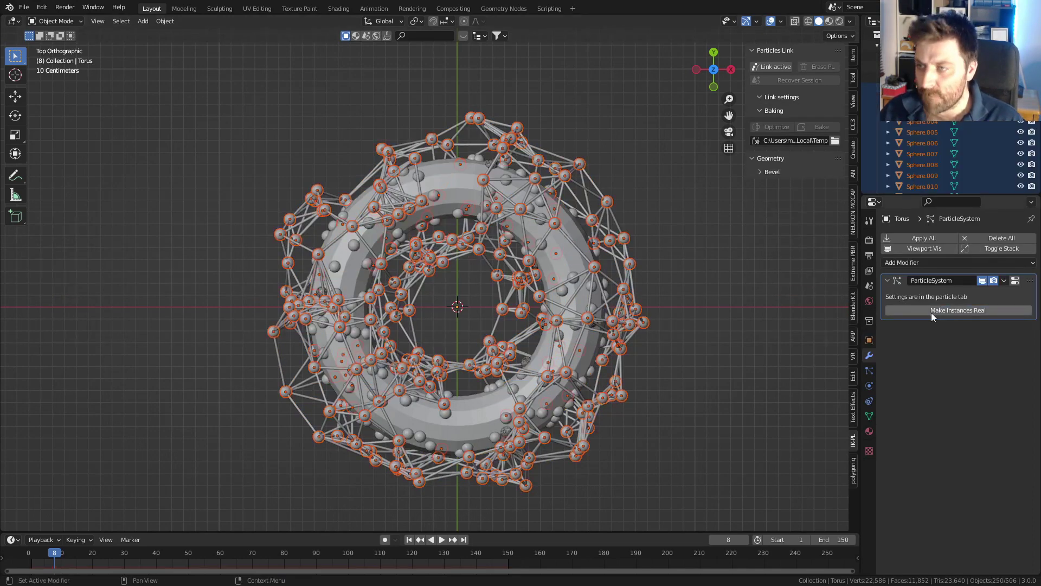
# Delete the torus, leaving the spheres and link curves, and move to frame 7.
pyautogui.click(578, 307)
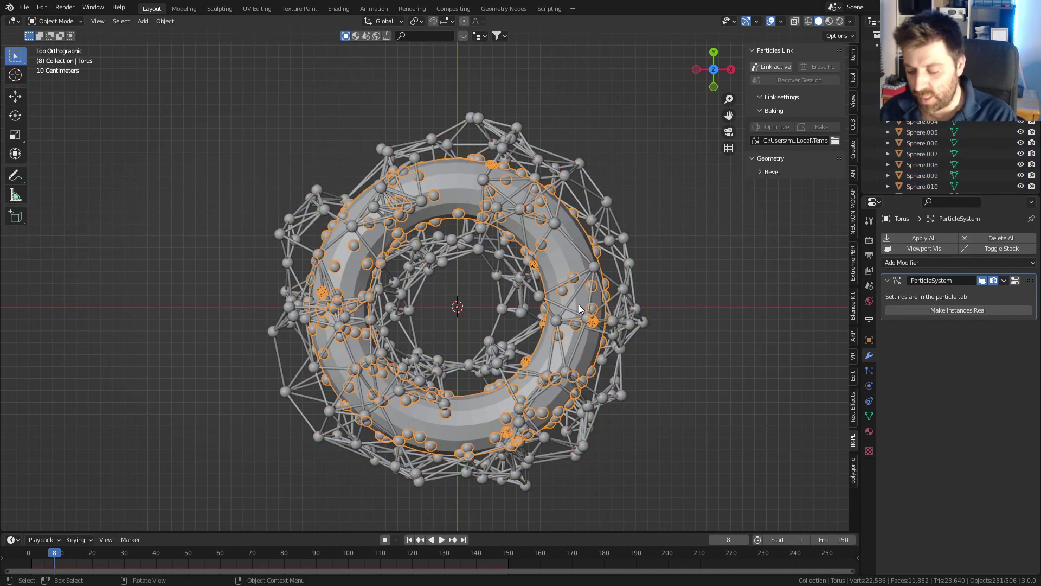
pyautogui.press('Delete')
pyautogui.moveTo(54, 553)
pyautogui.mouseDown()
pyautogui.moveTo(68, 554)
pyautogui.moveTo(53, 557)
pyautogui.mouseUp()
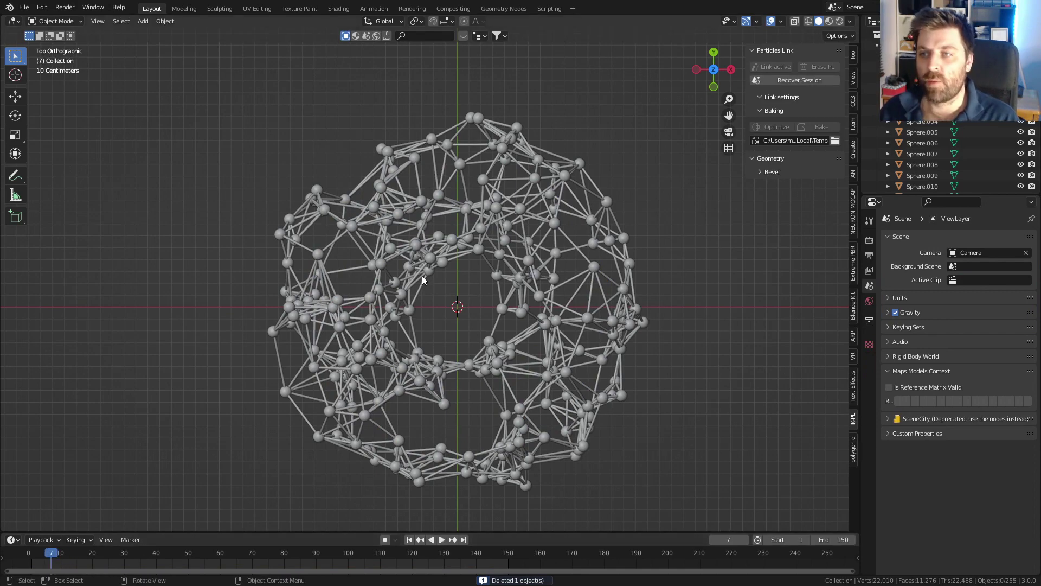
pyautogui.moveTo(424, 277); pyautogui.dragTo(434, 248, button='middle')
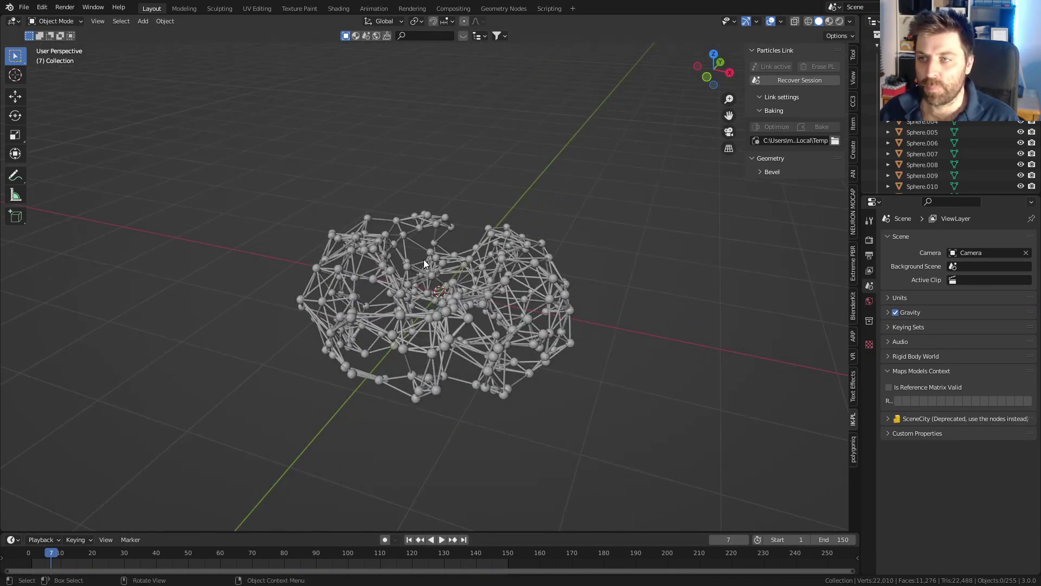
# Try to scale the shared mesh of one sphere in Edit Mode with all of its geometry selected.
pyautogui.click(437, 261)
pyautogui.moveTo(448, 283); pyautogui.dragTo(460, 283, button='middle')
pyautogui.scroll(4, 461, 283)
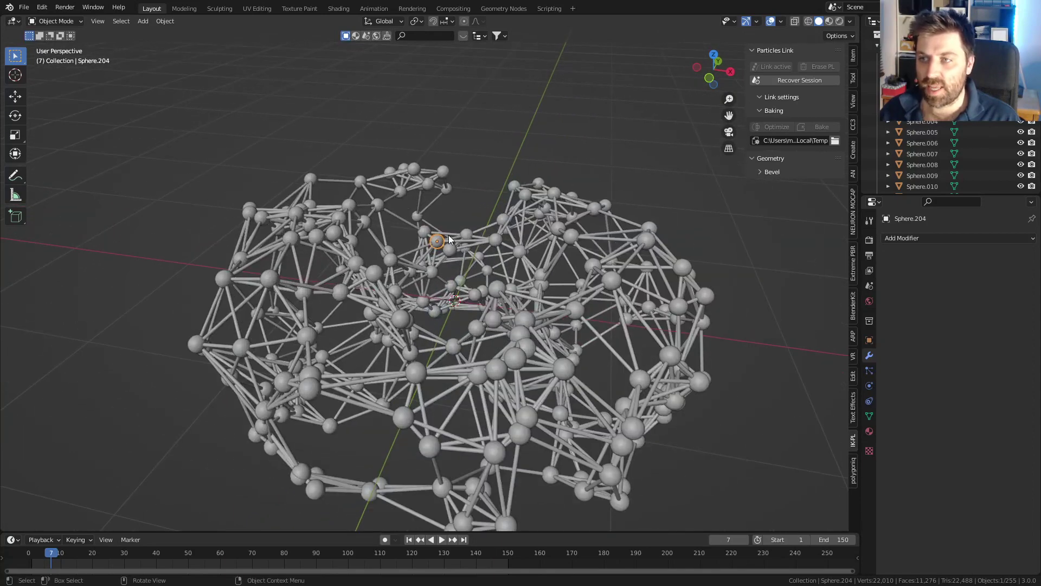
pyautogui.press('Tab')
pyautogui.hotkey('alt', 'a')
pyautogui.press('a')
pyautogui.press('s')
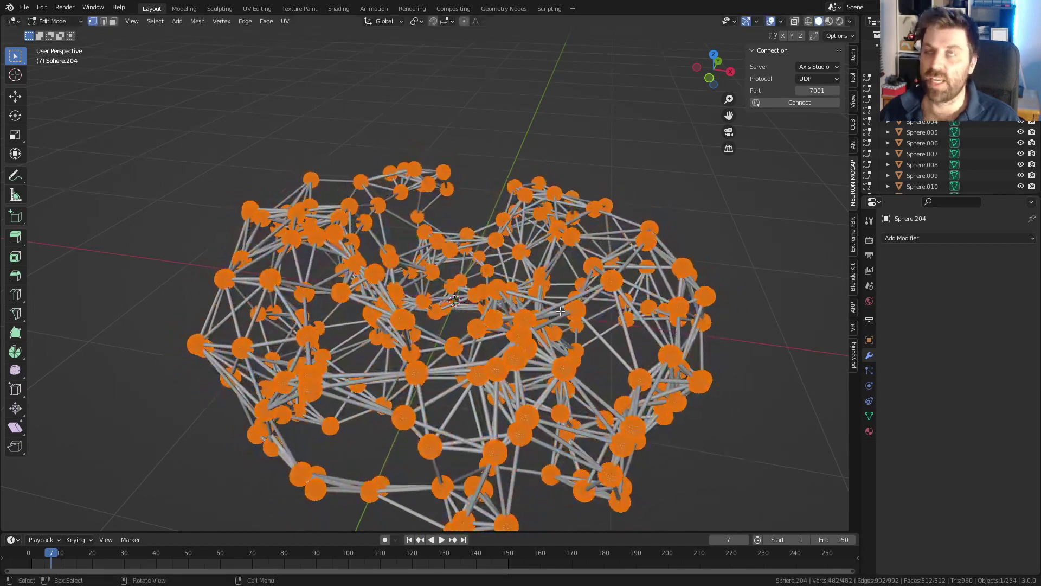
pyautogui.click(545, 326)
pyautogui.press('Tab')
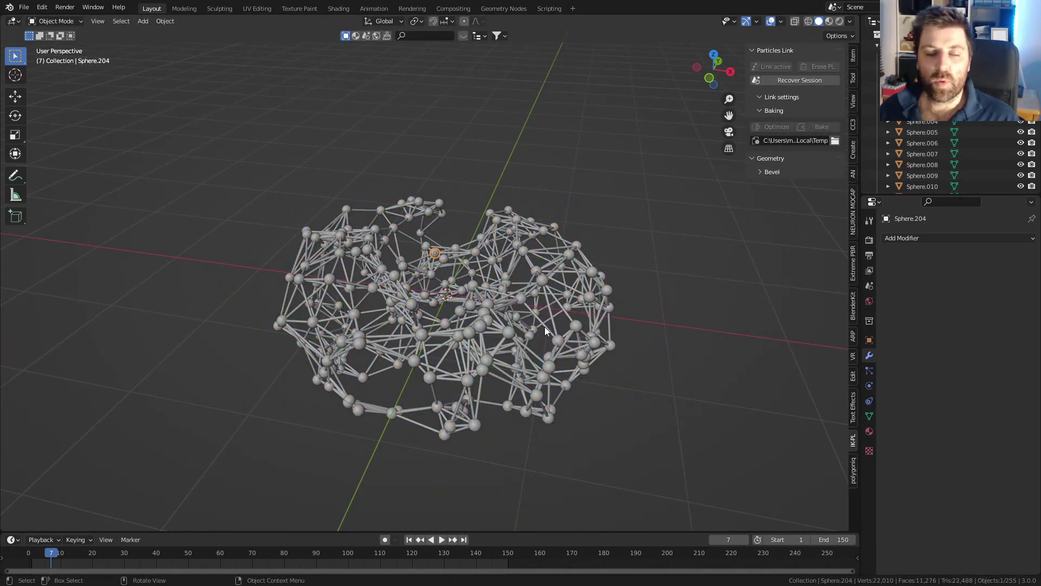
# Select all objects and make them single-user for Object & Data.
pyautogui.press('a')
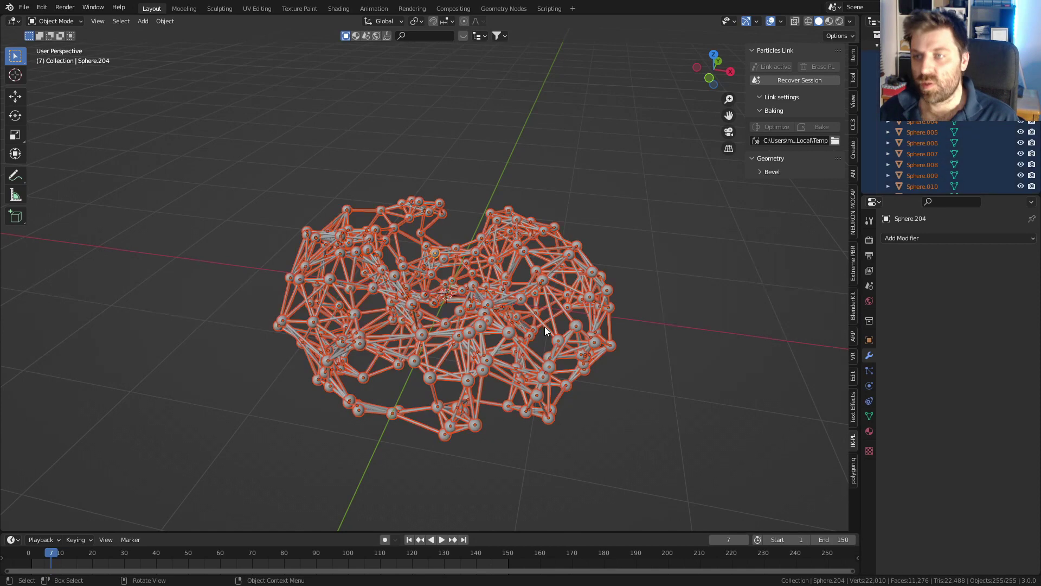
pyautogui.click(161, 22)
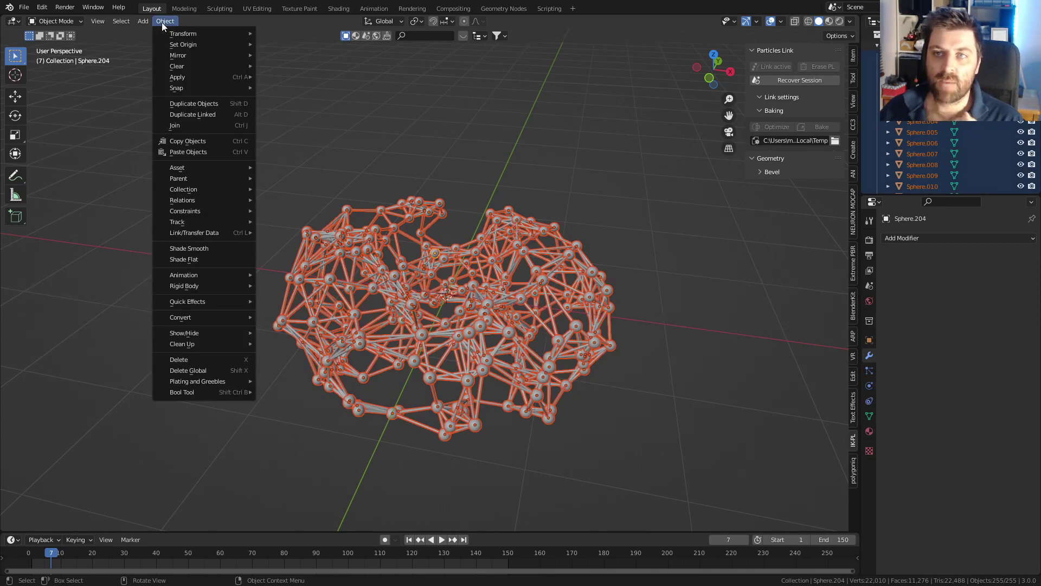
pyautogui.moveTo(212, 207)
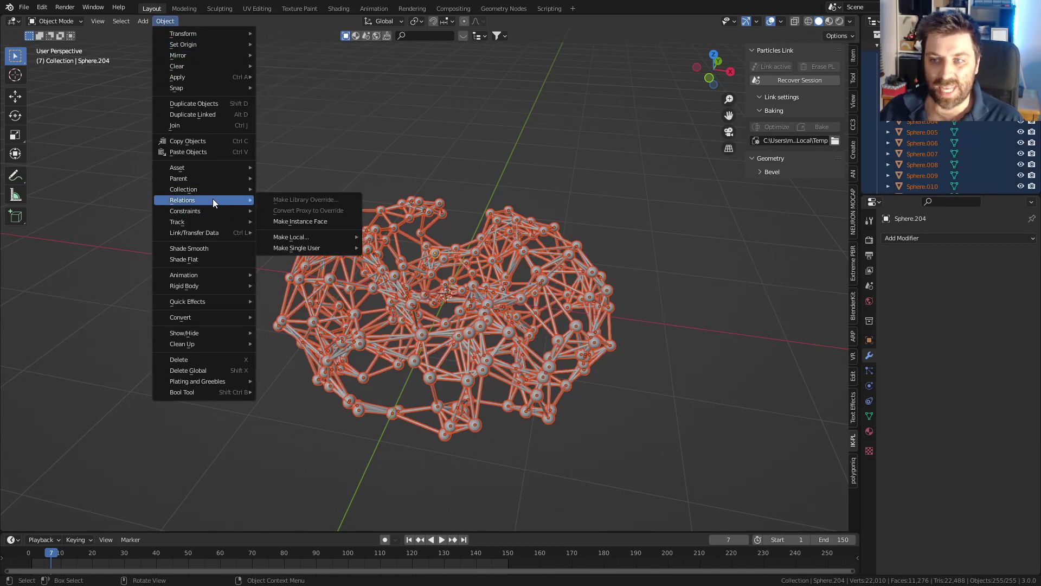
pyautogui.moveTo(323, 245)
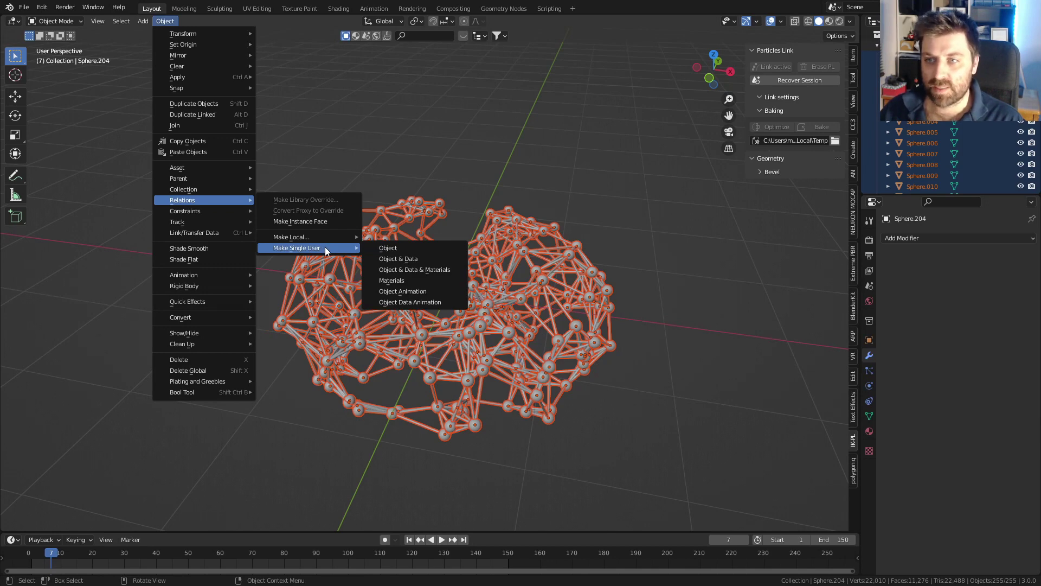
pyautogui.click(409, 257)
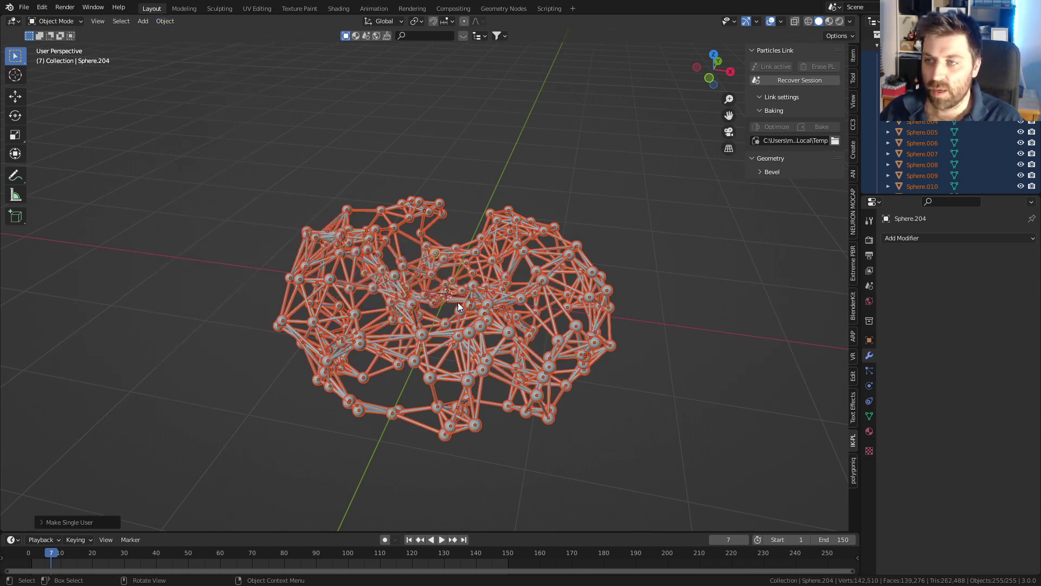
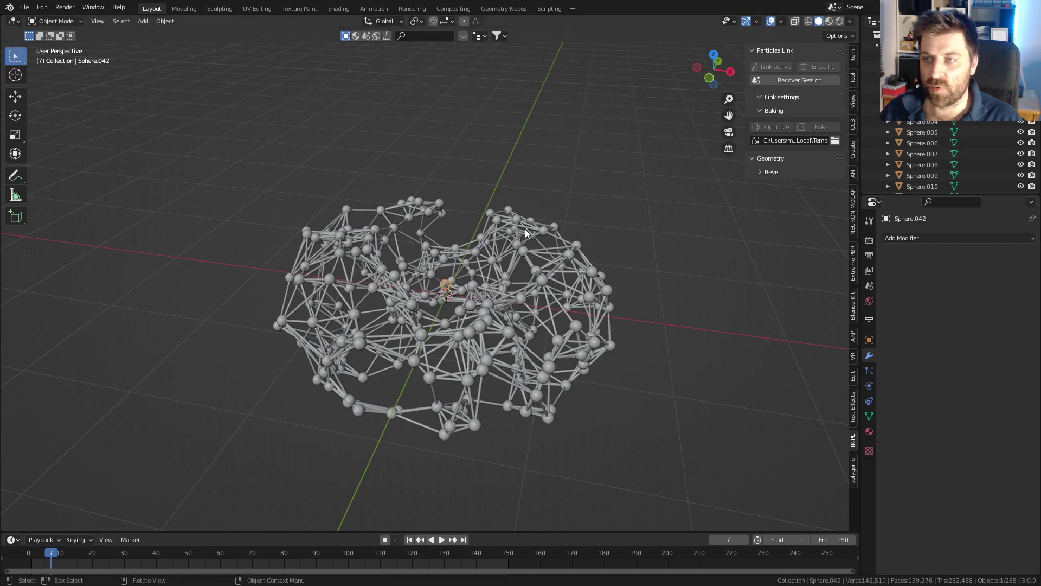
# Select the link curve network and try to scale it along the global Z axis.
pyautogui.click(486, 411)
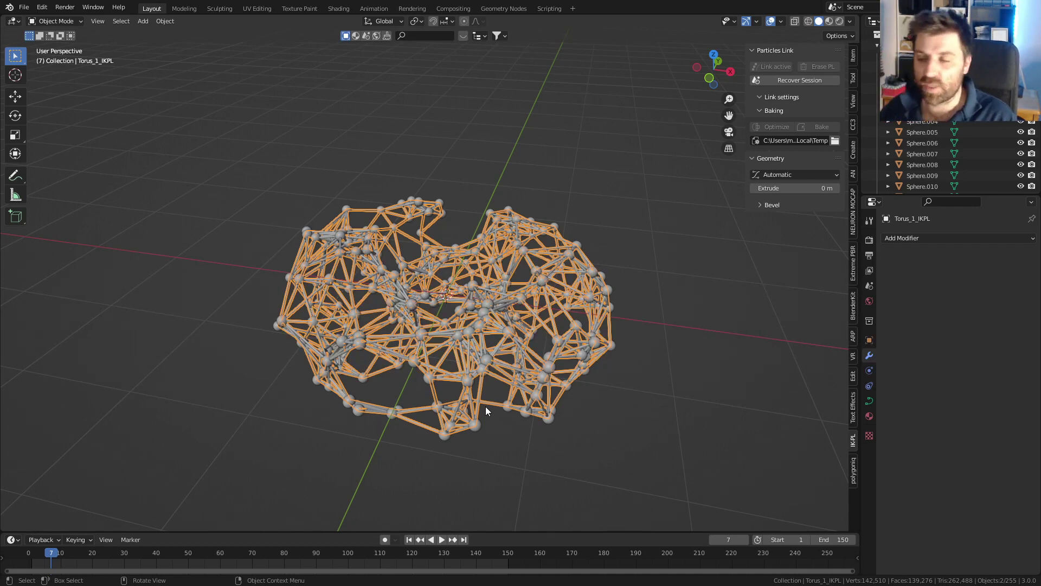
pyautogui.press('s')
pyautogui.press('z')
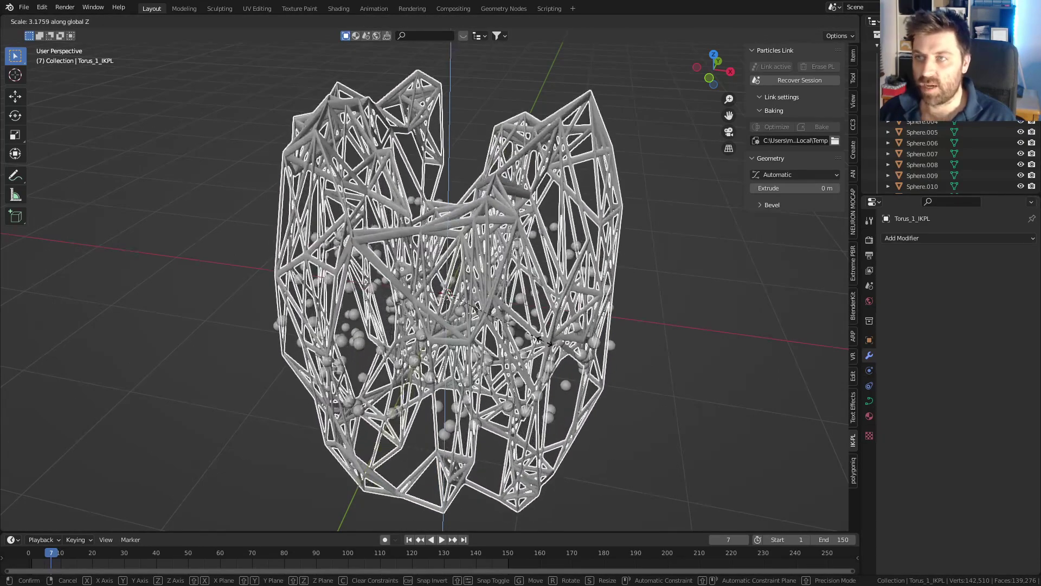
pyautogui.press('Escape')
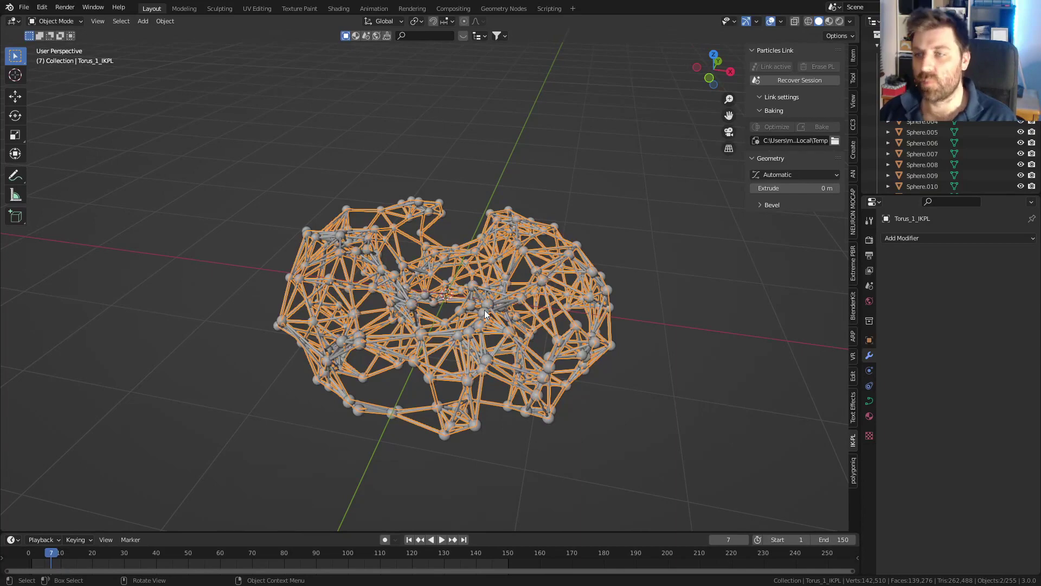
# Select all spheres and link curves and stretch the whole network along the global Z axis.
pyautogui.press('a')
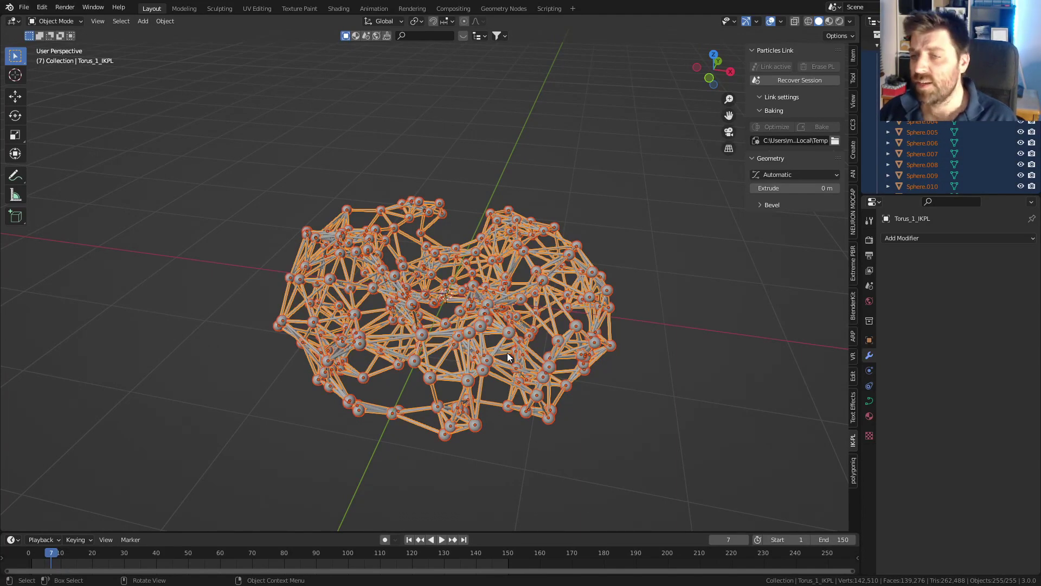
pyautogui.press('s')
pyautogui.press('z')
pyautogui.click(579, 246)
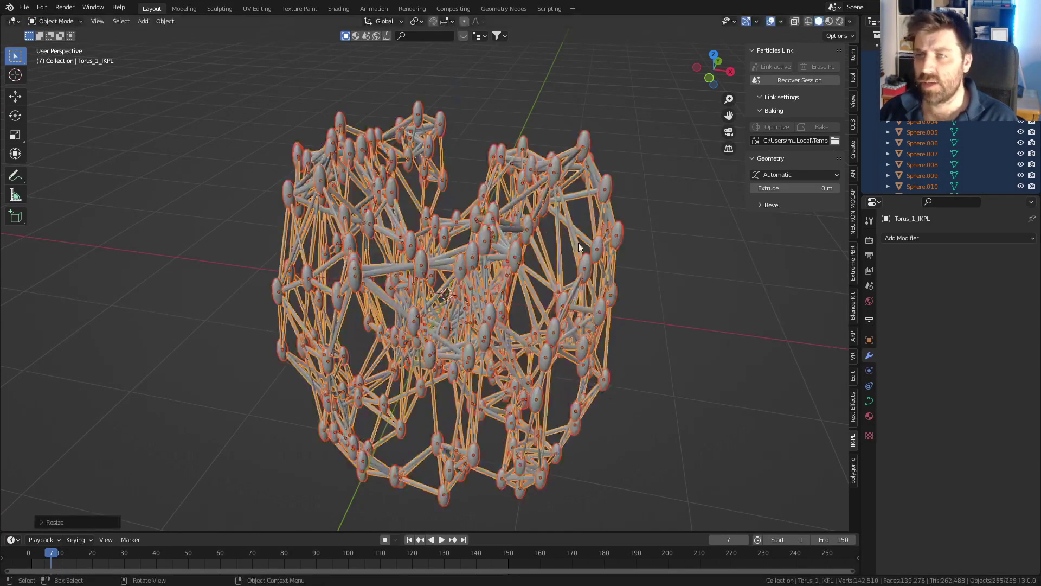
# Set the transform pivot to Individual Origins and scale only the spheres along global Z until they are round again.
pyautogui.click(416, 21)
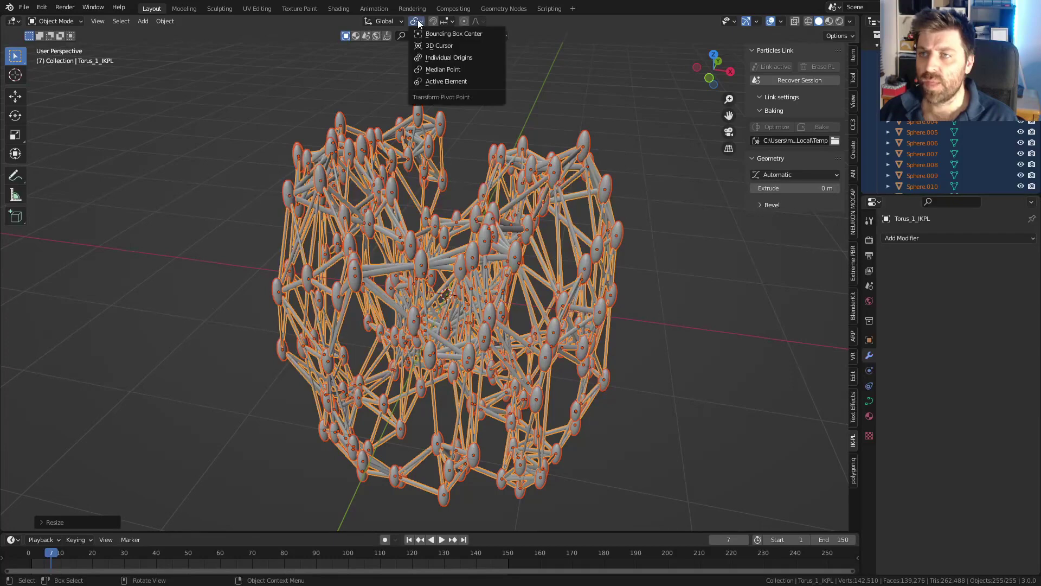
pyautogui.click(450, 57)
pyautogui.hotkey('ctrl', 'z')
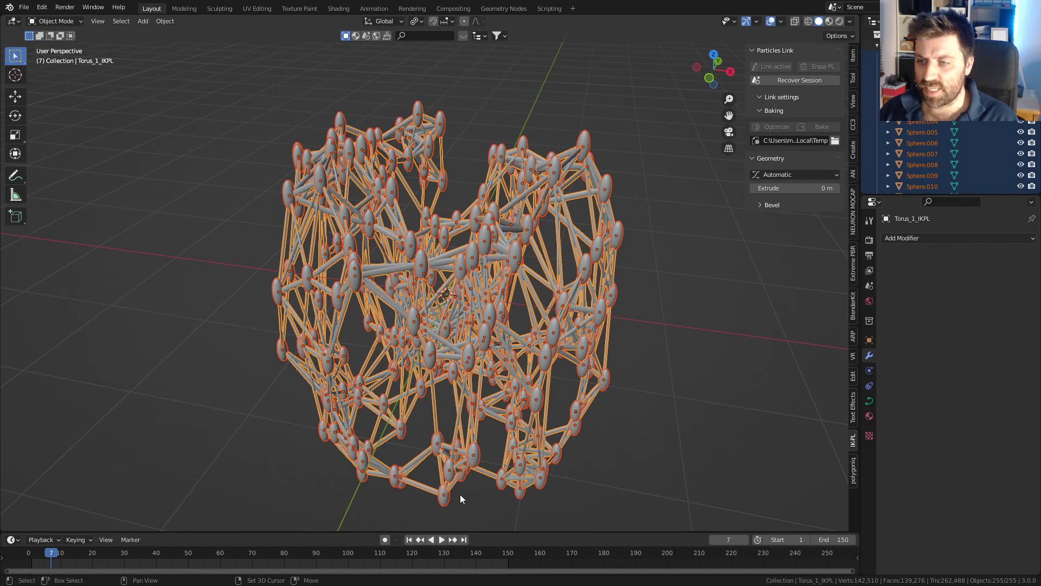
pyautogui.hotkey('ctrl', 'z')
pyautogui.hotkey('ctrl', 'shift', 'z')
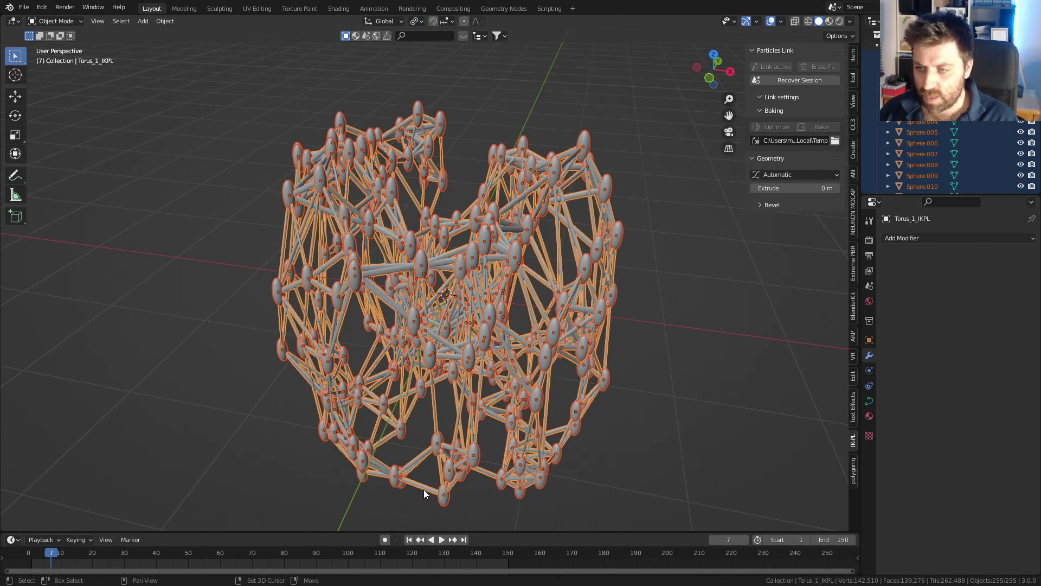
pyautogui.hotkey('ctrl', 'z')
pyautogui.press('s')
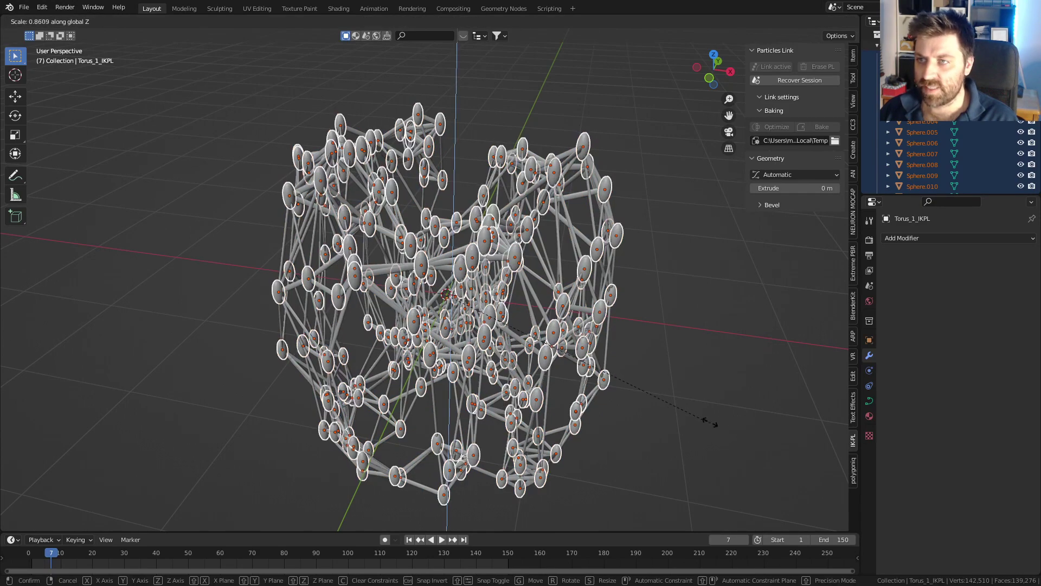
pyautogui.click(567, 380)
# Deselect everything and add a camera at the world origin.
pyautogui.press('KP_7')
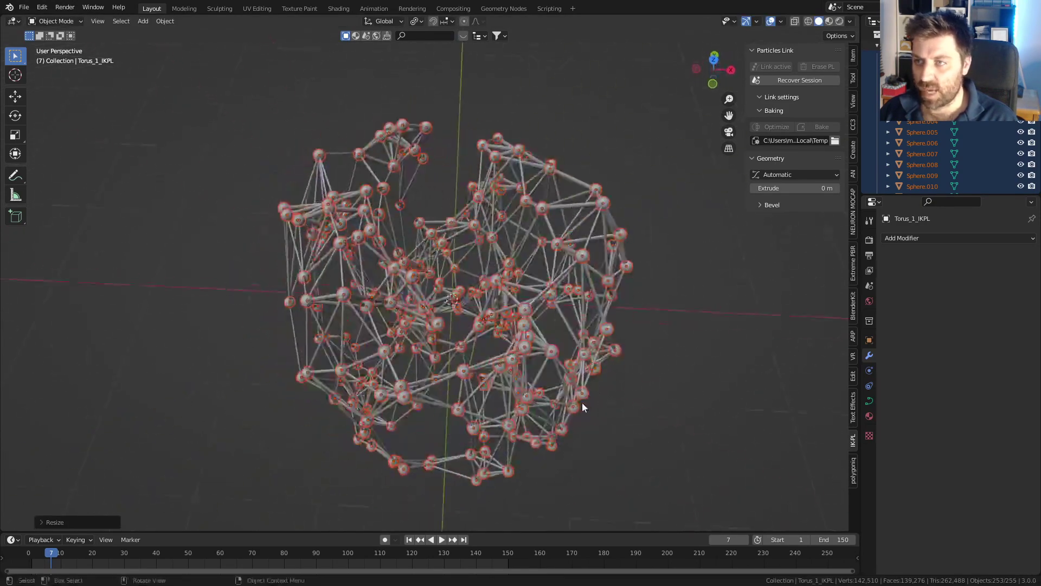
pyautogui.press('KP_Decimal')
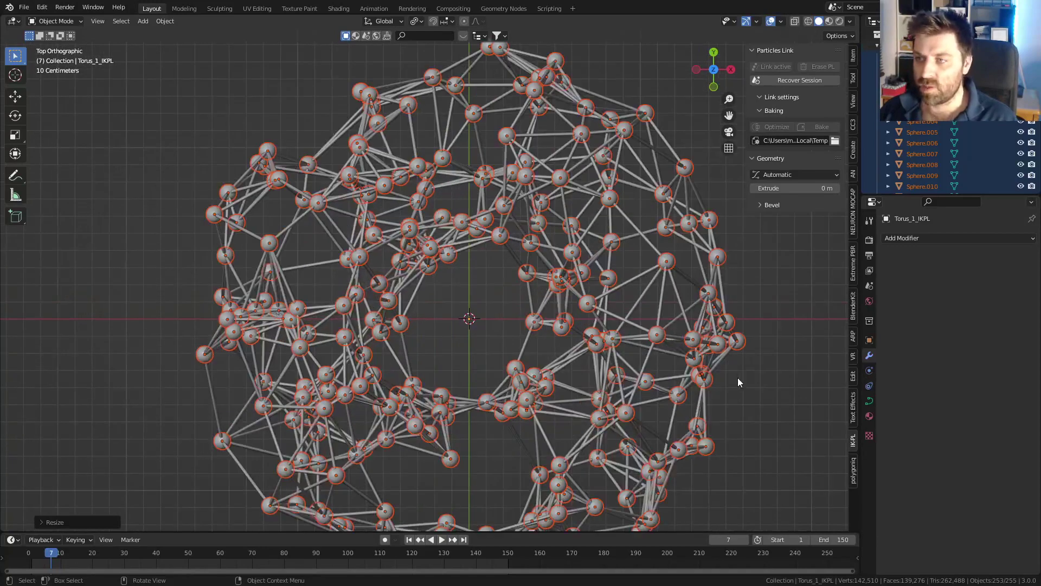
pyautogui.click(728, 434)
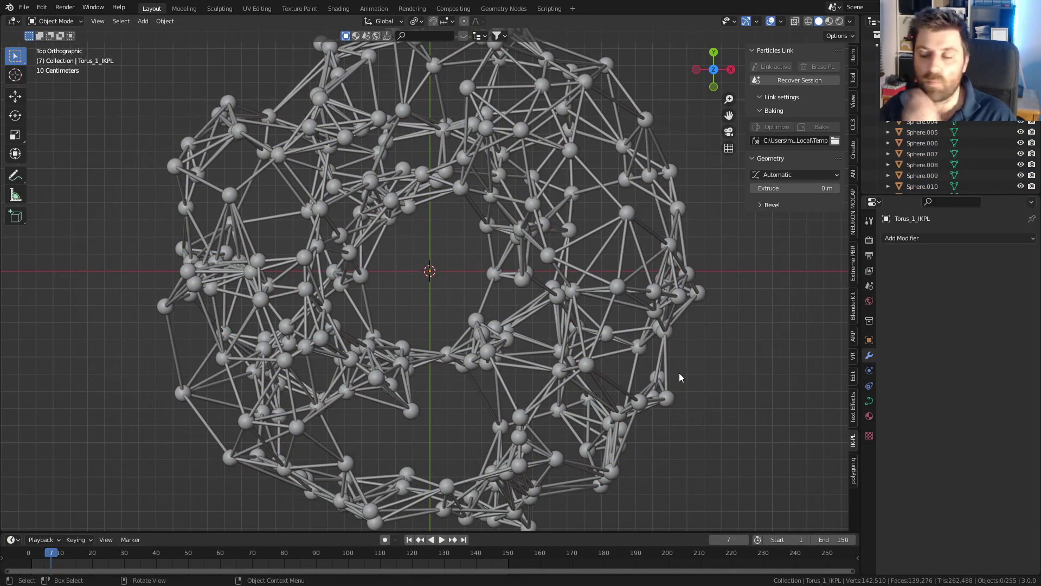
pyautogui.scroll(-2, 530, 340)
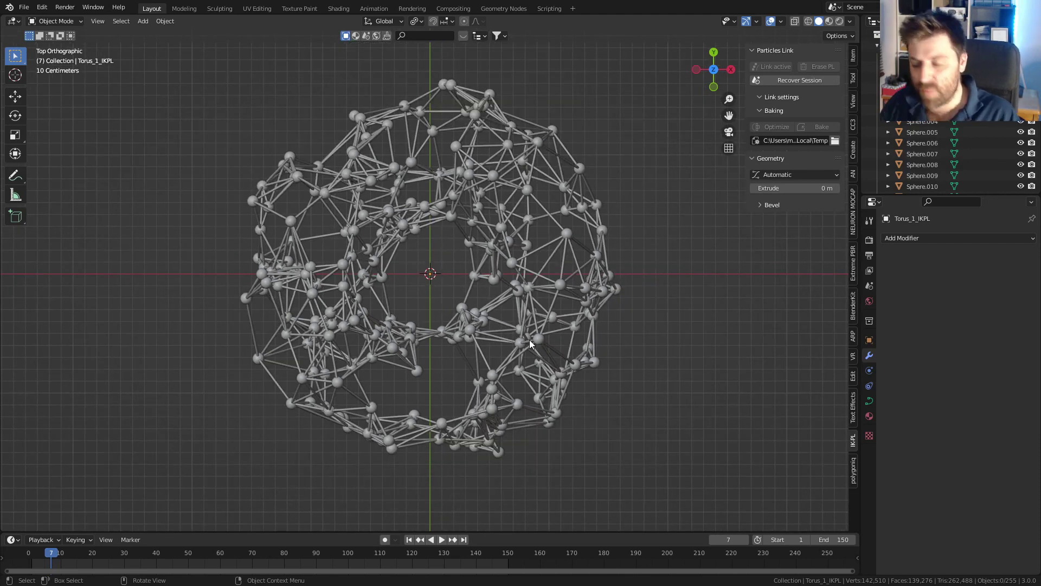
pyautogui.hotkey('shift', 'a')
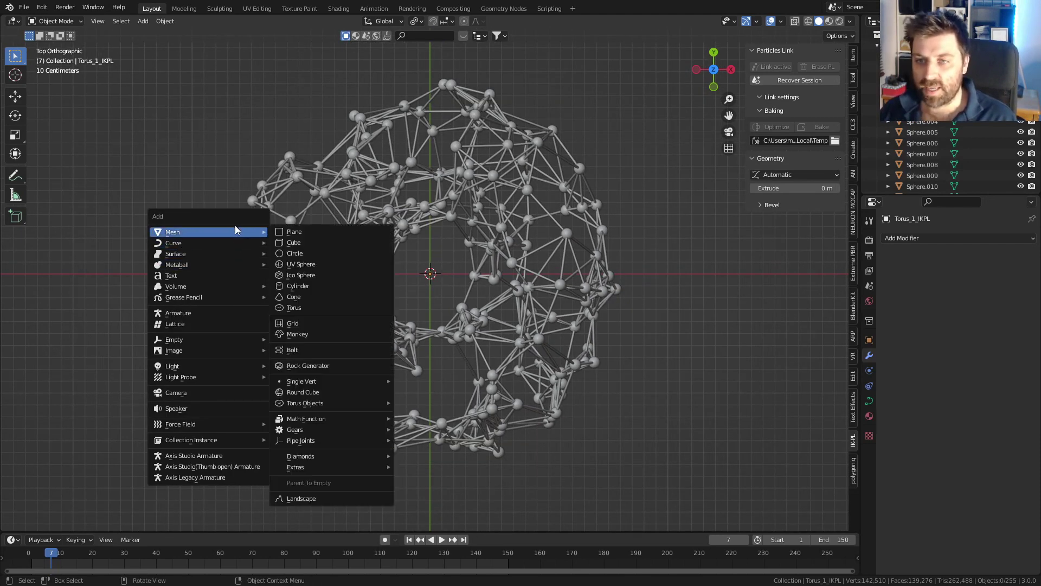
pyautogui.click(235, 393)
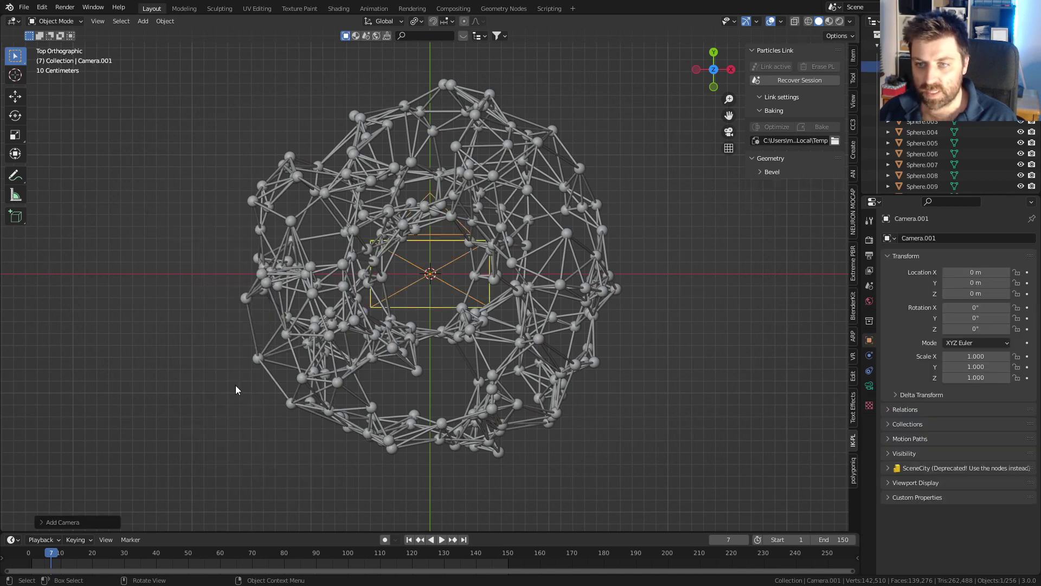
# Raise the new camera along Z to about 5.87 m above the network and look through it as the active camera.
pyautogui.moveTo(570, 323); pyautogui.dragTo(542, 244, button='middle')
pyautogui.press('g')
pyautogui.press('z')
pyautogui.click(490, 488)
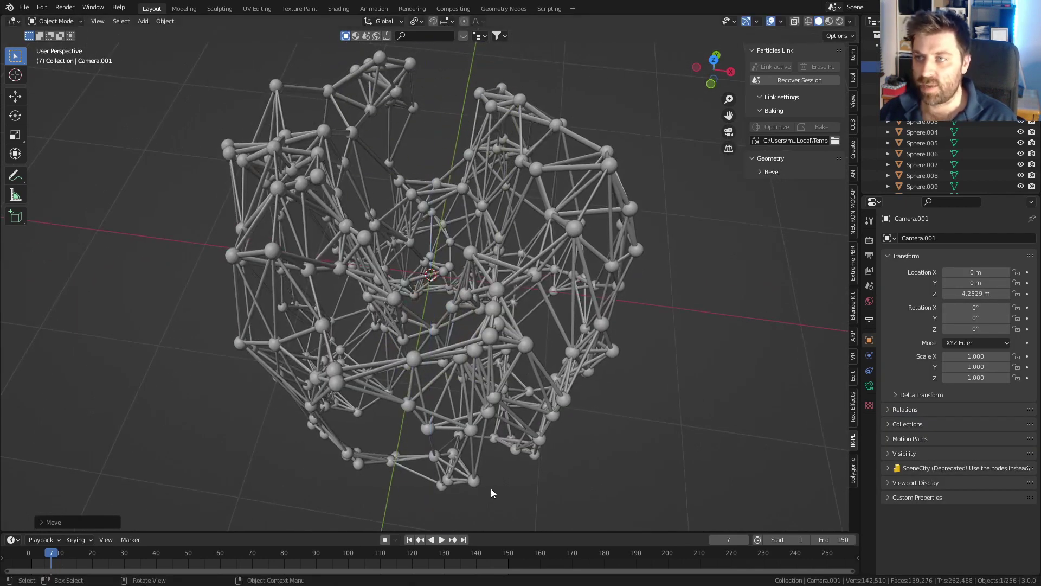
pyautogui.scroll(-4, 622, 372)
pyautogui.press('g')
pyautogui.press('z')
pyautogui.click(622, 224)
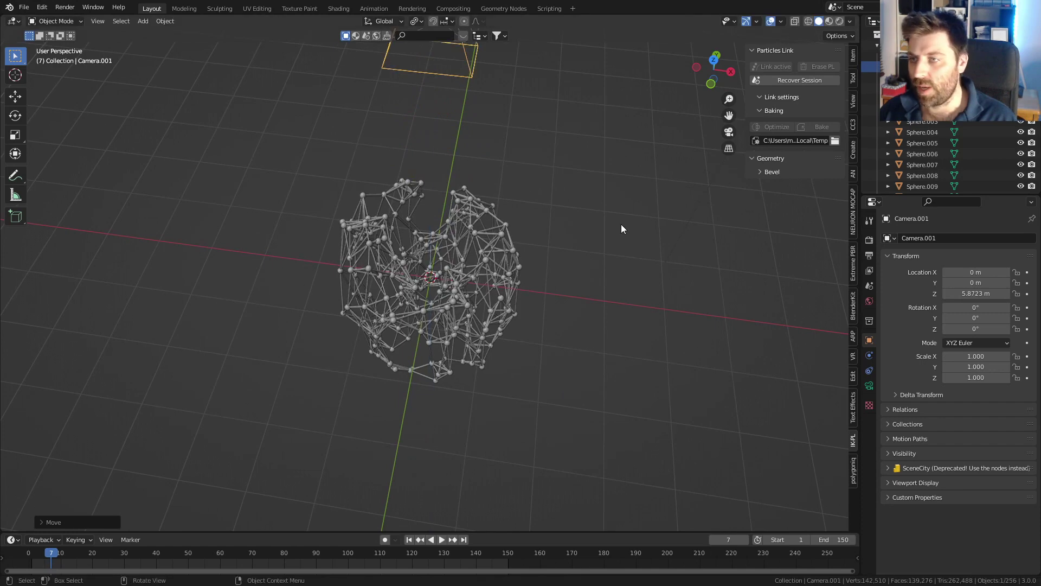
pyautogui.press('KP_0')
pyautogui.press('ctrl+KP_0')
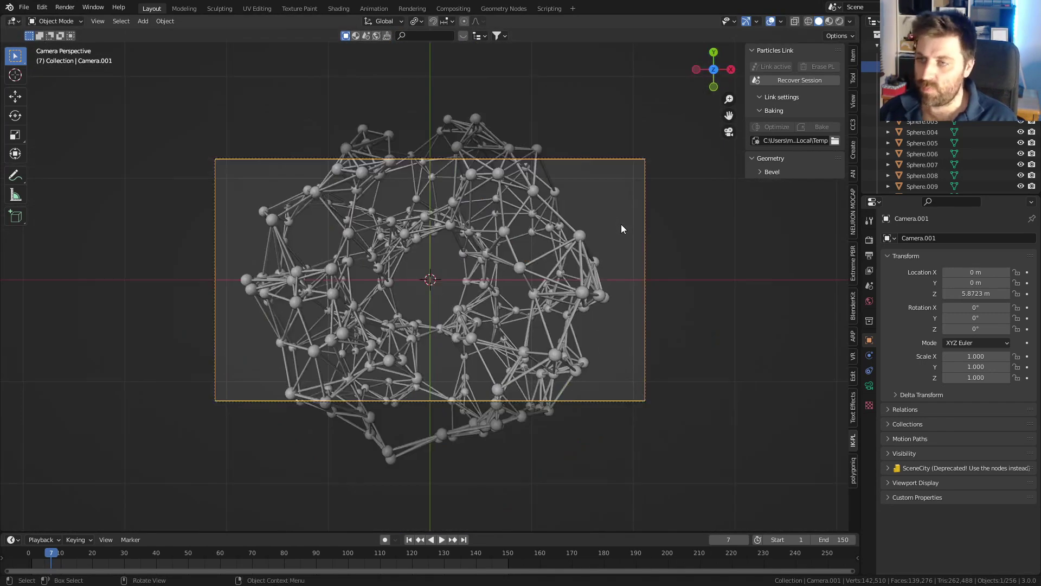
pyautogui.scroll(2, 602, 312)
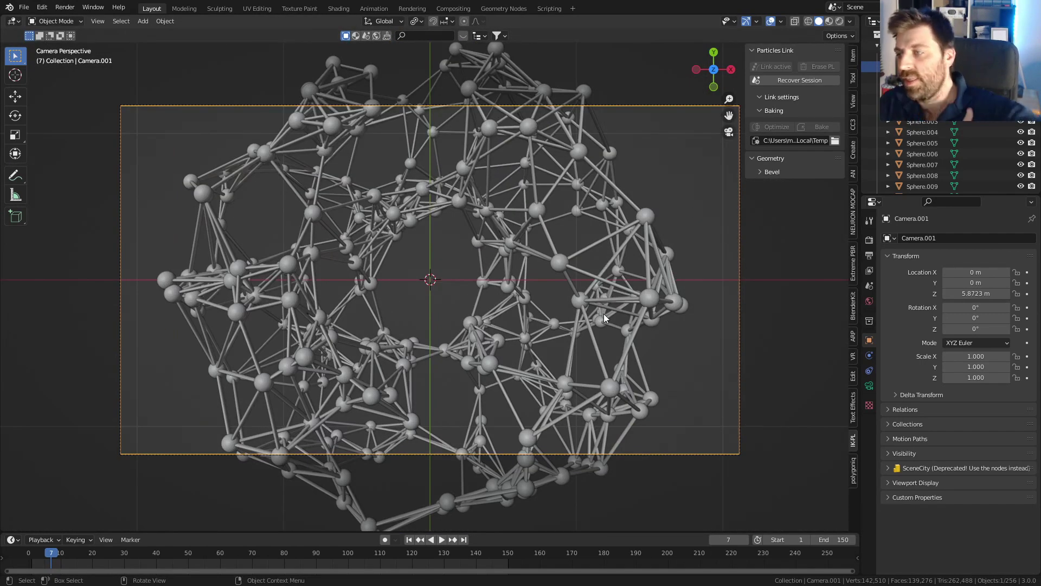
# Enable Depth of Field for the camera and preview the network in Rendered shading.
pyautogui.click(869, 385)
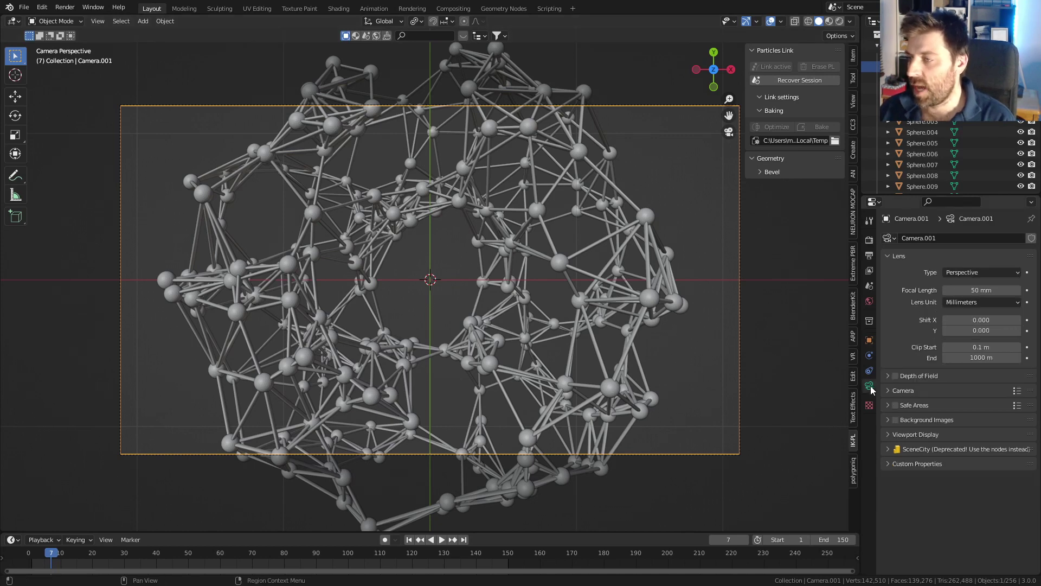
pyautogui.click(839, 20)
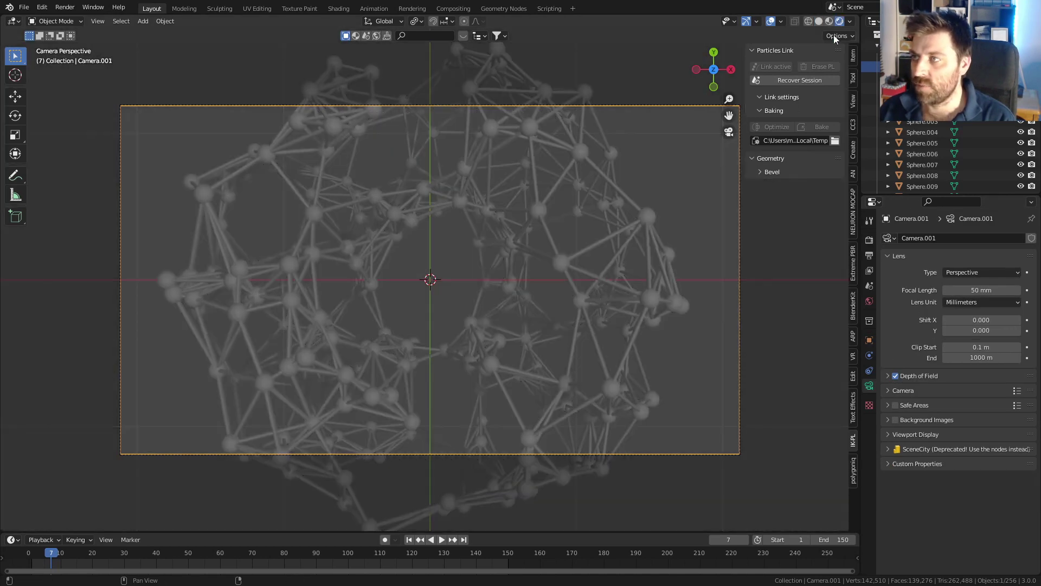
pyautogui.scroll(2, 562, 414)
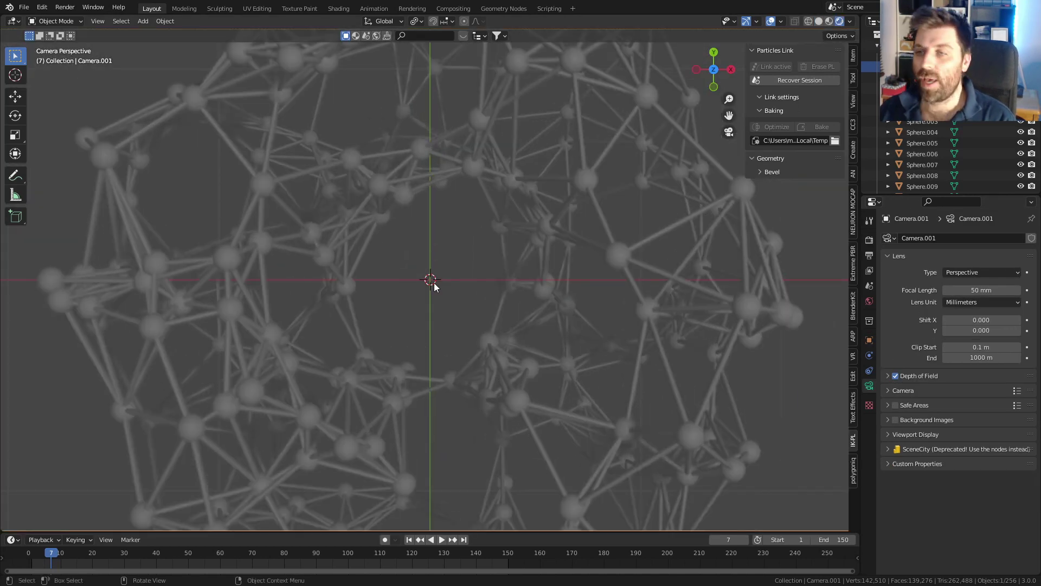
# Add a cube-shaped empty at the centre of the network and scale it down to fit inside the central hole.
pyautogui.hotkey('shift', 'a')
pyautogui.moveTo(426, 226)
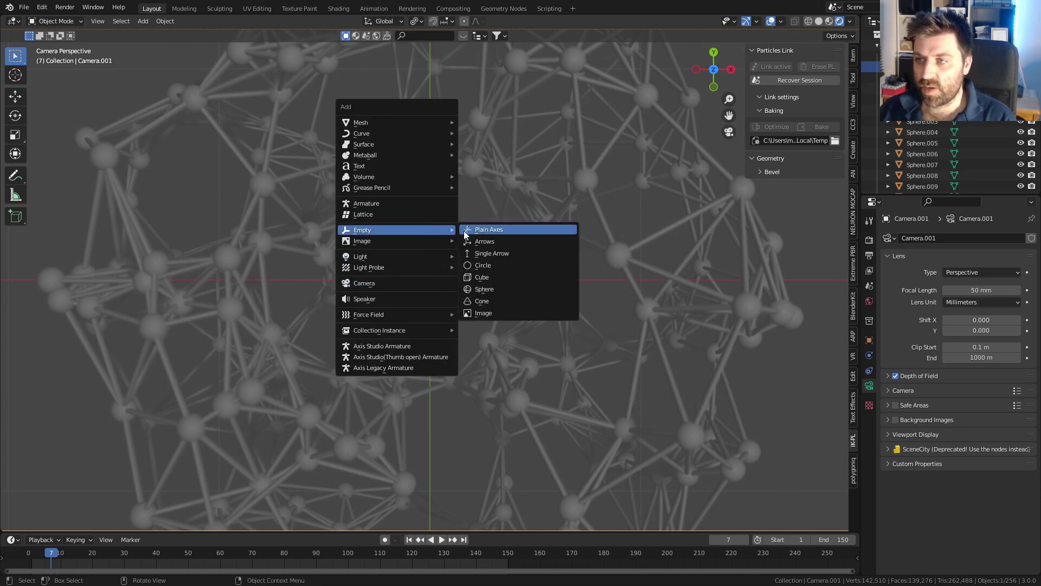
pyautogui.click(499, 278)
pyautogui.press('s')
pyautogui.click(466, 300)
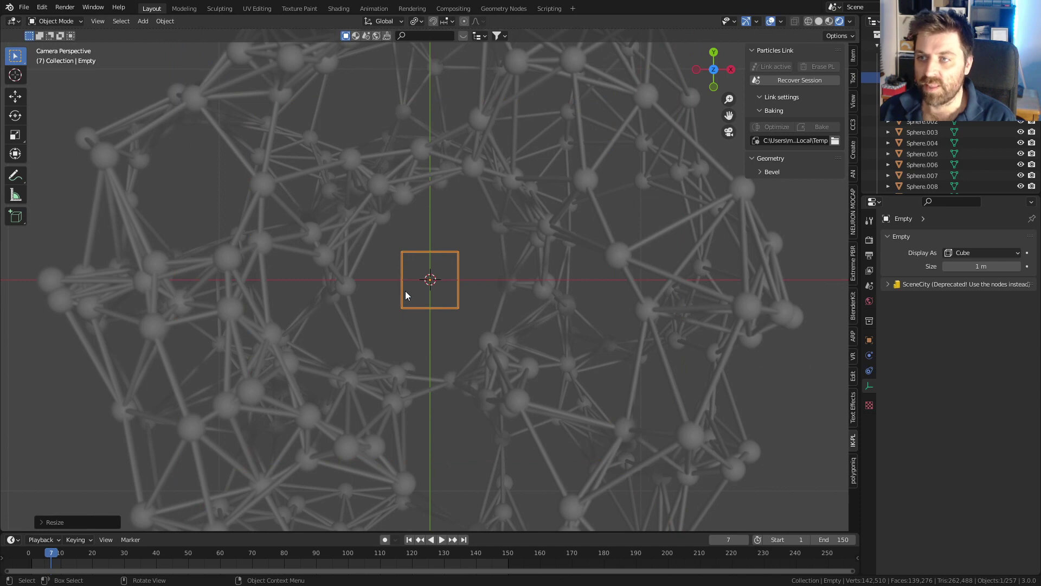
# Hide the sidebar and set the camera's depth-of-field focus object to the cube empty.
pyautogui.press('n')
pyautogui.scroll(-4, 556, 322)
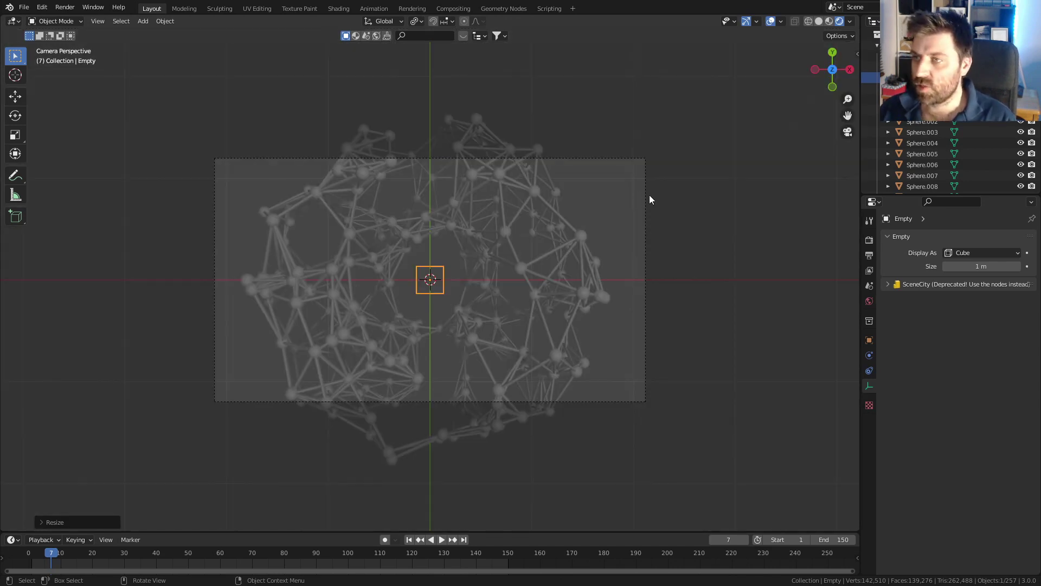
pyautogui.click(645, 206)
pyautogui.click(887, 375)
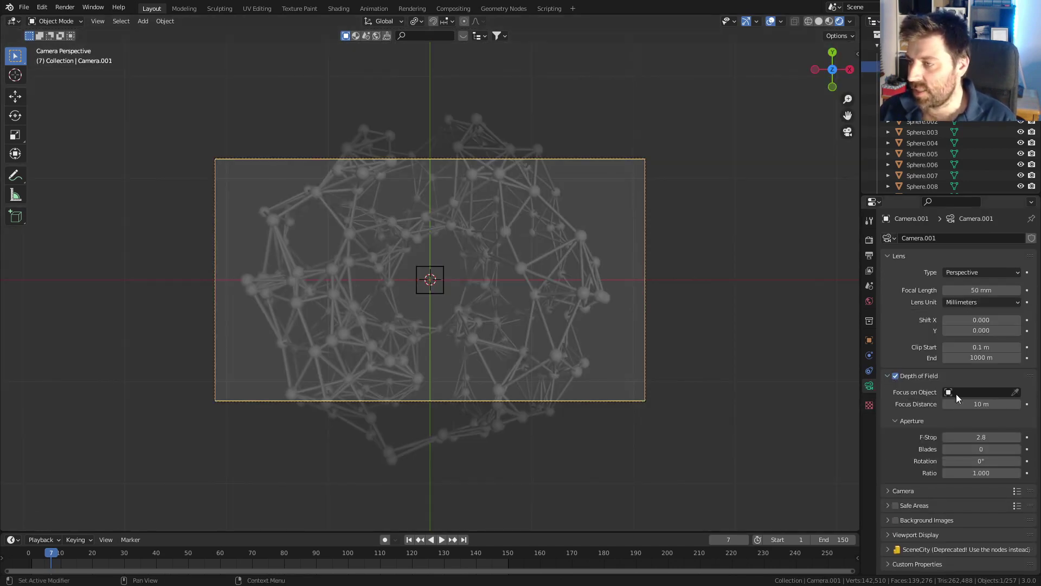
pyautogui.click(1014, 393)
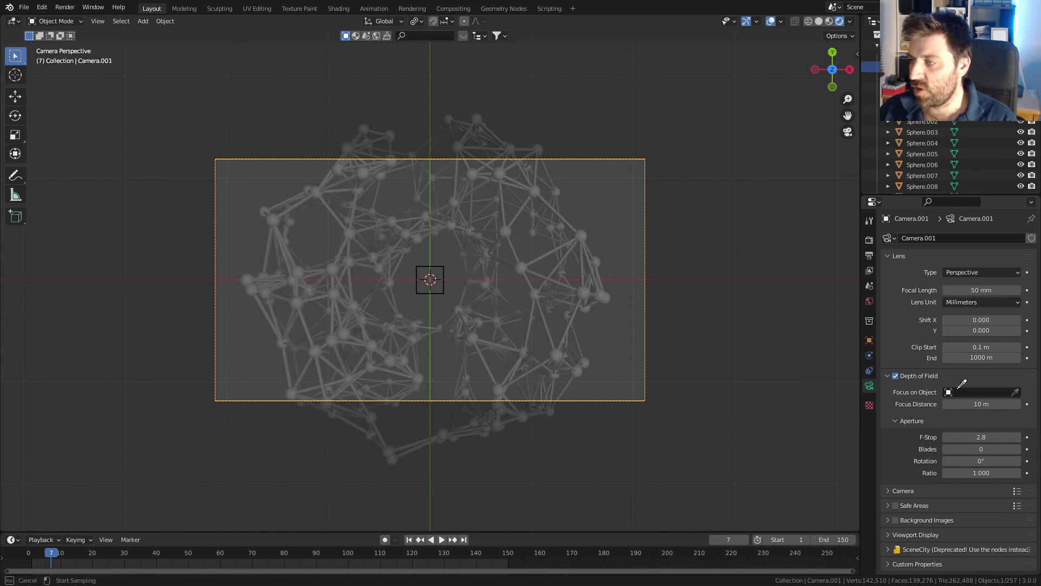
pyautogui.click(448, 278)
pyautogui.scroll(6, 457, 340)
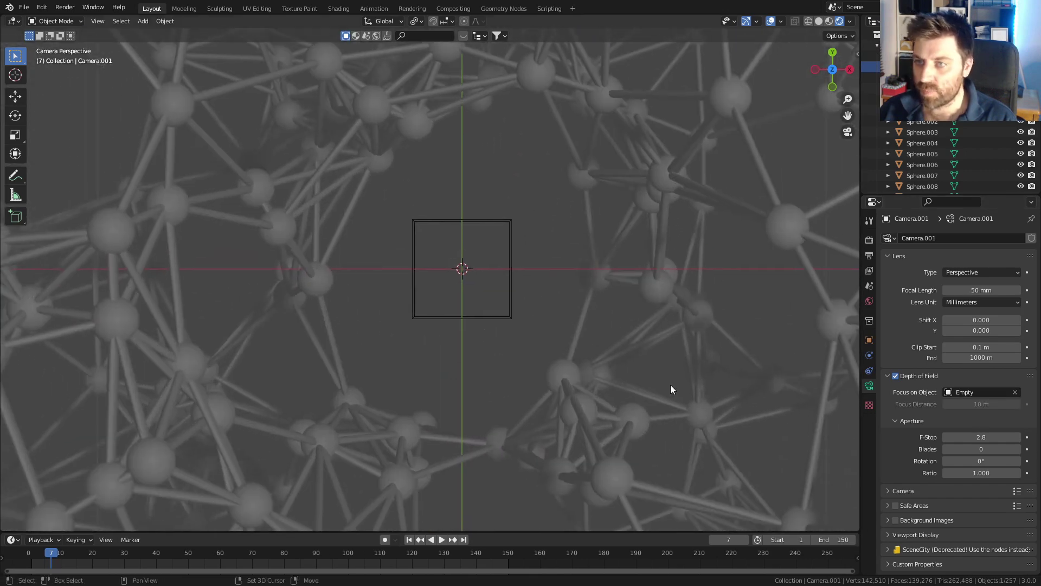
# Try F-Stop values of 0.5 and 0.1 for the camera's depth-of-field aperture and compare the blur.
pyautogui.click(987, 437)
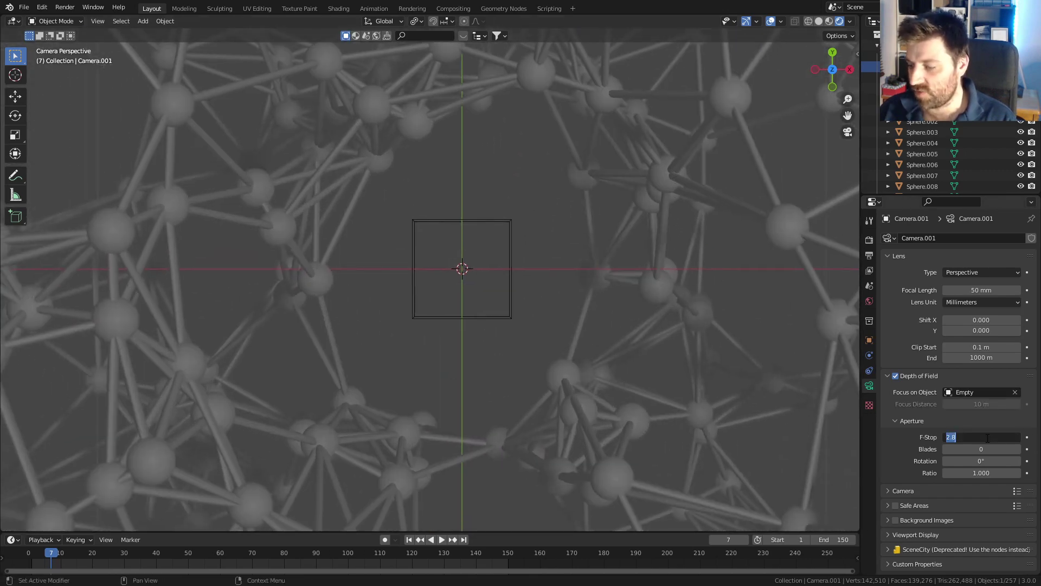
pyautogui.write('.5')
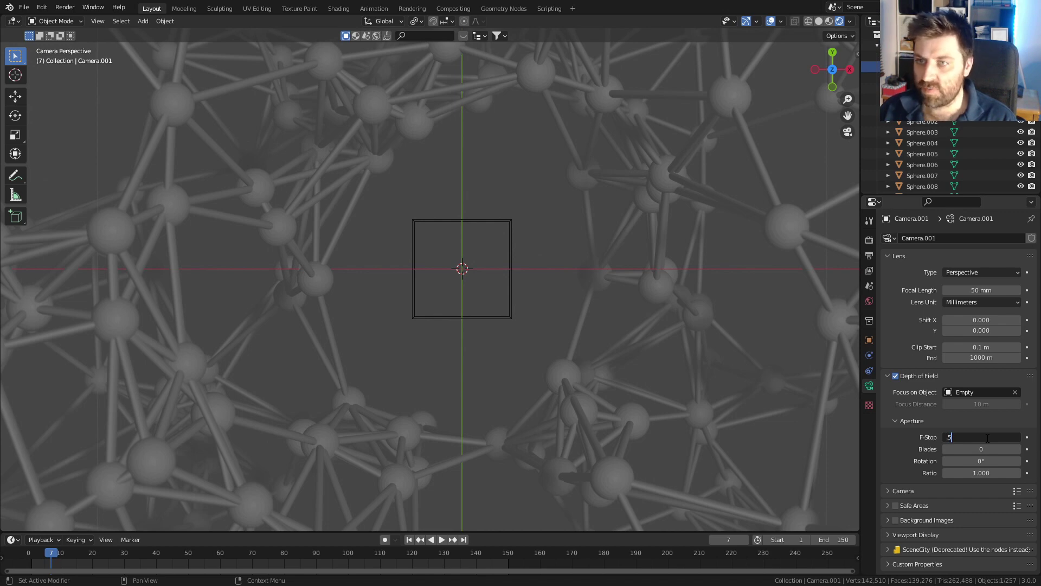
pyautogui.press('Return')
pyautogui.scroll(-5, 482, 366)
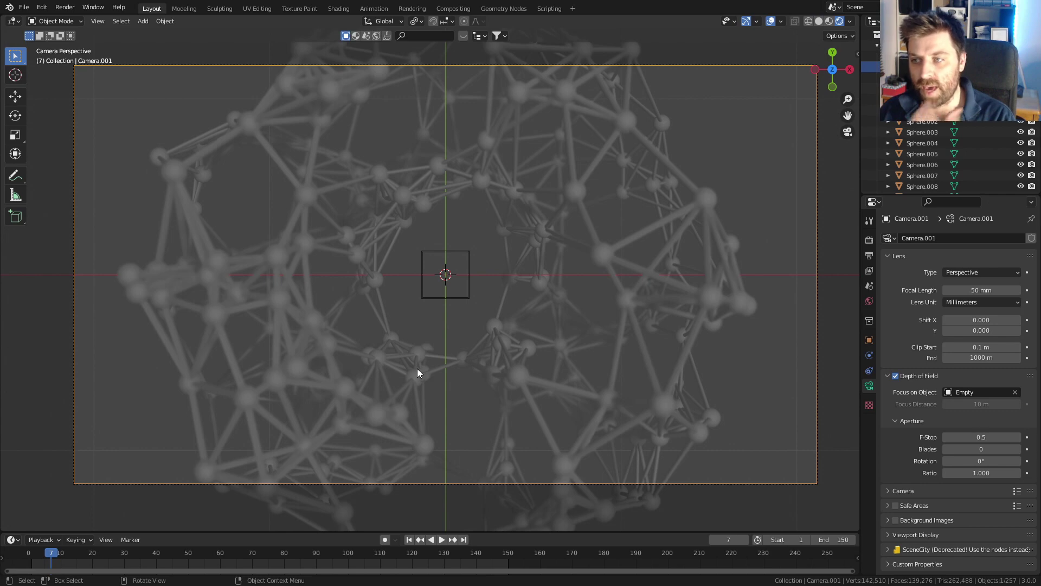
pyautogui.scroll(3, 417, 369)
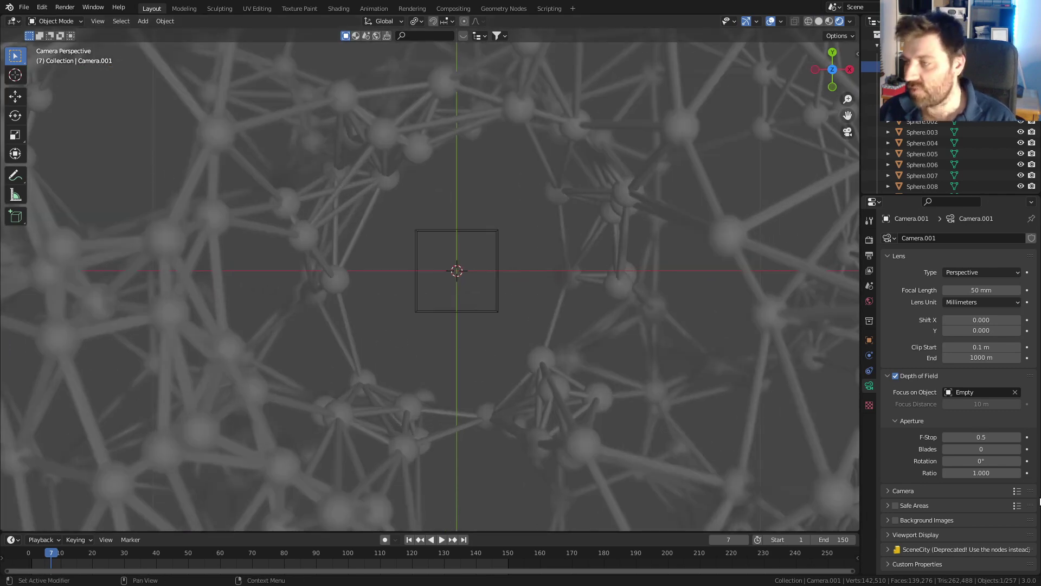
pyautogui.click(969, 437)
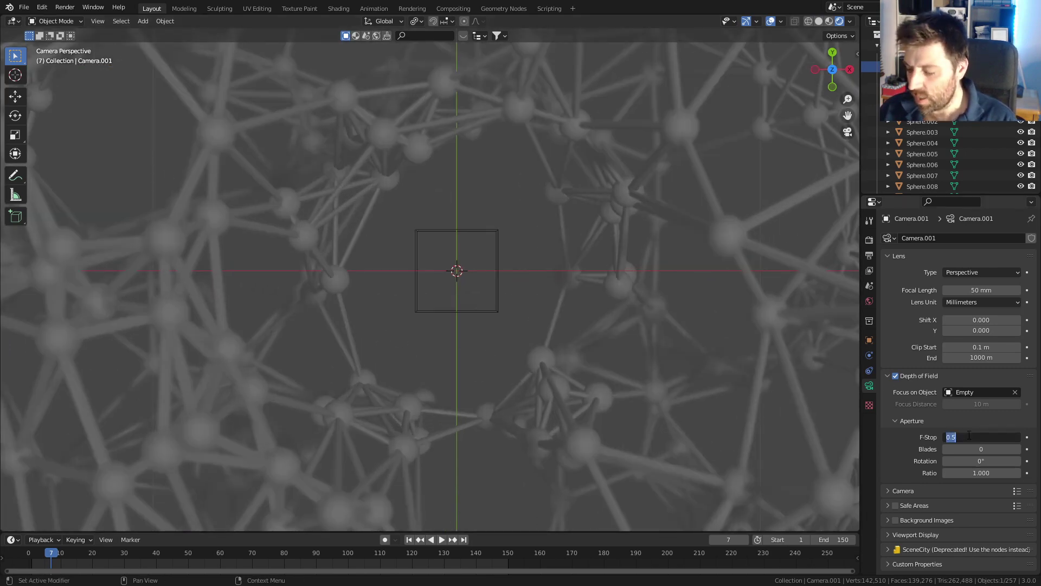
pyautogui.write('0.1')
pyautogui.press('Return')
pyautogui.scroll(-3, 381, 370)
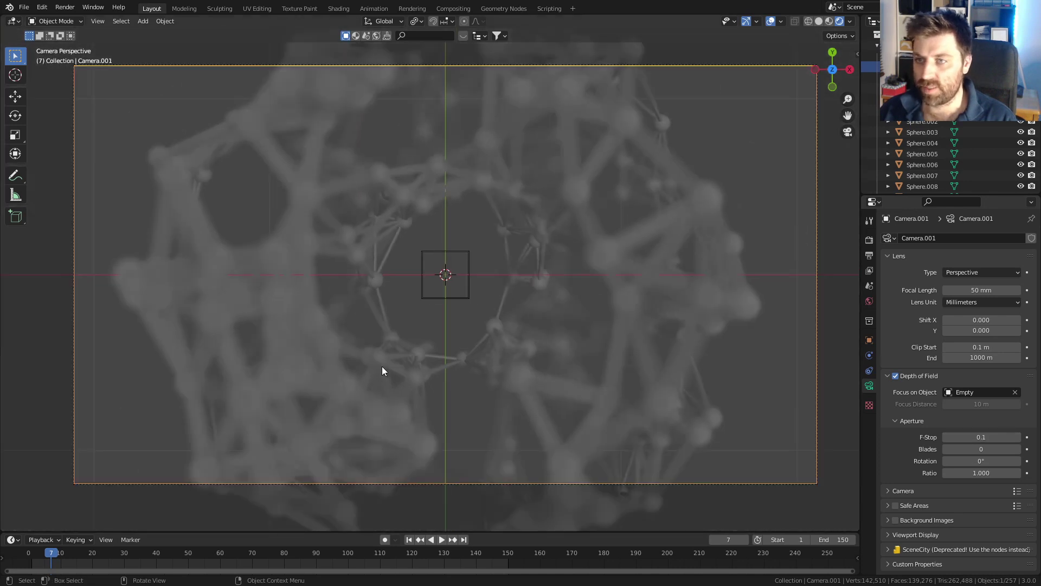
# Set the camera's aperture F-Stop to 0.2.
pyautogui.click(1001, 437)
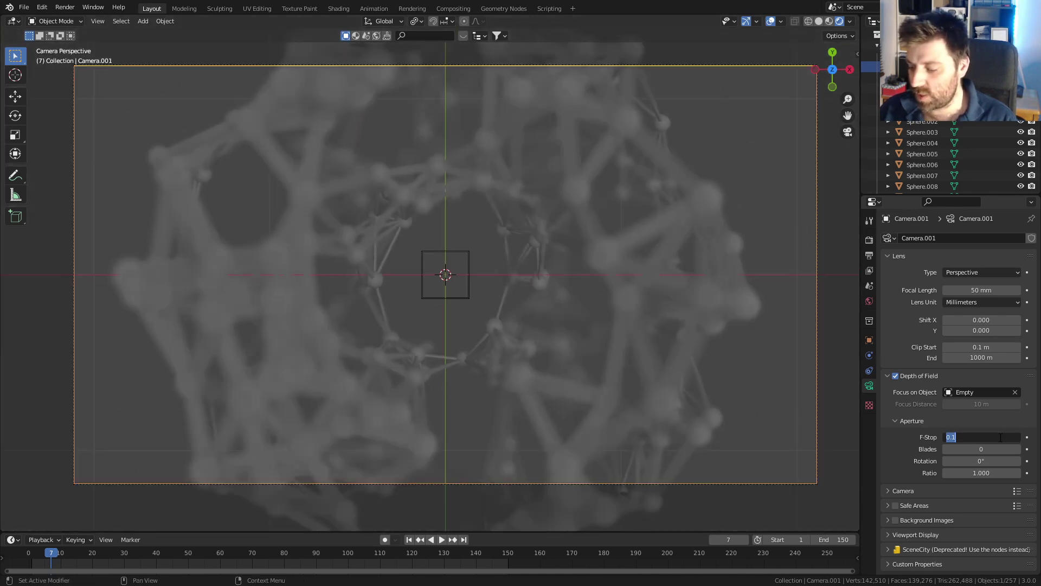
pyautogui.write('0.2')
pyautogui.press('Return')
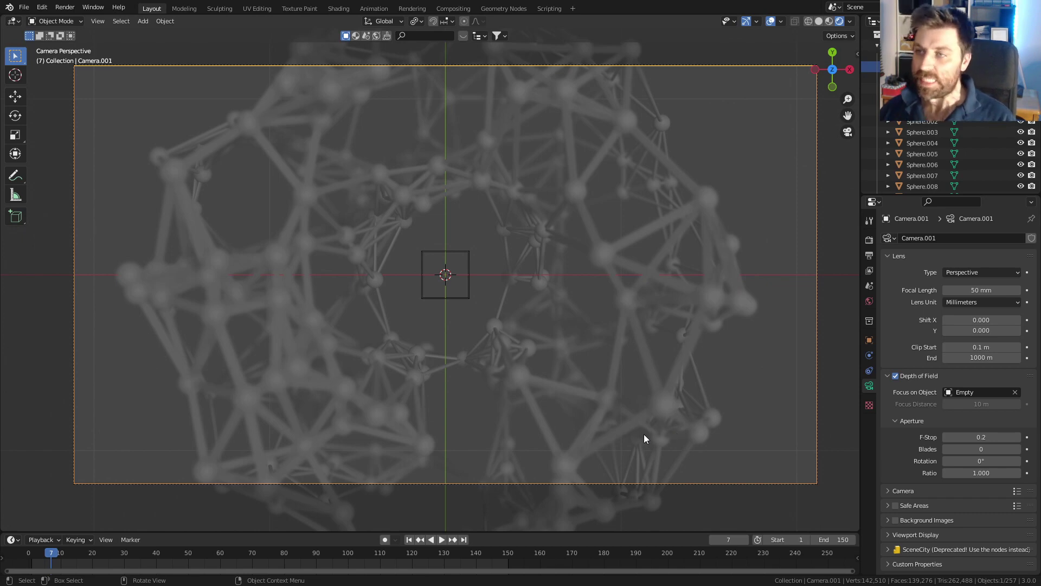
# Convert the curve object that forms the network's connecting links to a mesh.
pyautogui.click(511, 295)
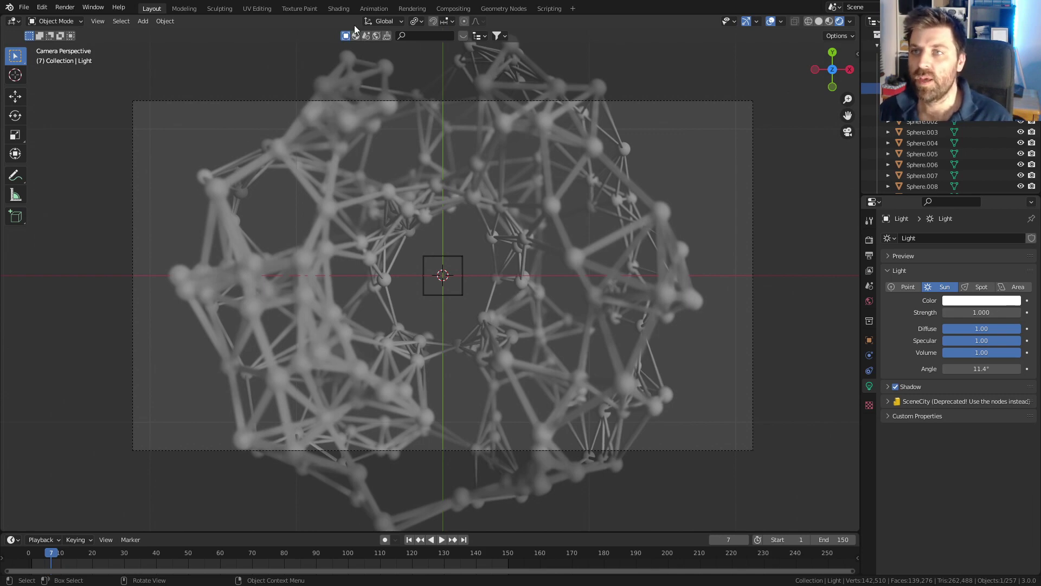
pyautogui.click(395, 251)
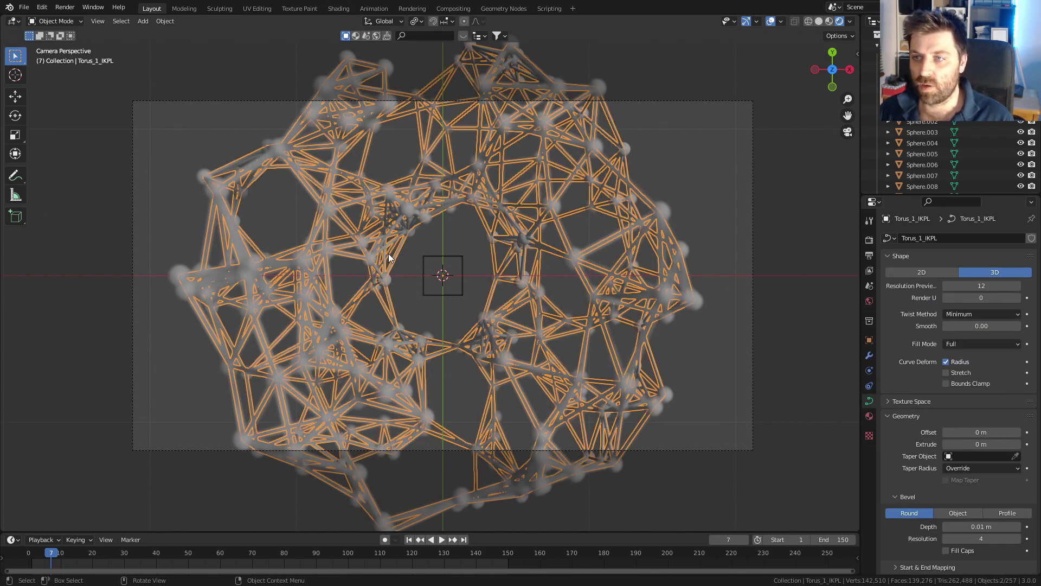
pyautogui.press('F3')
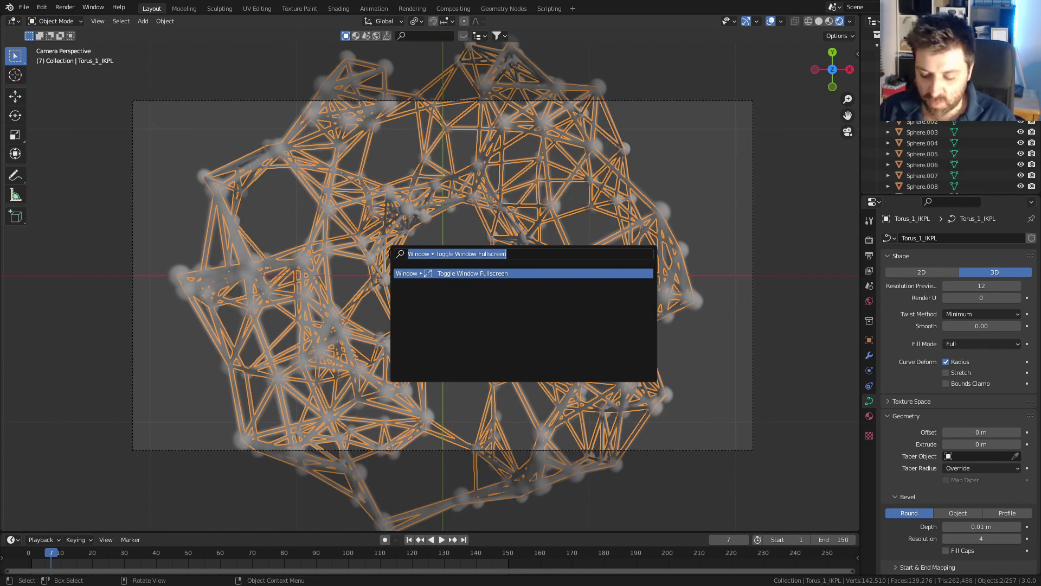
pyautogui.write('convert')
pyautogui.press('Return')
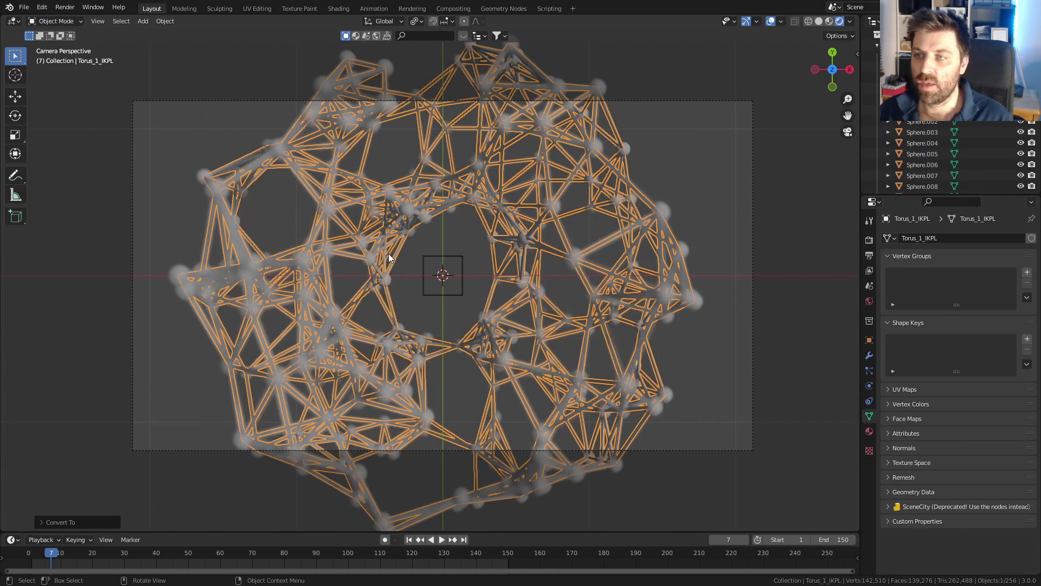
# Select all the spheres together with the connecting links and join them into a single mesh object.
pyautogui.scroll(-4, 453, 313)
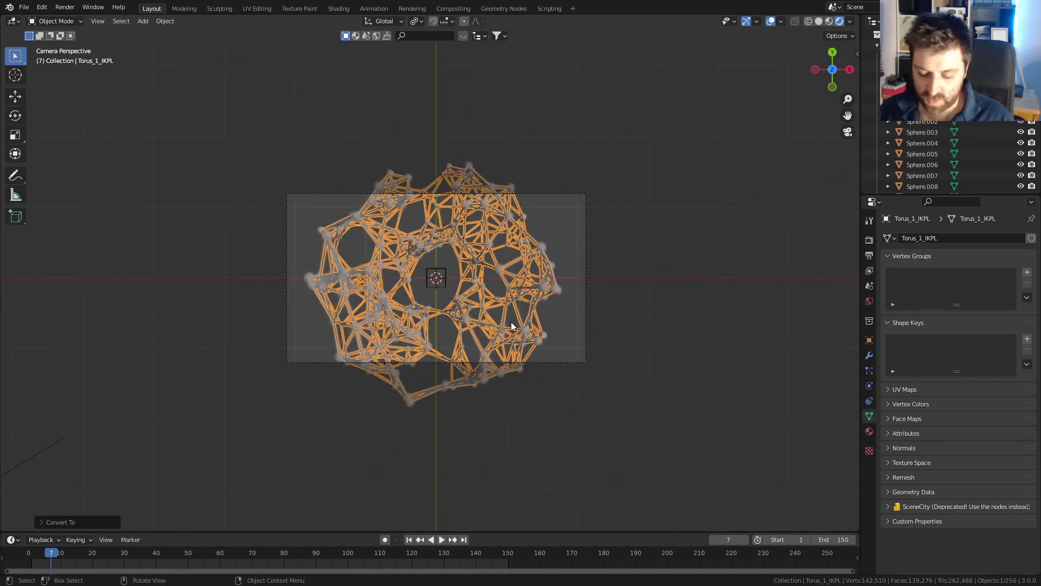
pyautogui.press('c')
pyautogui.scroll(-5, 445, 285)
pyautogui.moveTo(444, 285); pyautogui.dragTo(412, 279)
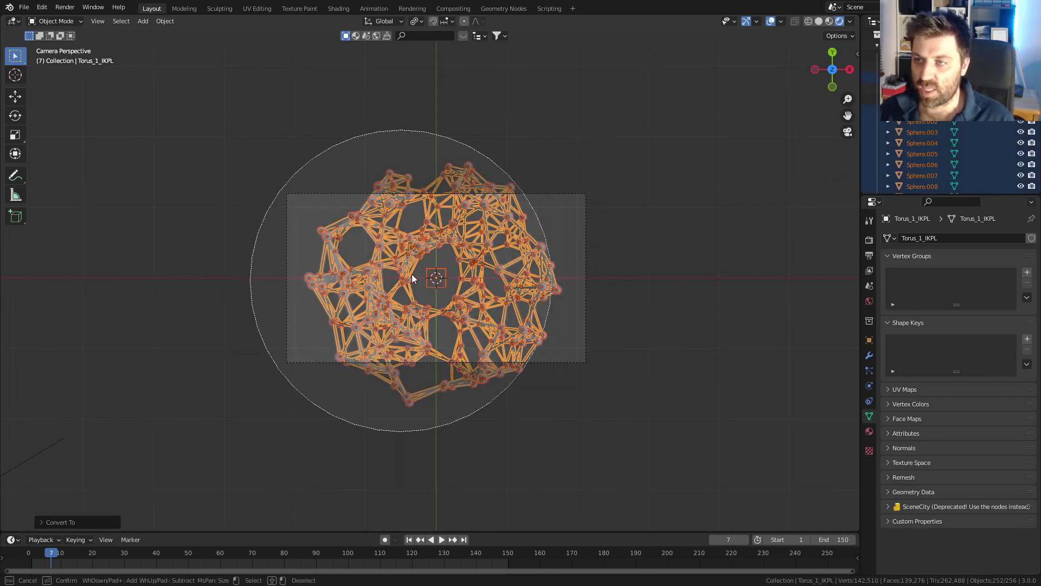
pyautogui.rightClick(511, 394)
pyautogui.press('ctrl')
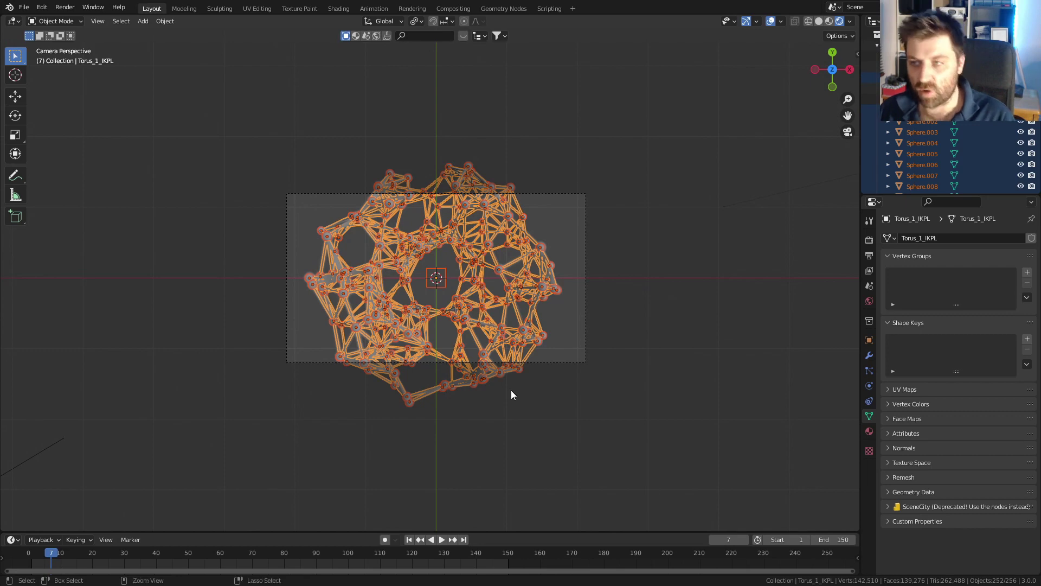
pyautogui.hotkey('ctrl', 'j')
pyautogui.press('Home')
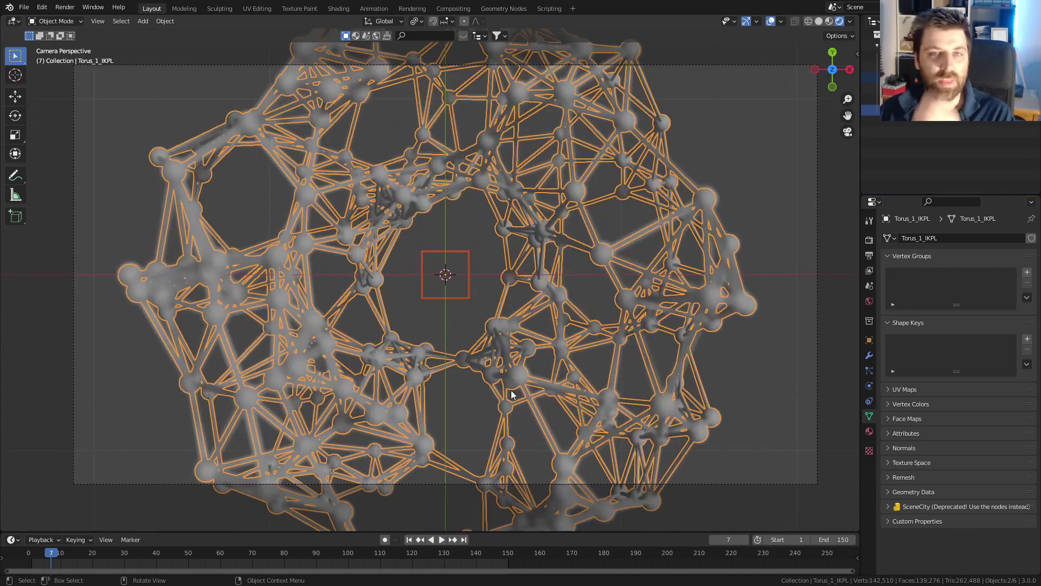
# In the Shading workspace, create a new material on the joined network and name it Particle Material.
pyautogui.moveTo(488, 329); pyautogui.dragTo(474, 255, button='middle')
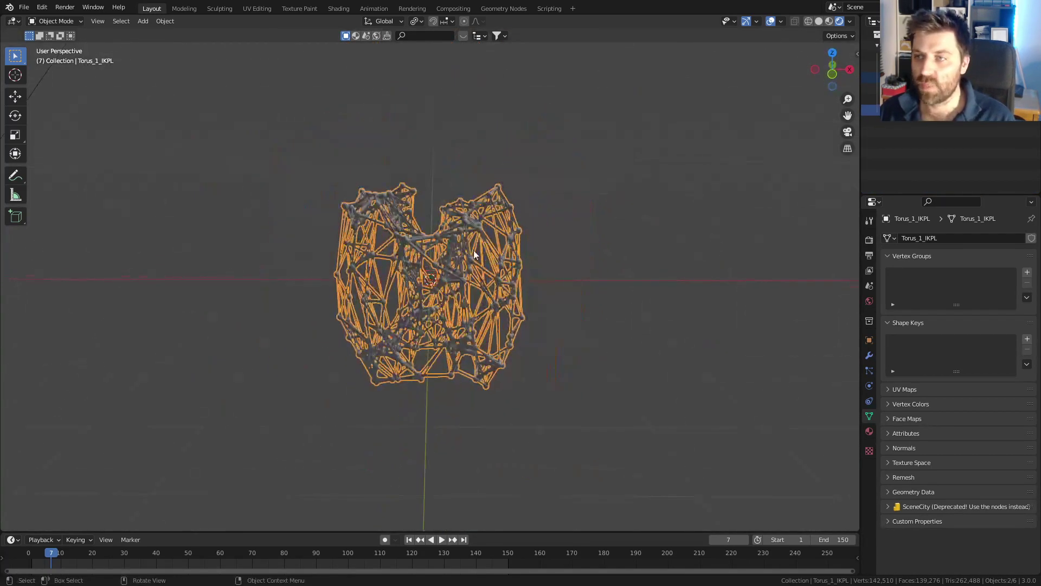
pyautogui.click(338, 8)
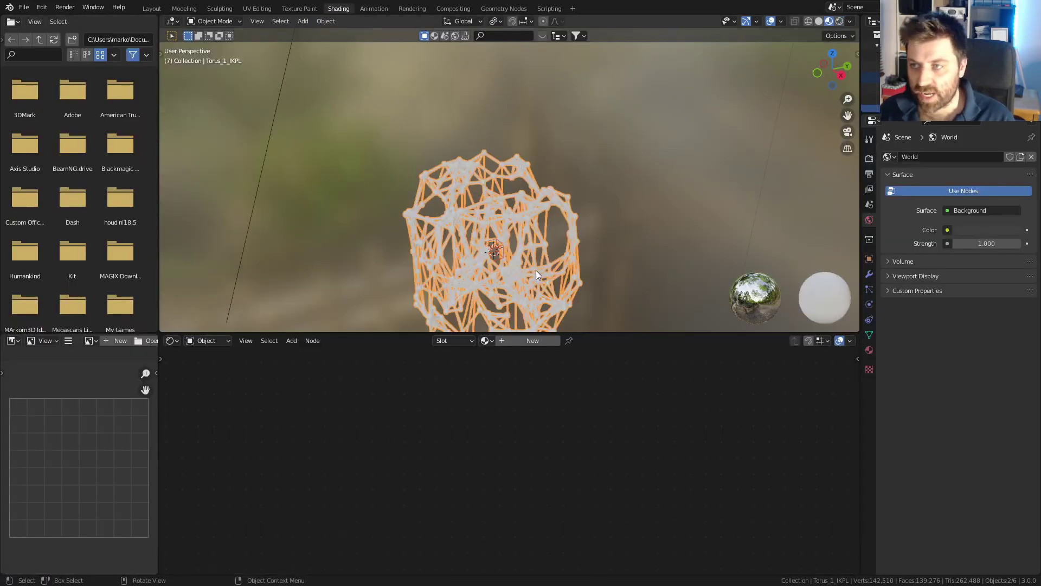
pyautogui.keyDown('shift'); pyautogui.moveTo(536, 274); pyautogui.dragTo(536, 221, button='middle'); pyautogui.keyUp('shift')
pyautogui.click(521, 341)
pyautogui.moveTo(520, 332); pyautogui.dragTo(519, 332)
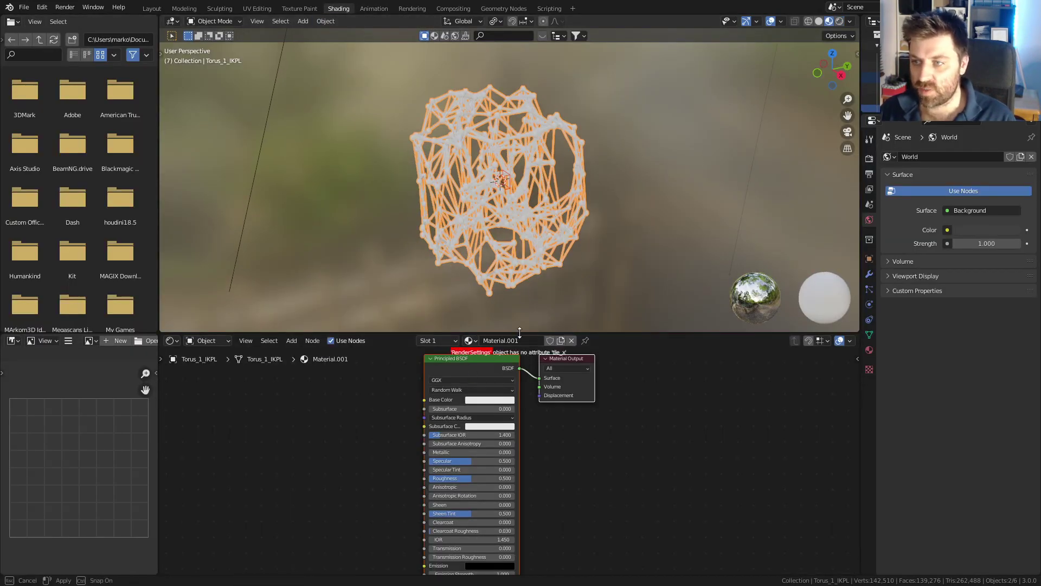
pyautogui.click(504, 341)
pyautogui.write('Part')
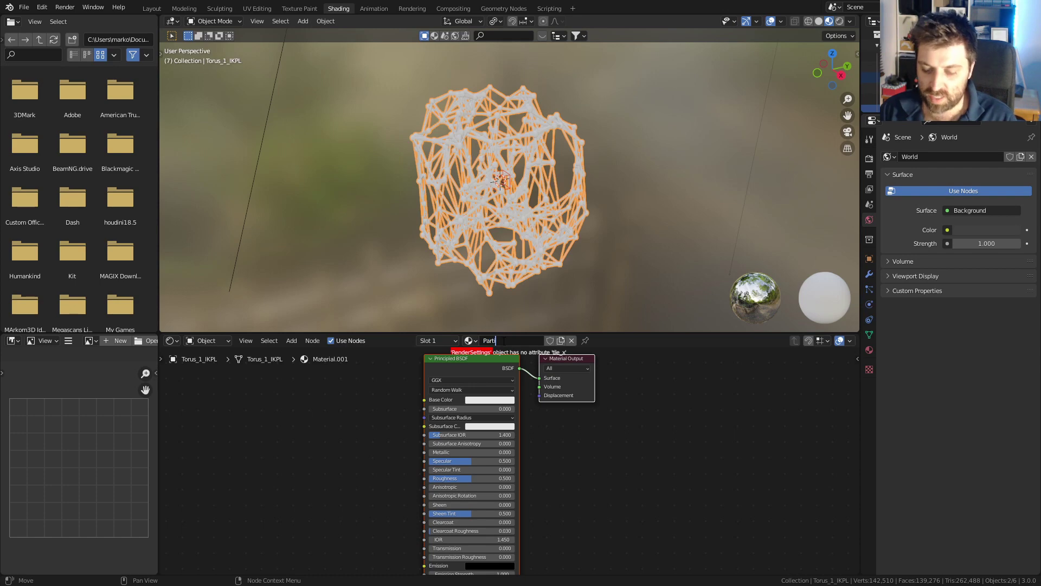
pyautogui.write('icle Material')
pyautogui.press('Return')
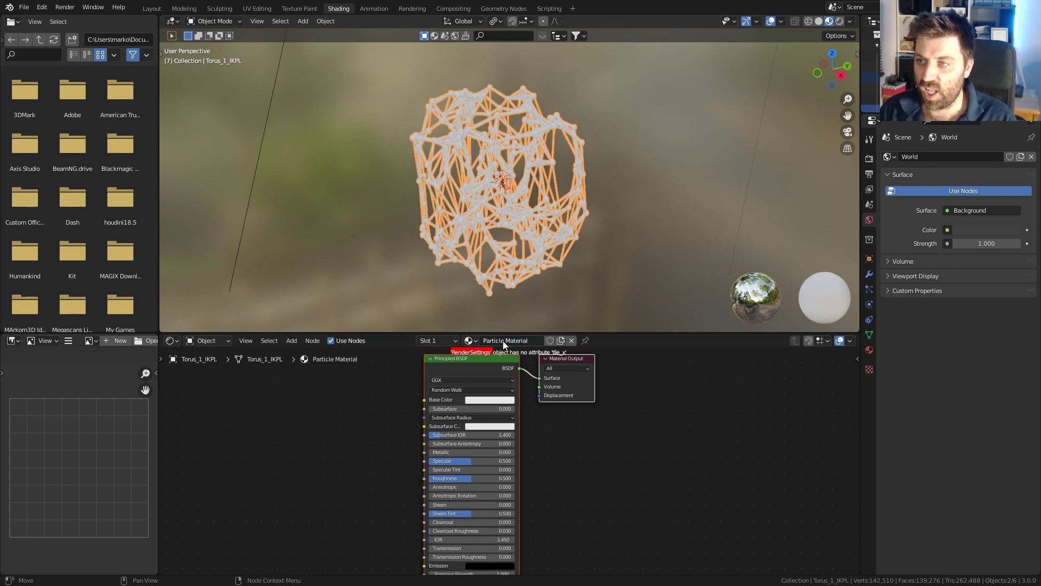
# Add Texture Coordinate and Mapping nodes ahead of the Principled BSDF, deleting the Image Texture node that comes with them.
pyautogui.moveTo(373, 417); pyautogui.dragTo(607, 467, button='middle')
pyautogui.click(683, 409)
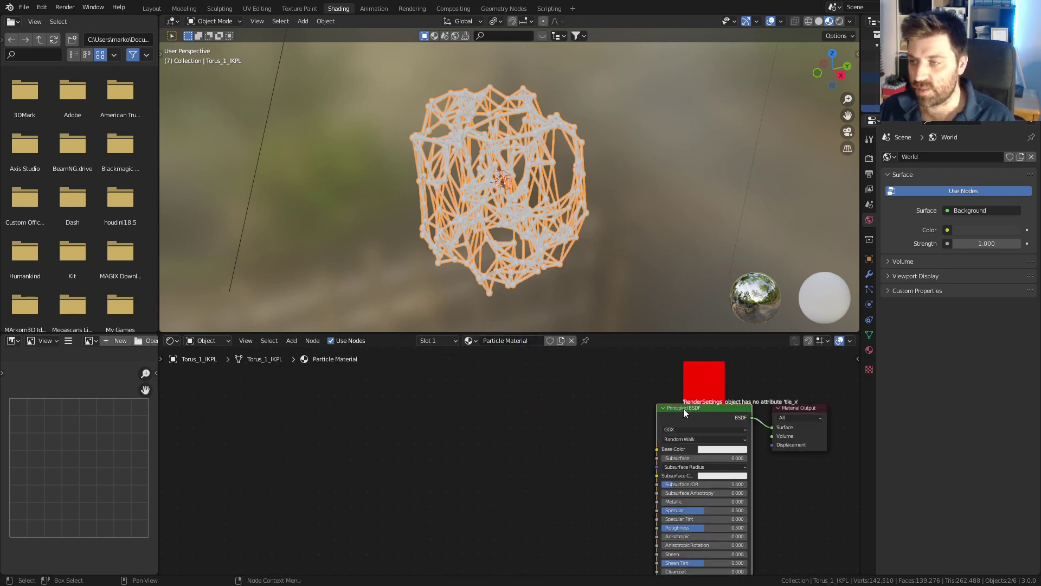
pyautogui.hotkey('ctrl', 't')
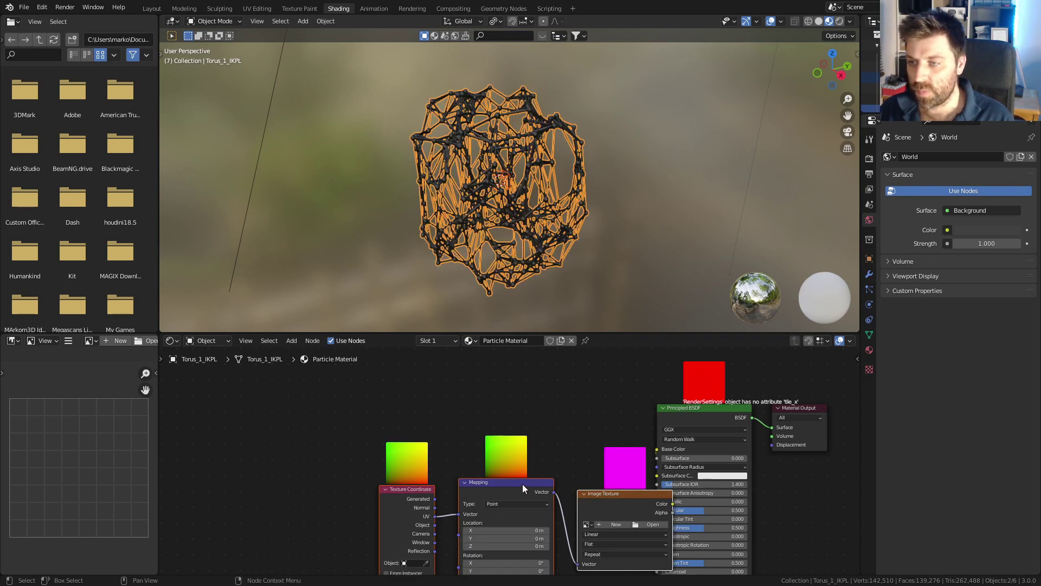
pyautogui.moveTo(522, 483); pyautogui.dragTo(290, 426)
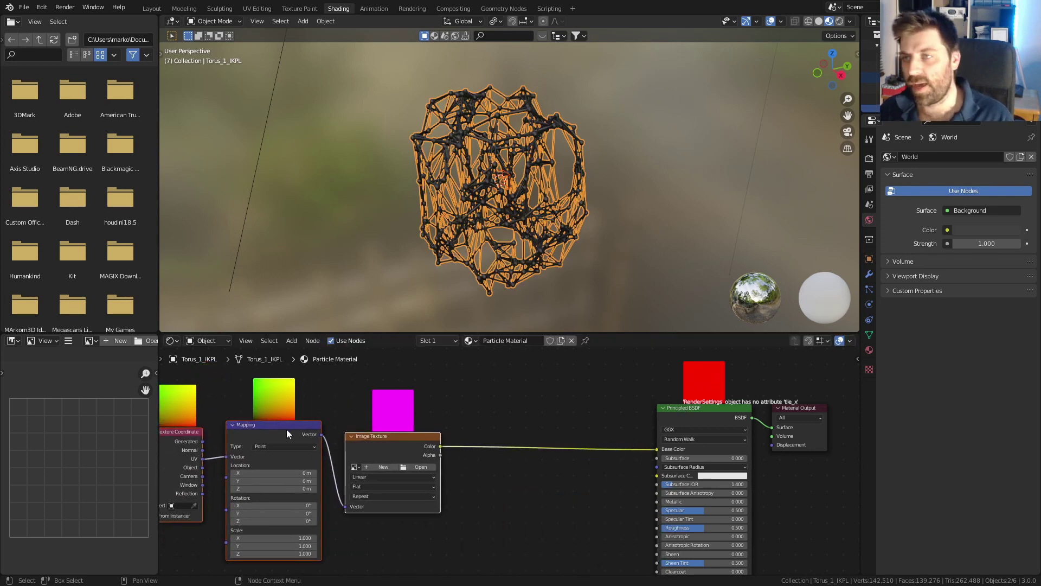
pyautogui.click(392, 443)
pyautogui.press('x')
# Add a ColorRamp node, feeding its Fac from the Mapping vector and its Color into the Principled BSDF's Base Color.
pyautogui.moveTo(321, 435); pyautogui.dragTo(370, 443)
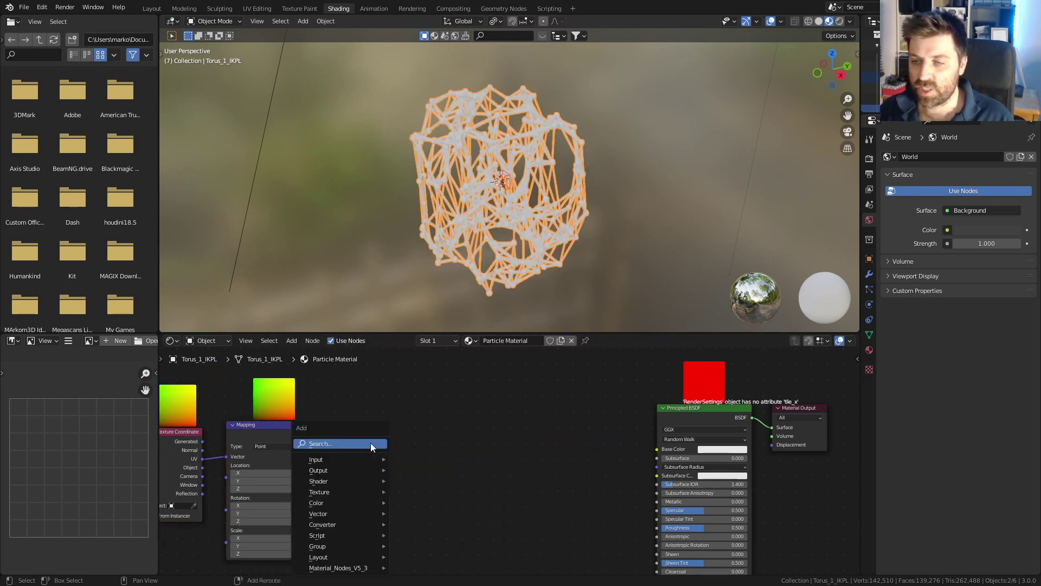
pyautogui.write('col')
pyautogui.press('Return')
pyautogui.click(369, 442)
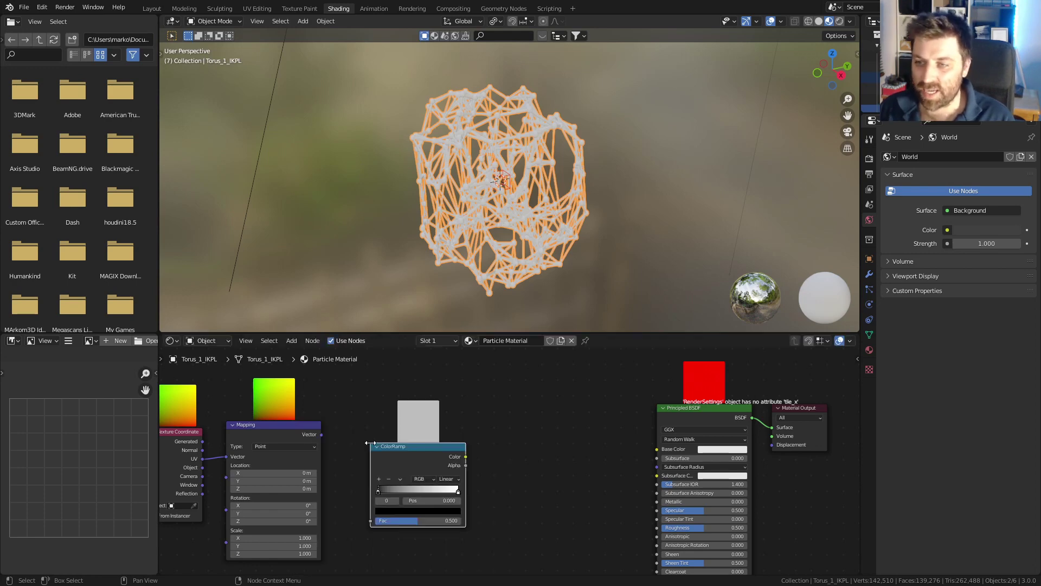
pyautogui.moveTo(322, 433); pyautogui.dragTo(412, 502)
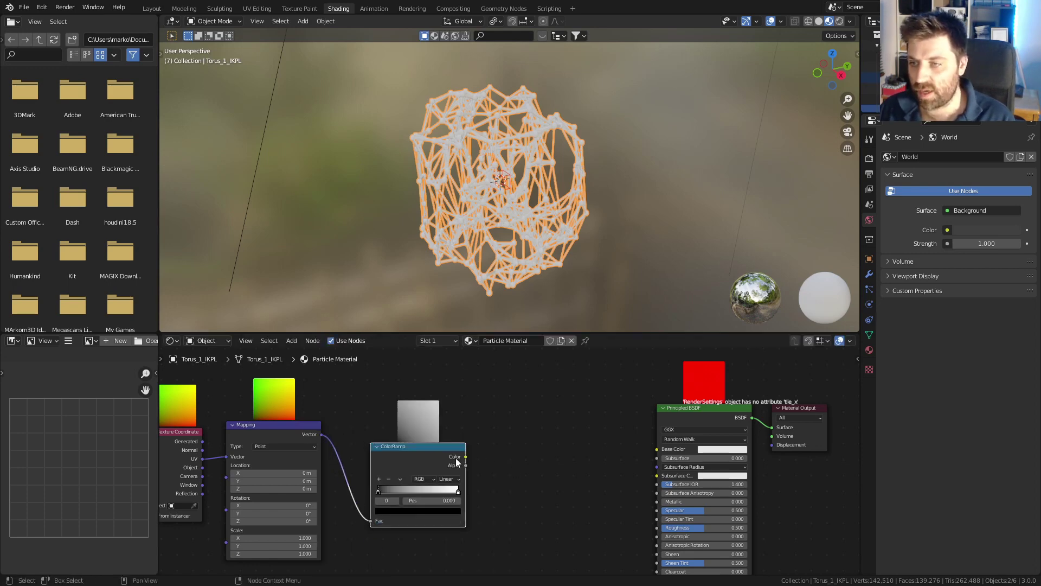
pyautogui.moveTo(465, 457); pyautogui.dragTo(657, 449)
# Drive the Mapping node with Object texture coordinates and check the gradient on the network from the top and front.
pyautogui.moveTo(466, 220); pyautogui.dragTo(489, 222, button='middle')
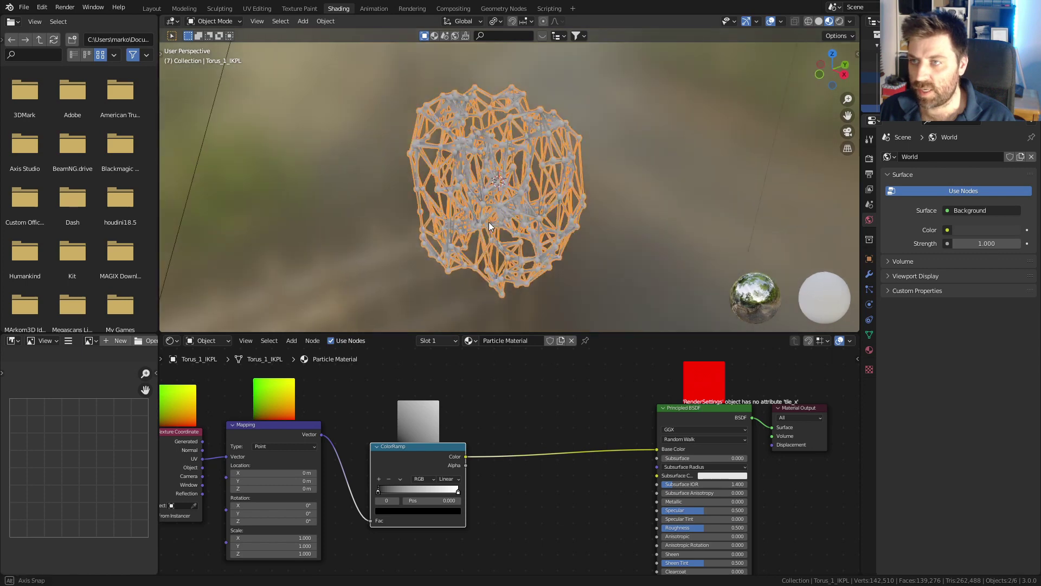
pyautogui.moveTo(201, 466); pyautogui.dragTo(225, 458)
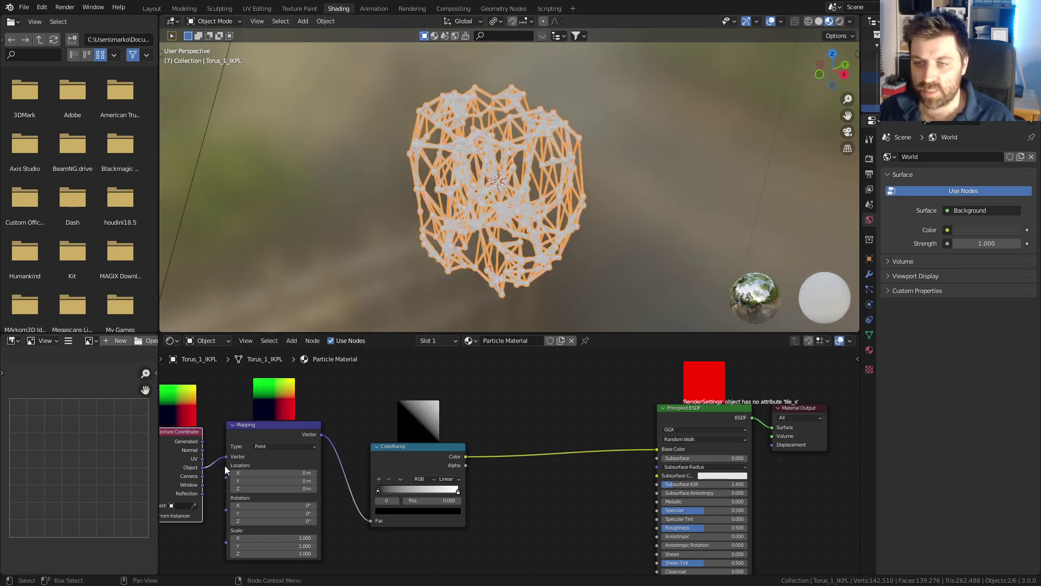
pyautogui.moveTo(472, 233); pyautogui.dragTo(441, 297, button='middle')
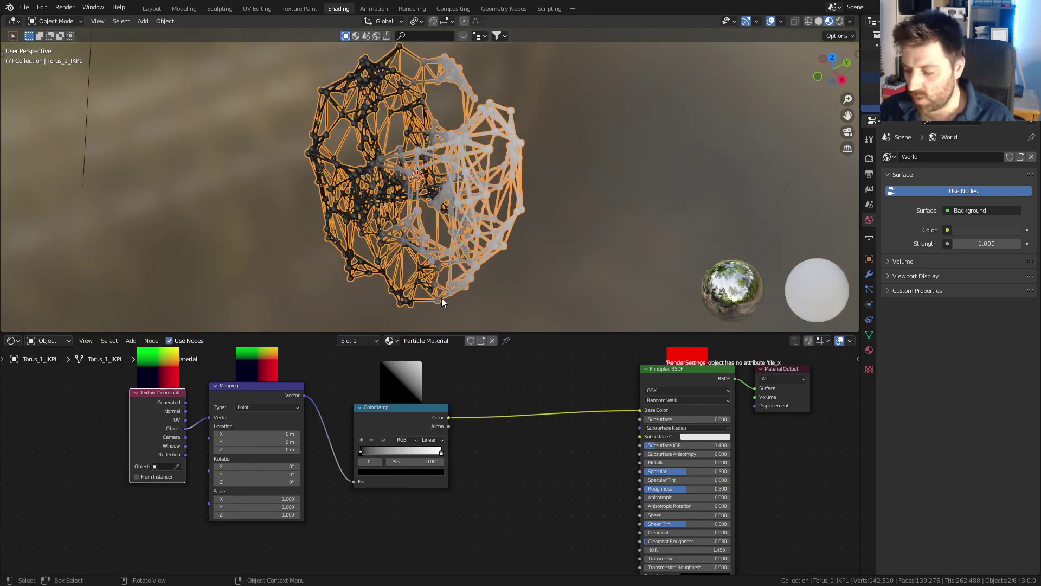
pyautogui.press('KP_7')
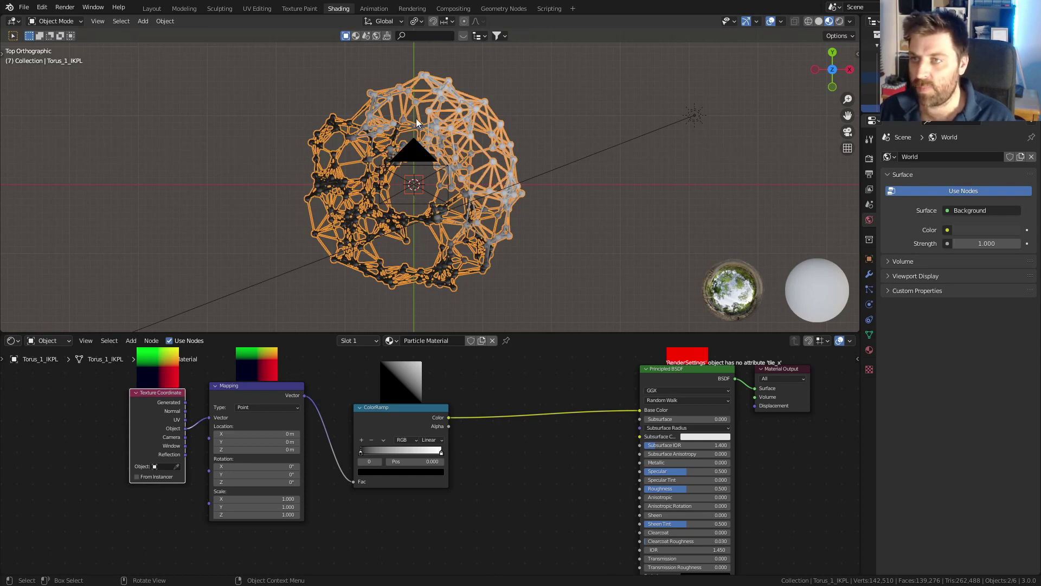
pyautogui.press('KP_1')
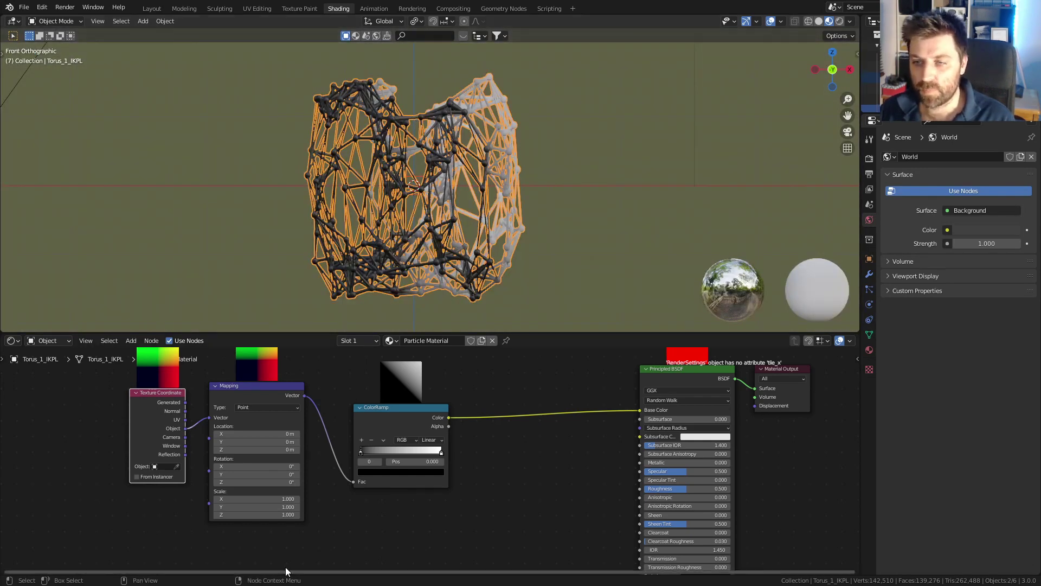
# Set the Mapping node's Y and X rotation to 45° each and check how the gradient runs across the network.
pyautogui.moveTo(253, 466)
pyautogui.mouseDown()
pyautogui.moveTo(225, 465)
pyautogui.moveTo(266, 475)
pyautogui.mouseUp()
pyautogui.press('Escape')
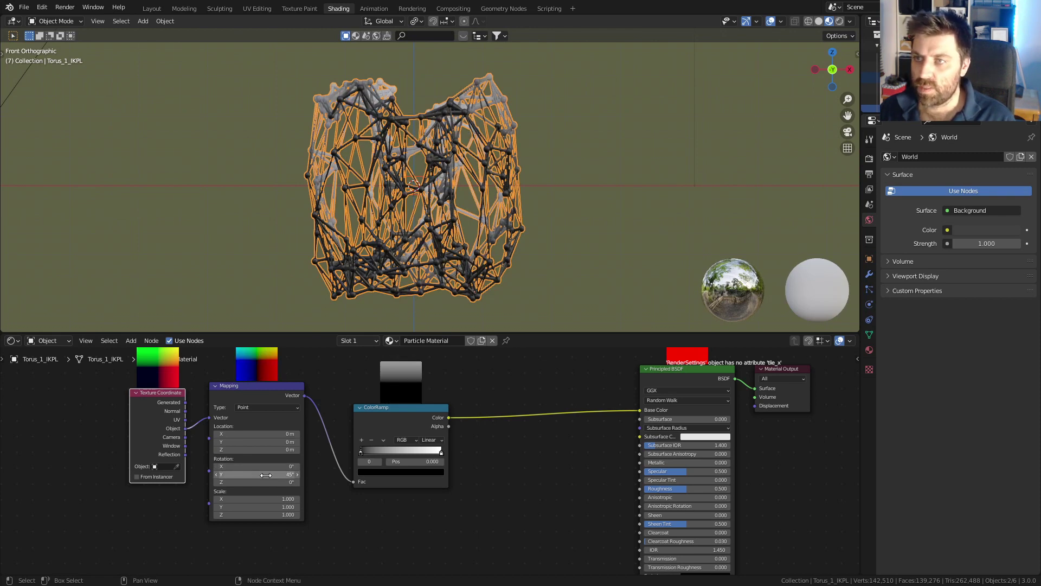
pyautogui.click(278, 466)
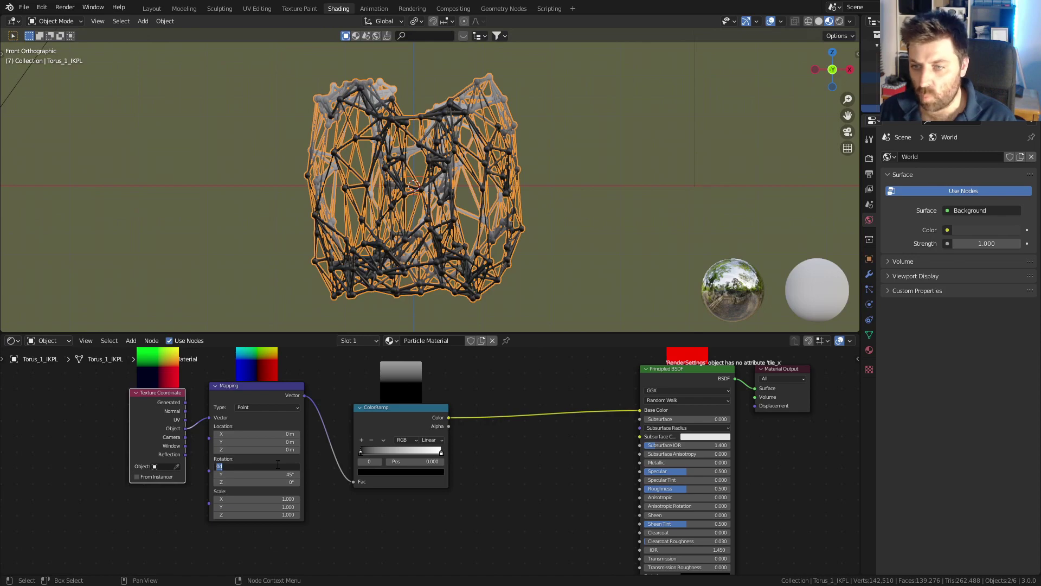
pyautogui.write('45')
pyautogui.press('Return')
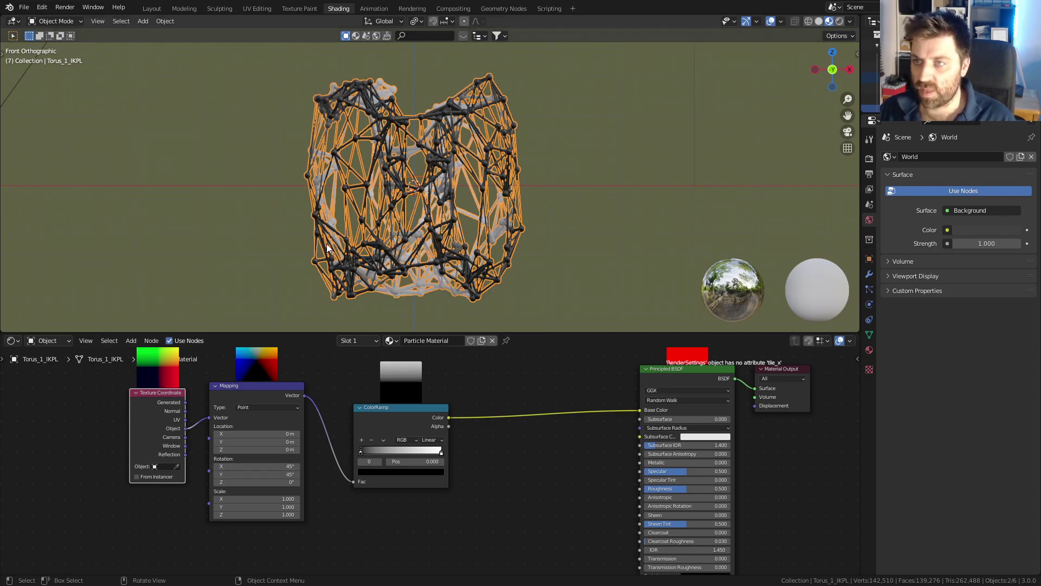
pyautogui.moveTo(401, 227); pyautogui.dragTo(428, 279, button='middle')
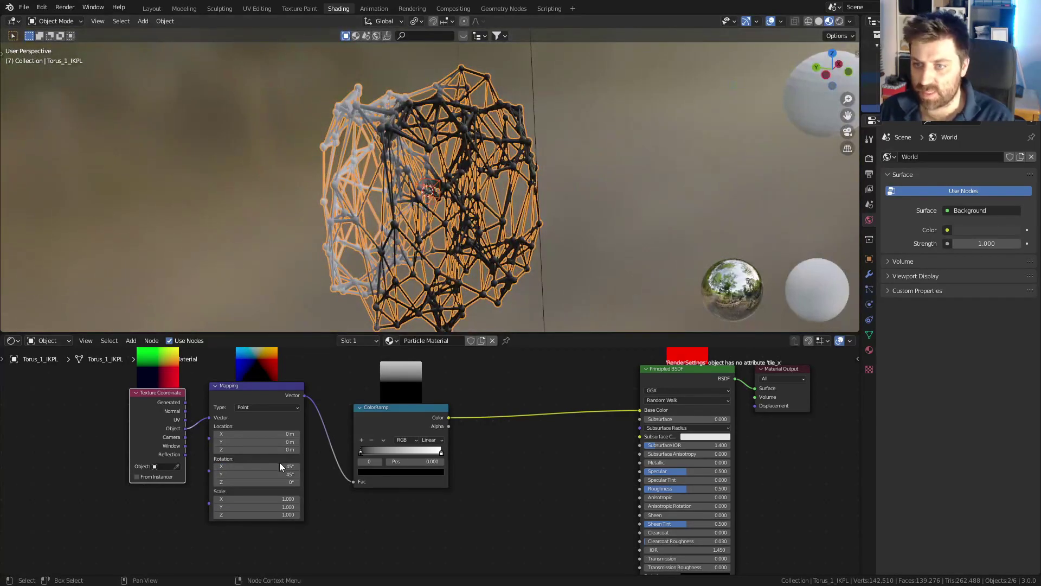
# Reset the Mapping node's X rotation to 0° and set its Z rotation to 45°.
pyautogui.click(278, 465)
pyautogui.write('0')
pyautogui.press('Return')
pyautogui.hotkey('ctrl', 'v')
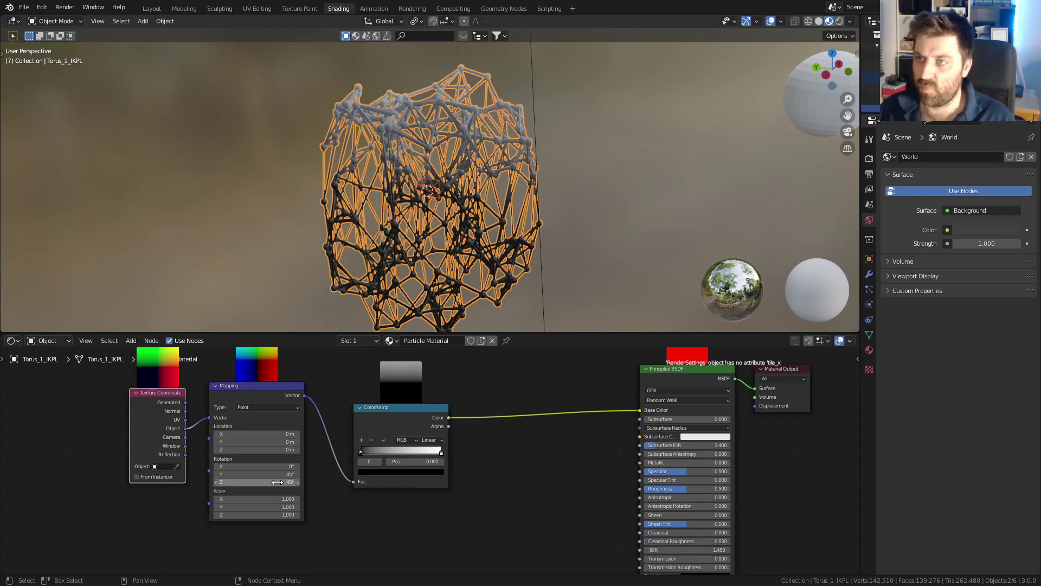
pyautogui.moveTo(396, 217); pyautogui.dragTo(366, 181, button='middle')
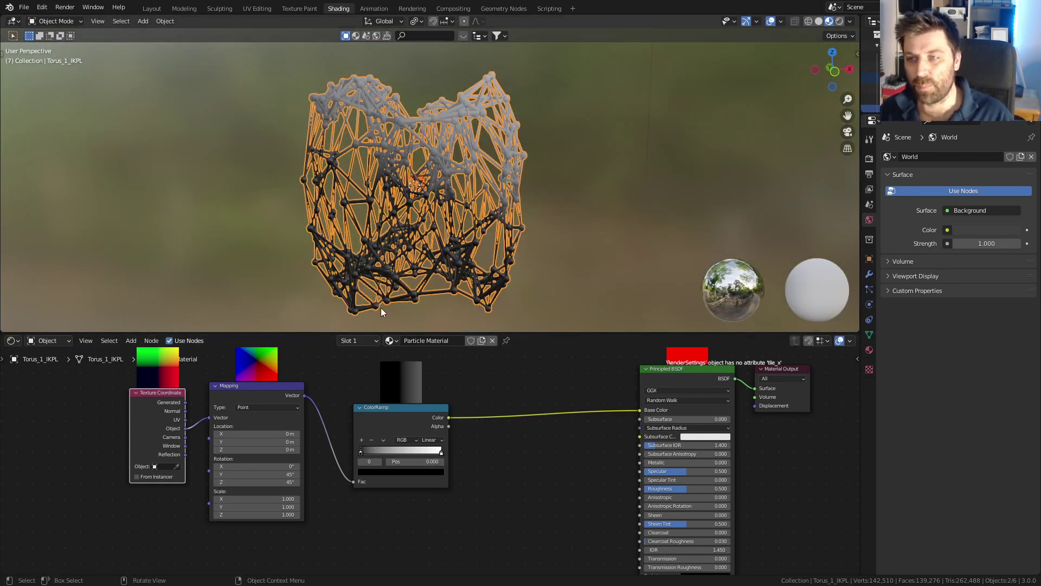
# Change the ColorRamp's first stop from black to a bright light blue.
pyautogui.press('KP_3')
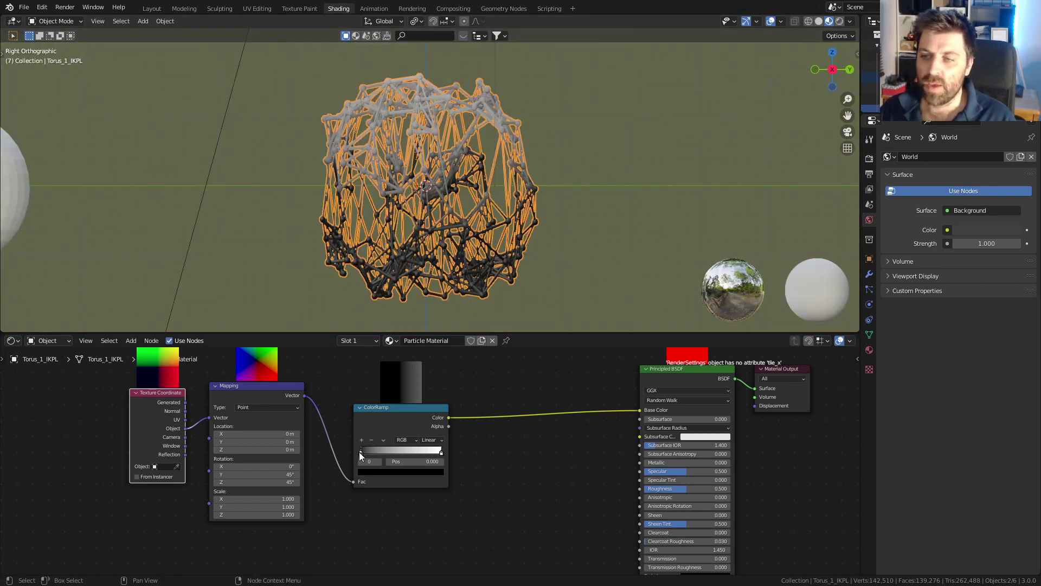
pyautogui.click(372, 472)
pyautogui.moveTo(424, 387); pyautogui.dragTo(400, 363)
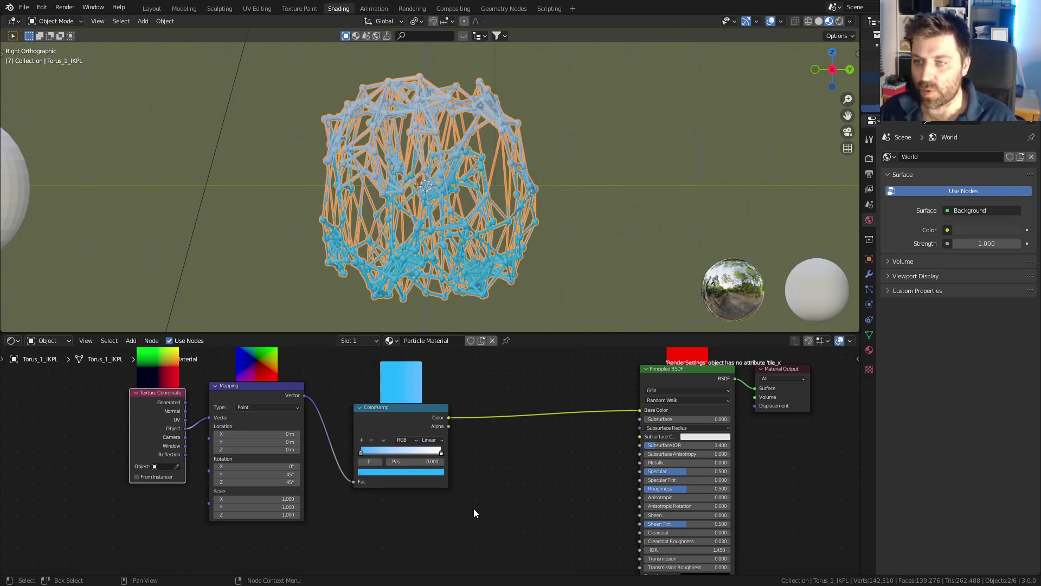
# Change the ColorRamp's last stop, at position 1.000, to orange.
pyautogui.click(441, 453)
pyautogui.click(393, 471)
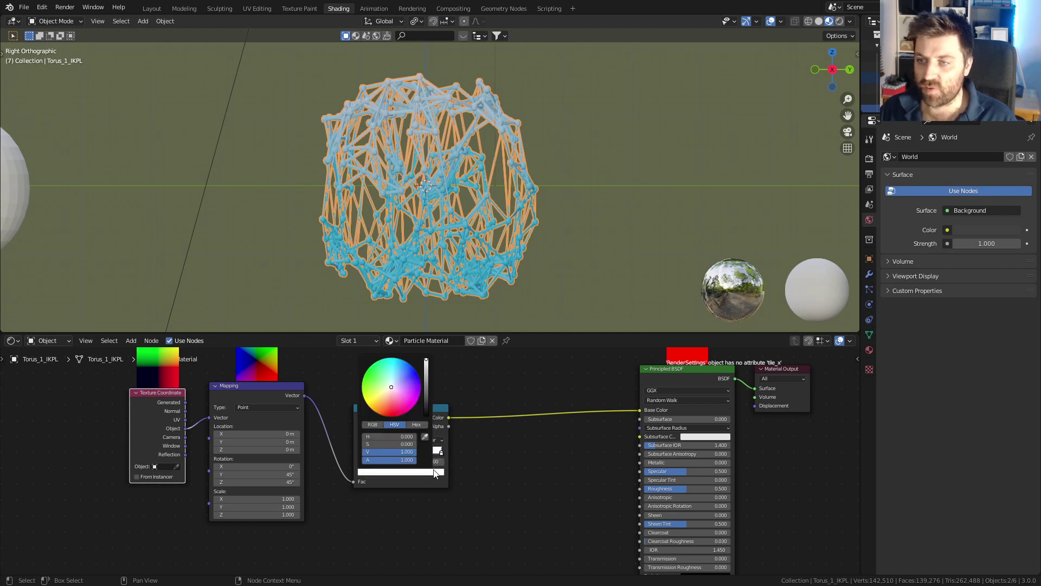
pyautogui.moveTo(390, 389); pyautogui.dragTo(365, 401)
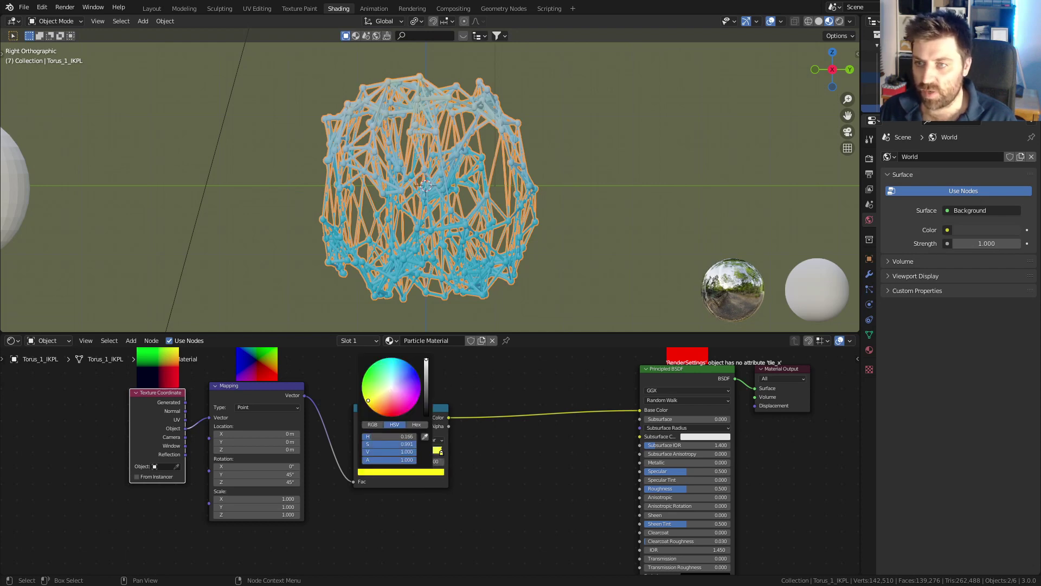
pyautogui.moveTo(368, 400); pyautogui.dragTo(377, 412)
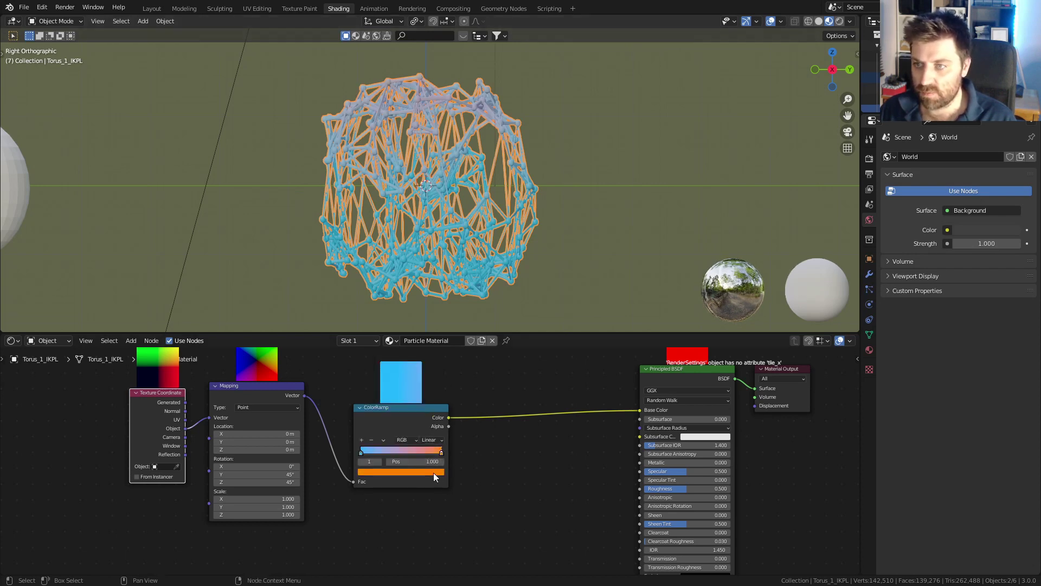
# Move the ColorRamp's two stops inward, placing the blue stop at position 0.136.
pyautogui.moveTo(401, 407); pyautogui.dragTo(406, 407)
pyautogui.moveTo(361, 453); pyautogui.dragTo(371, 452)
pyautogui.moveTo(477, 238); pyautogui.dragTo(451, 171, button='middle')
pyautogui.scroll(2, 451, 172)
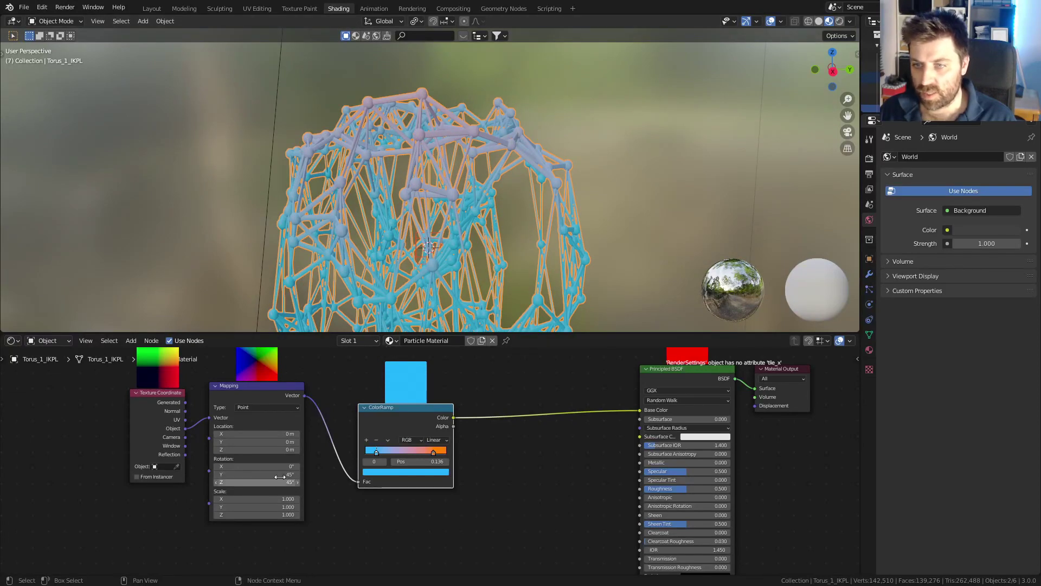
# Set the Mapping node's Z location to 0.6 m and its Z scale to 0.480.
pyautogui.moveTo(257, 449); pyautogui.dragTo(274, 450)
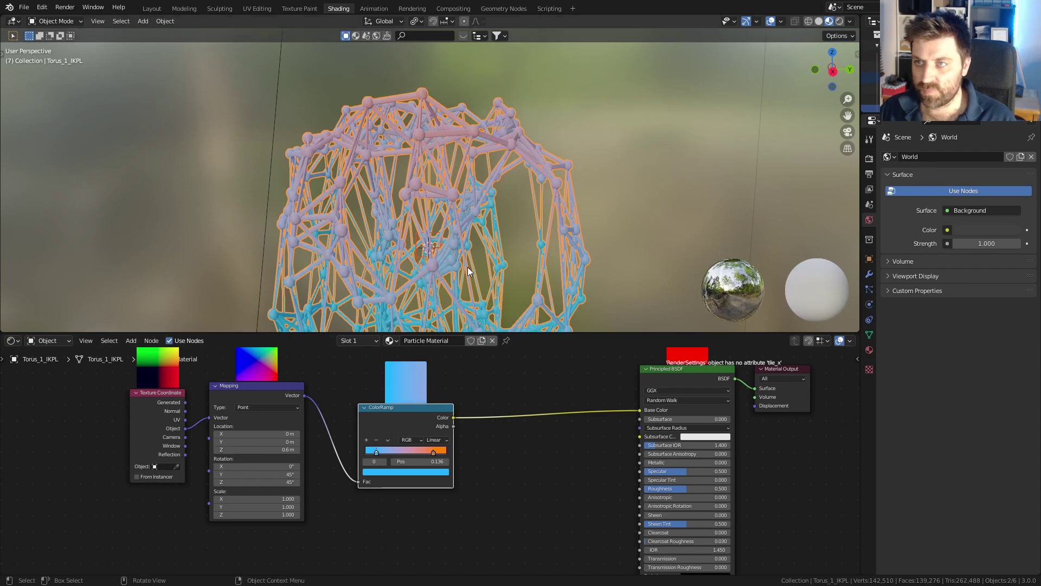
pyautogui.moveTo(467, 267); pyautogui.dragTo(447, 180, button='middle')
pyautogui.moveTo(262, 514)
pyautogui.mouseDown()
pyautogui.moveTo(222, 514)
pyautogui.moveTo(259, 514)
pyautogui.mouseUp()
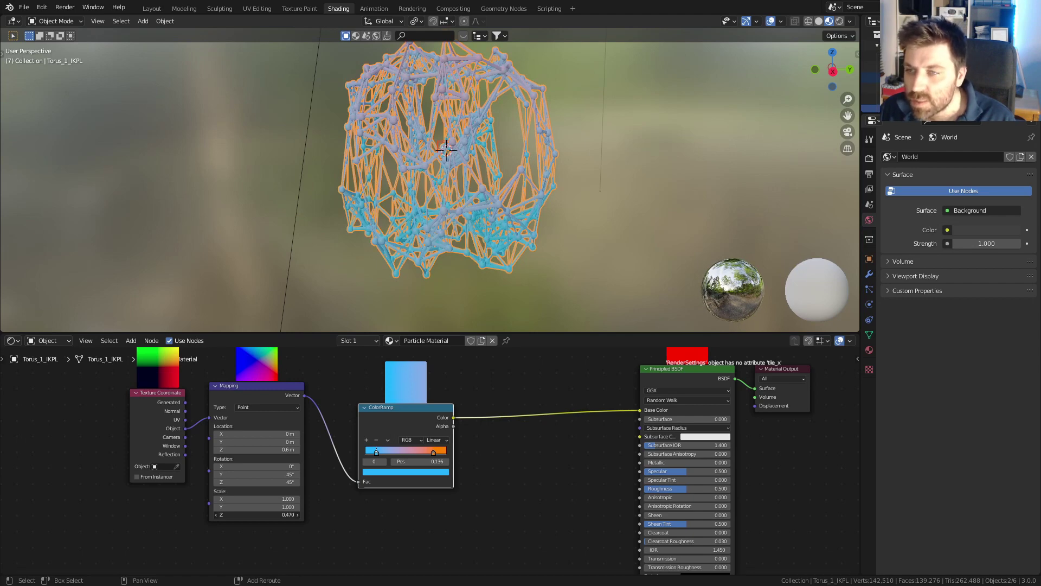
# Switch the viewport to rendered shading and connect the ColorRamp's Color output to the Principled BSDF's Emission input.
pyautogui.click(839, 21)
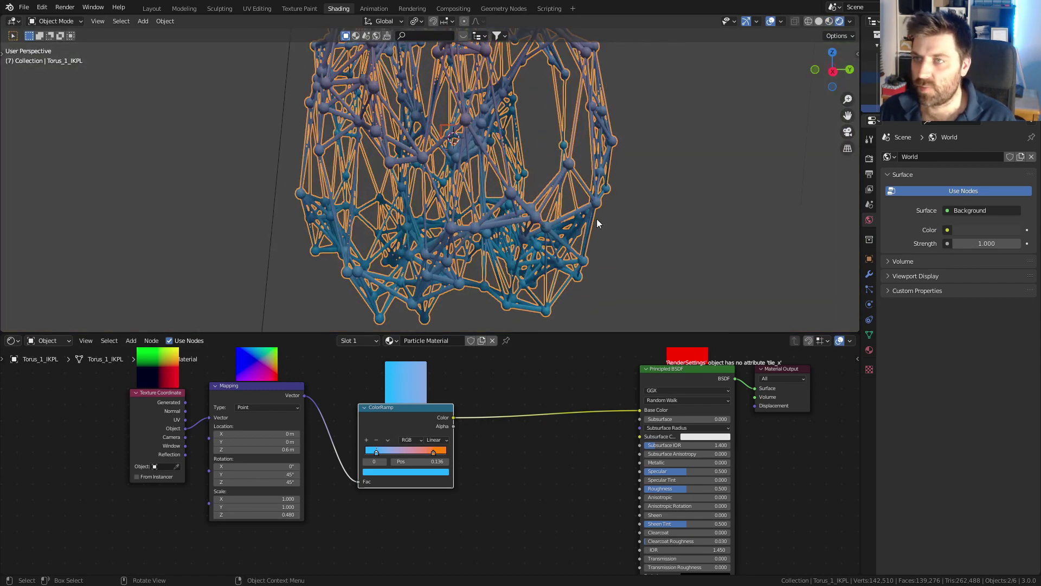
pyautogui.click(613, 288)
pyautogui.scroll(-3, 461, 428)
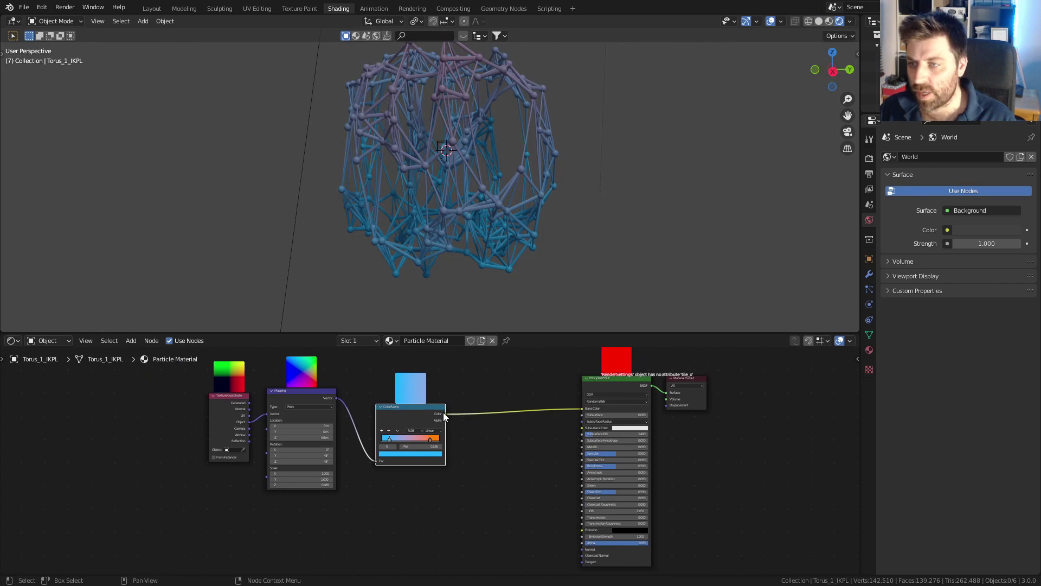
pyautogui.moveTo(466, 420); pyautogui.dragTo(580, 530)
# Bring the ColorRamp's orange and blue stops closer together, with the blue stop at position 0.241.
pyautogui.scroll(3, 536, 226)
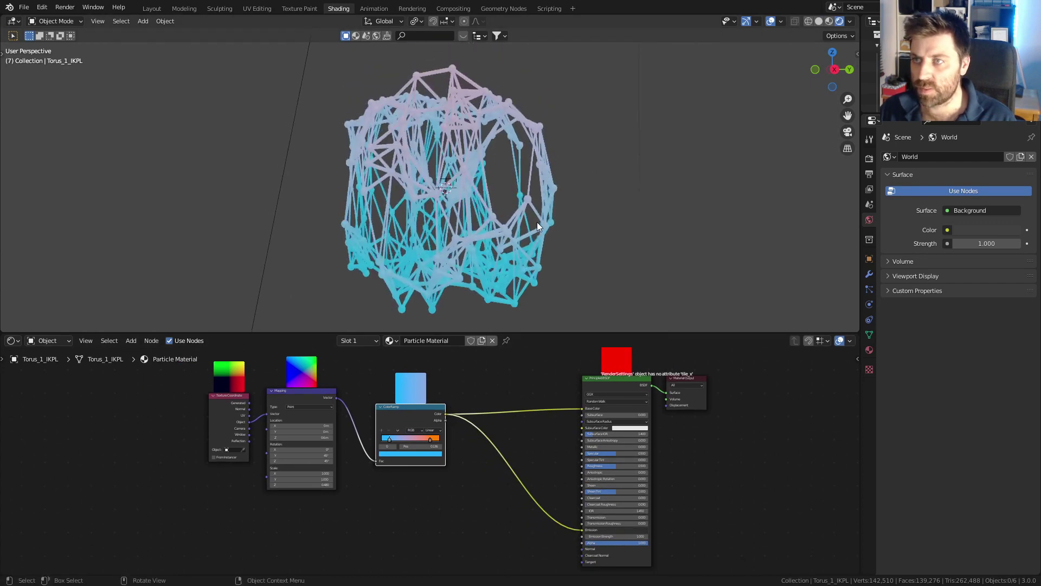
pyautogui.scroll(2, 439, 477)
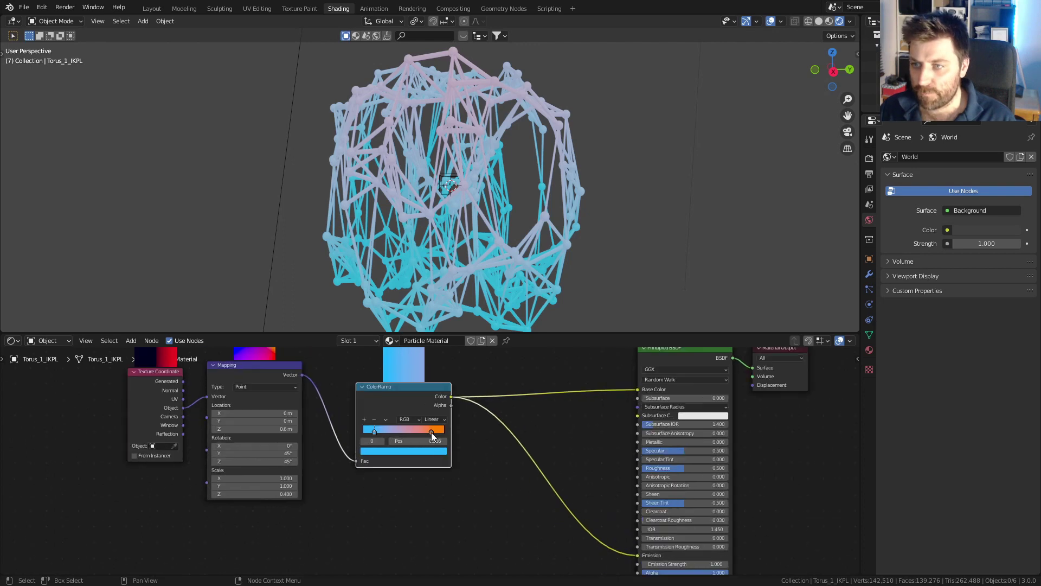
pyautogui.moveTo(431, 431); pyautogui.dragTo(383, 431)
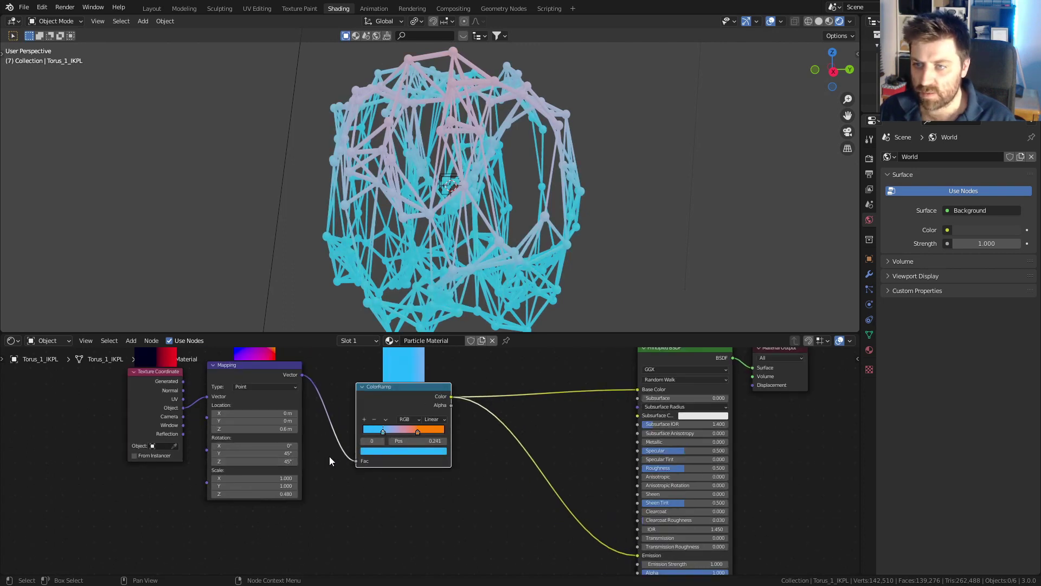
# Set the Mapping node's Z scale to 2.380 and Z location to 1.2 m, and check the gradient through the camera.
pyautogui.moveTo(286, 493); pyautogui.dragTo(325, 493)
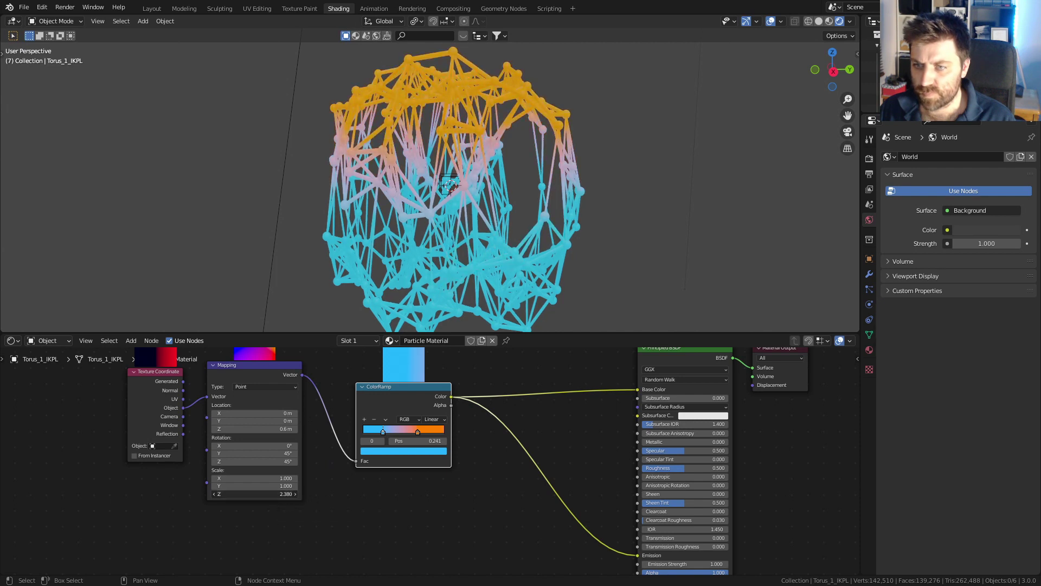
pyautogui.moveTo(255, 428); pyautogui.dragTo(282, 428)
pyautogui.press('KP_0')
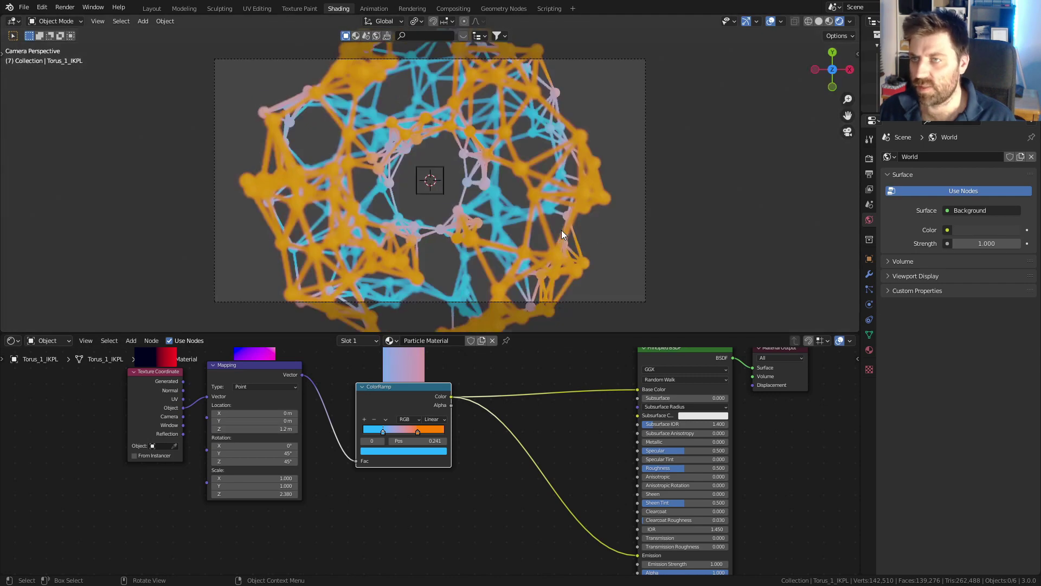
pyautogui.scroll(2, 692, 236)
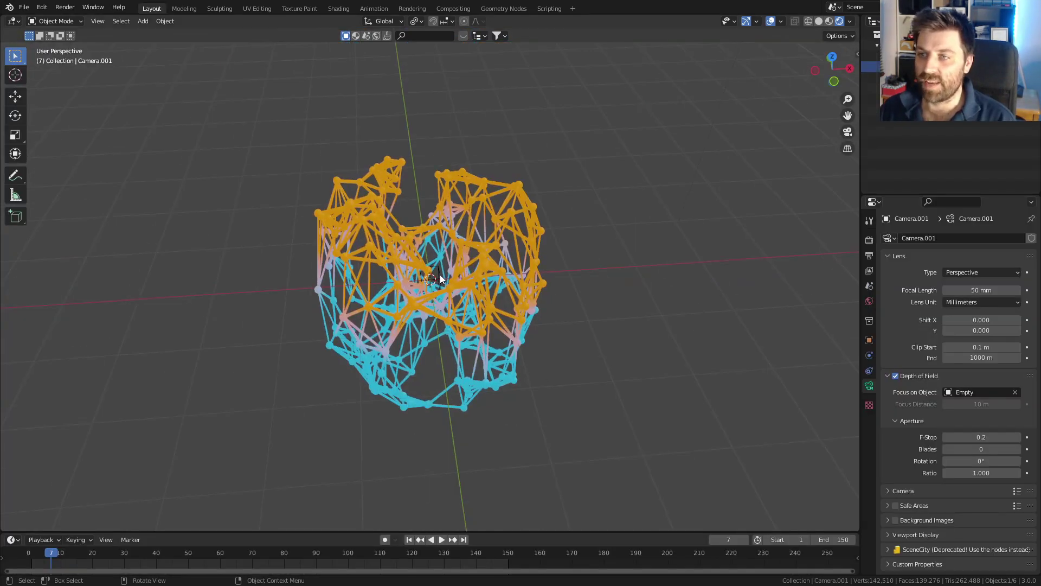
# Parent the camera above the network to the Empty at its centre, using the Object option.
pyautogui.scroll(-3, 514, 200)
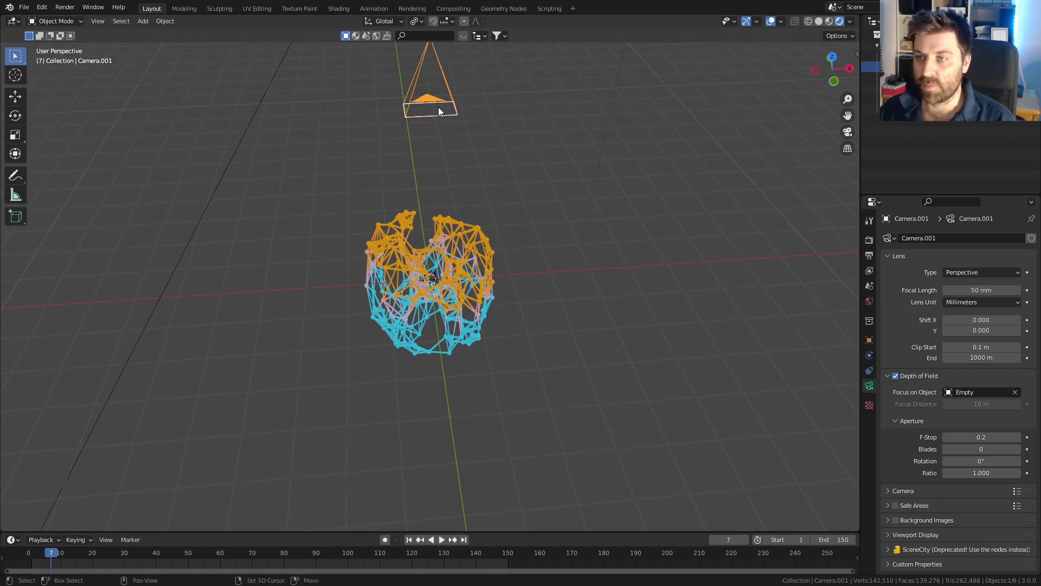
pyautogui.moveTo(438, 106); pyautogui.dragTo(455, 244, button='middle')
pyautogui.scroll(4, 446, 284)
pyautogui.keyDown('shift'); pyautogui.click(442, 284); pyautogui.keyUp('shift')
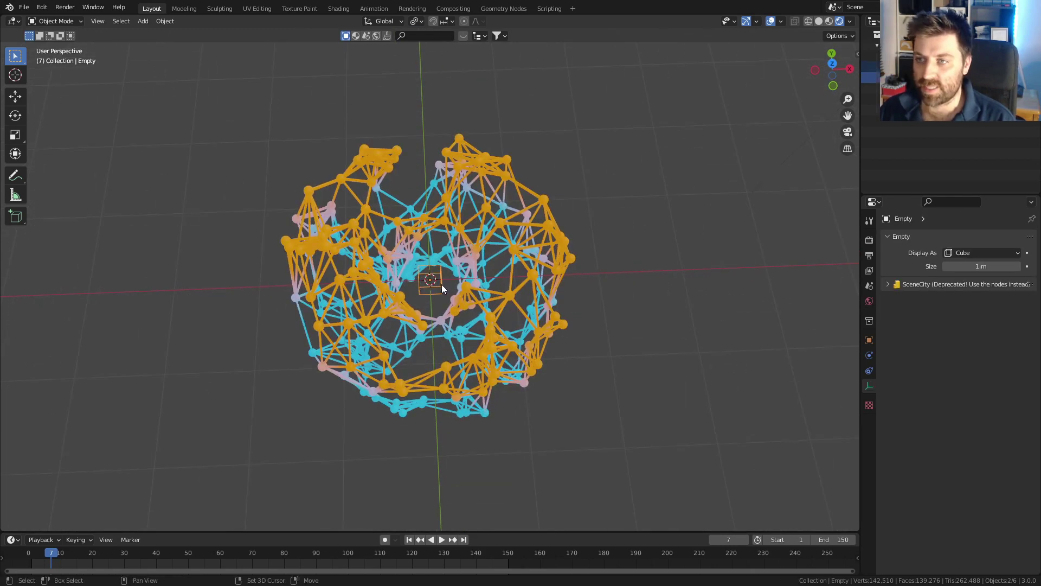
pyautogui.hotkey('ctrl', 'p')
pyautogui.click(442, 284)
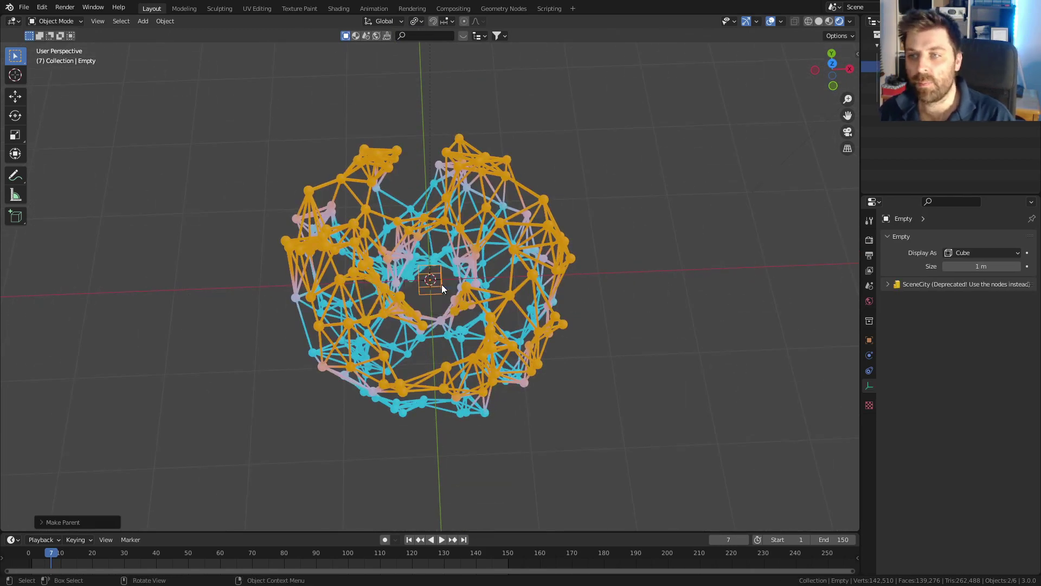
pyautogui.moveTo(442, 284); pyautogui.dragTo(435, 183, button='middle')
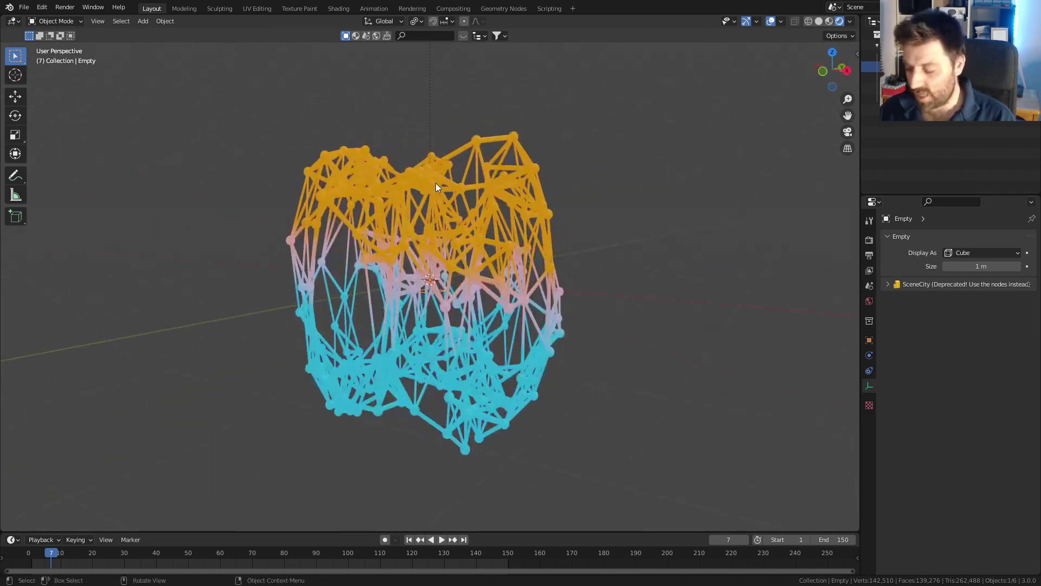
pyautogui.press('KP_3')
pyautogui.scroll(-3, 435, 184)
pyautogui.press('r')
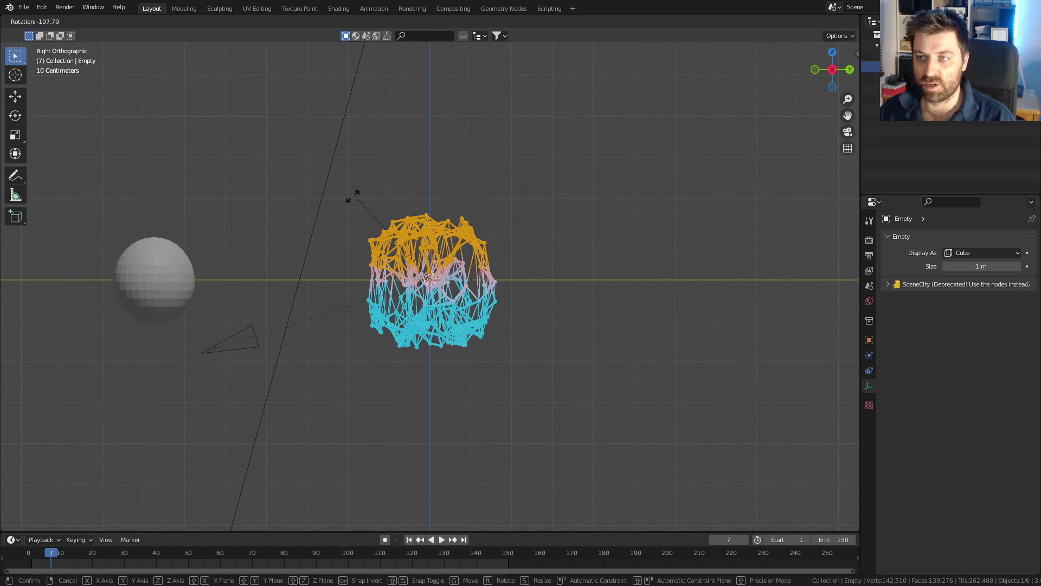
pyautogui.press('Escape')
# In top view, insert a Location & Rotation keyframe for the Empty at frame 1.
pyautogui.press('KP_7')
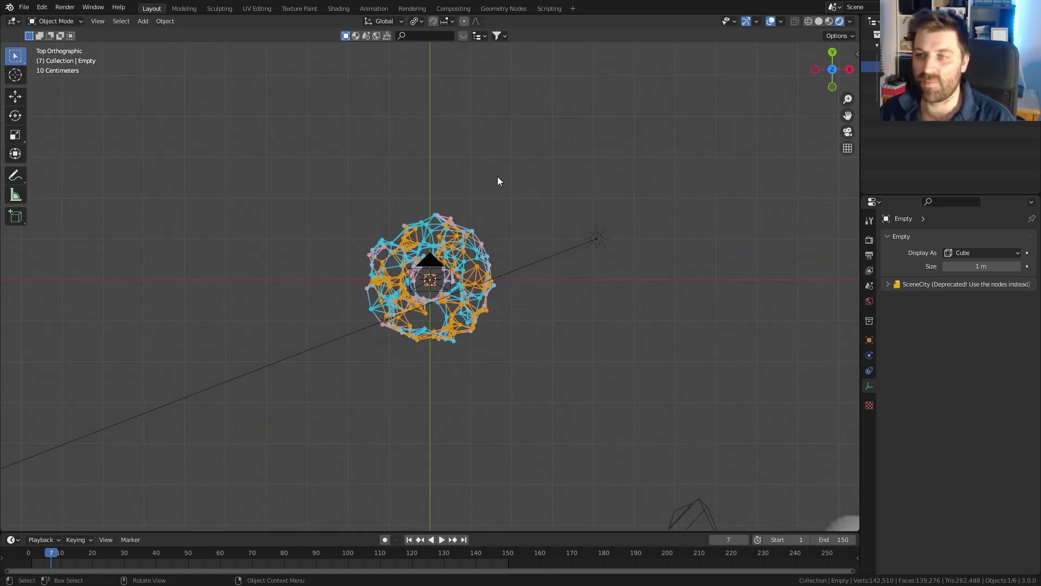
pyautogui.moveTo(53, 559); pyautogui.dragTo(31, 560)
pyautogui.press('i')
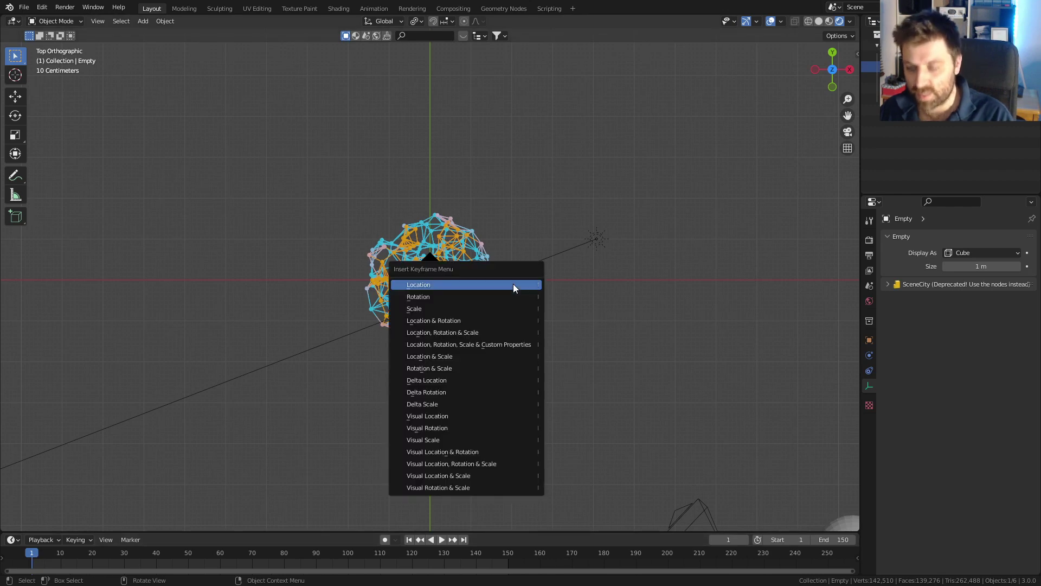
pyautogui.click(515, 320)
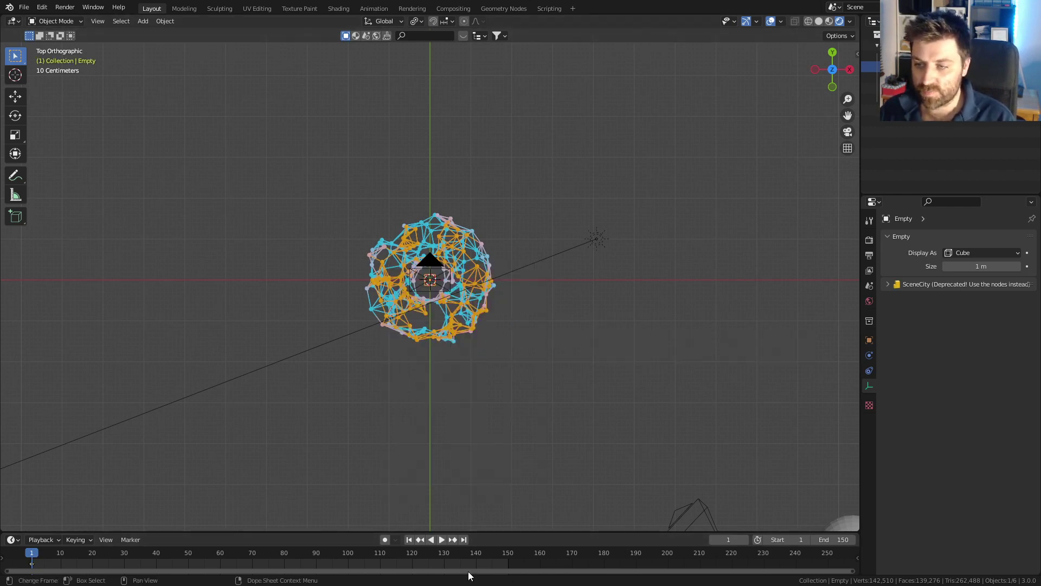
# Set the animation's end frame to 400.
pyautogui.keyDown('ctrl'); pyautogui.hscroll(5, 832, 559); pyautogui.keyUp('ctrl')
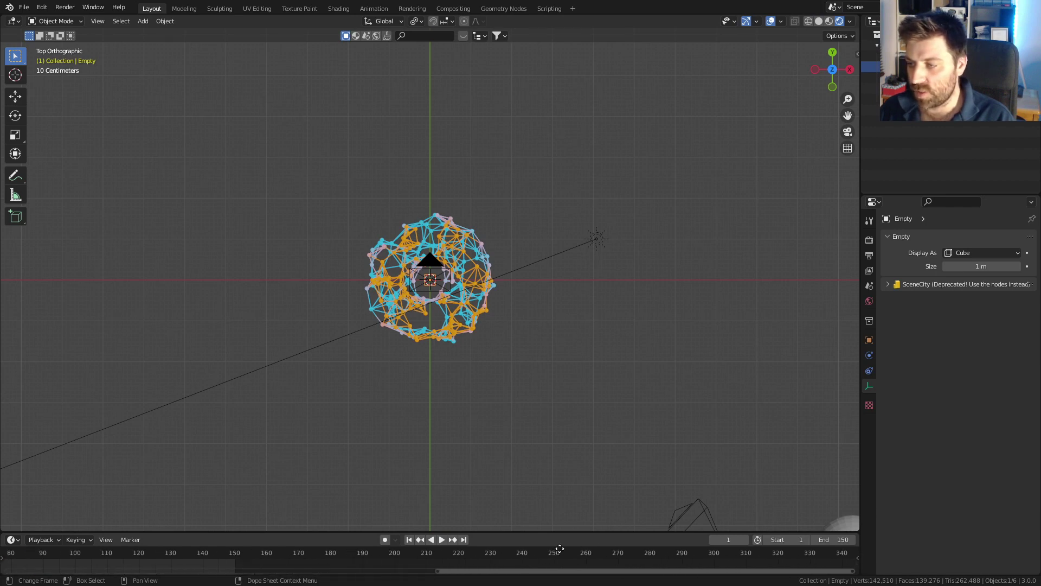
pyautogui.keyDown('ctrl'); pyautogui.hscroll(2, 826, 559); pyautogui.keyUp('ctrl')
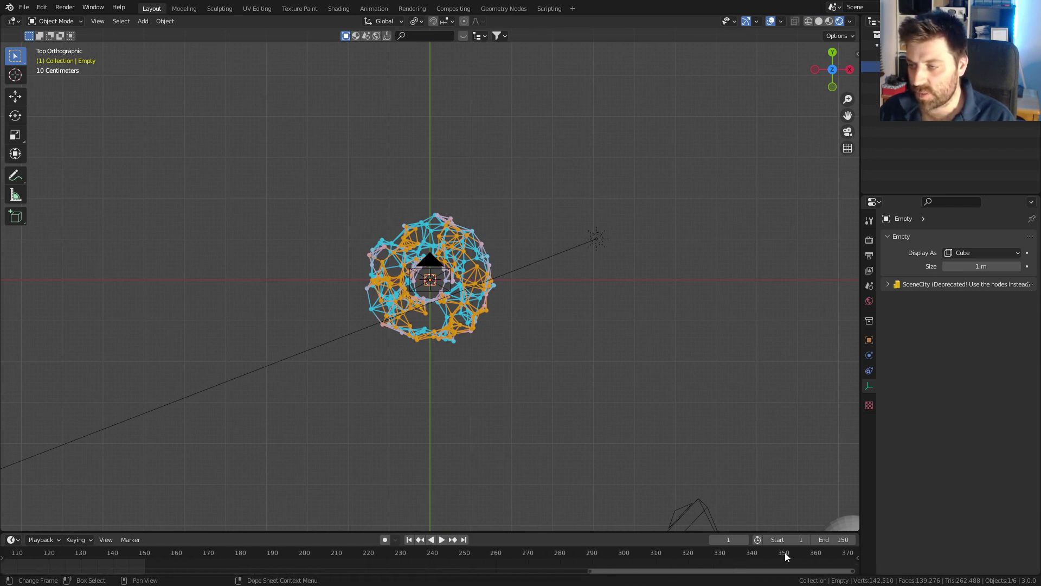
pyautogui.doubleClick(833, 538)
pyautogui.write('400')
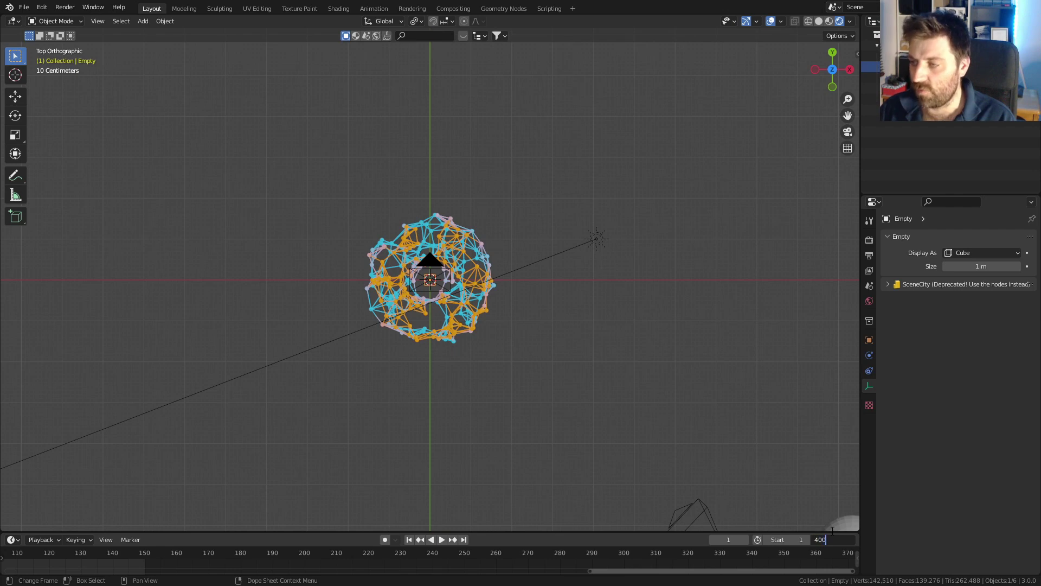
pyautogui.press('Return')
pyautogui.scroll(-2, 820, 554)
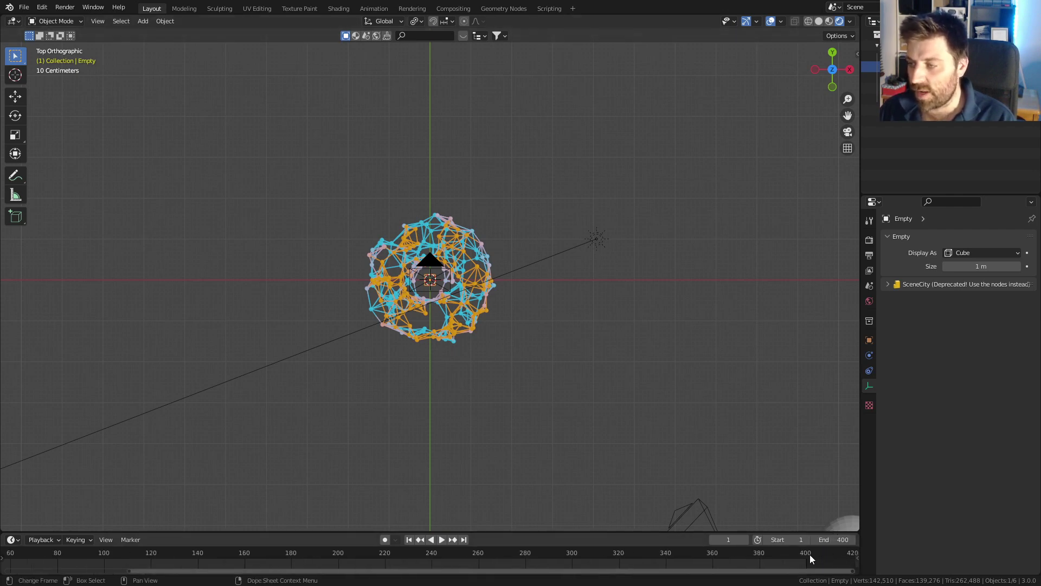
# At frame 400, rotate the Empty 360° about the Z axis and insert a Rotation keyframe.
pyautogui.click(806, 554)
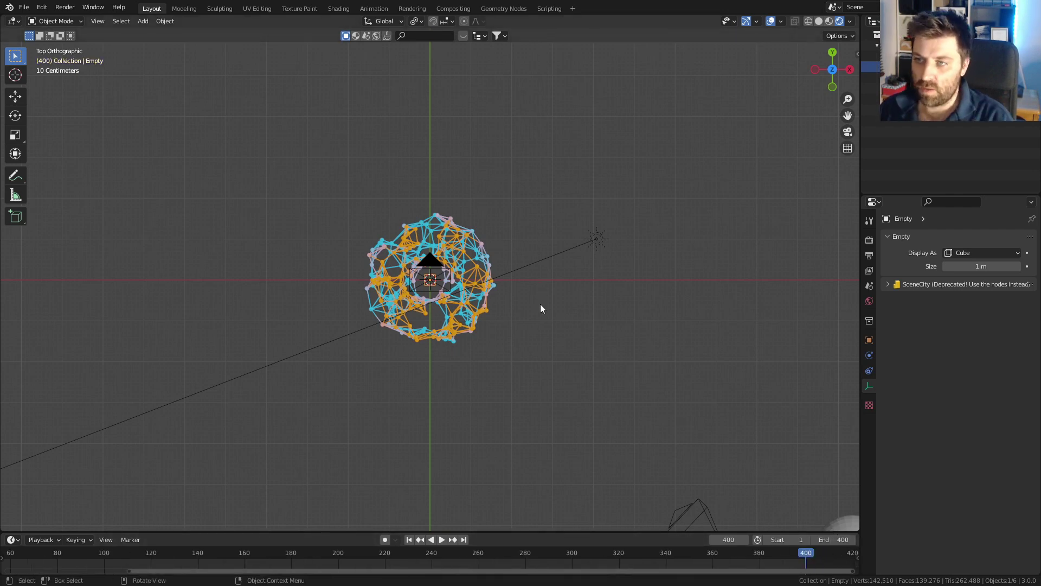
pyautogui.press('r')
pyautogui.press('z')
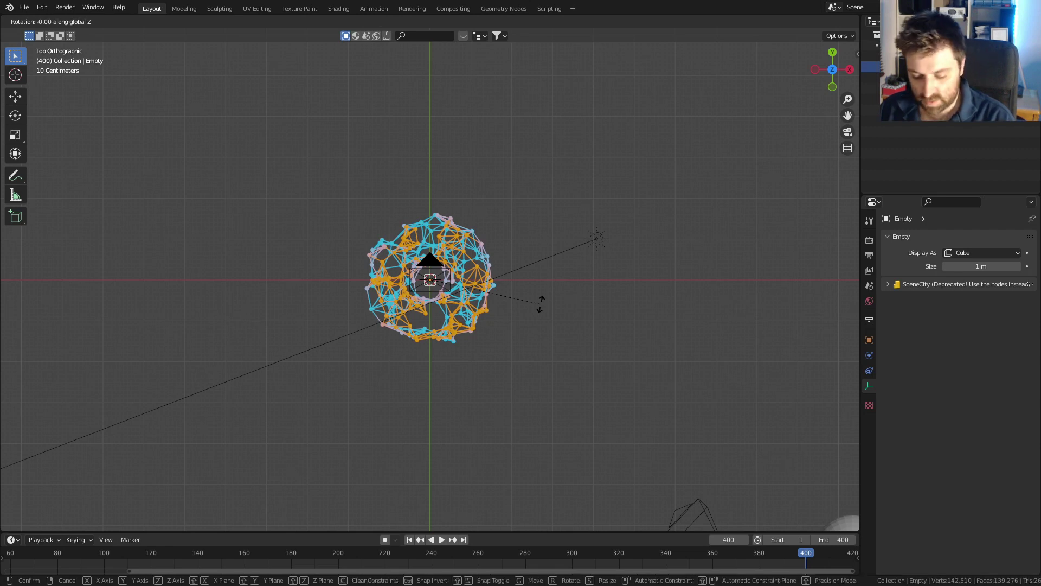
pyautogui.write('360')
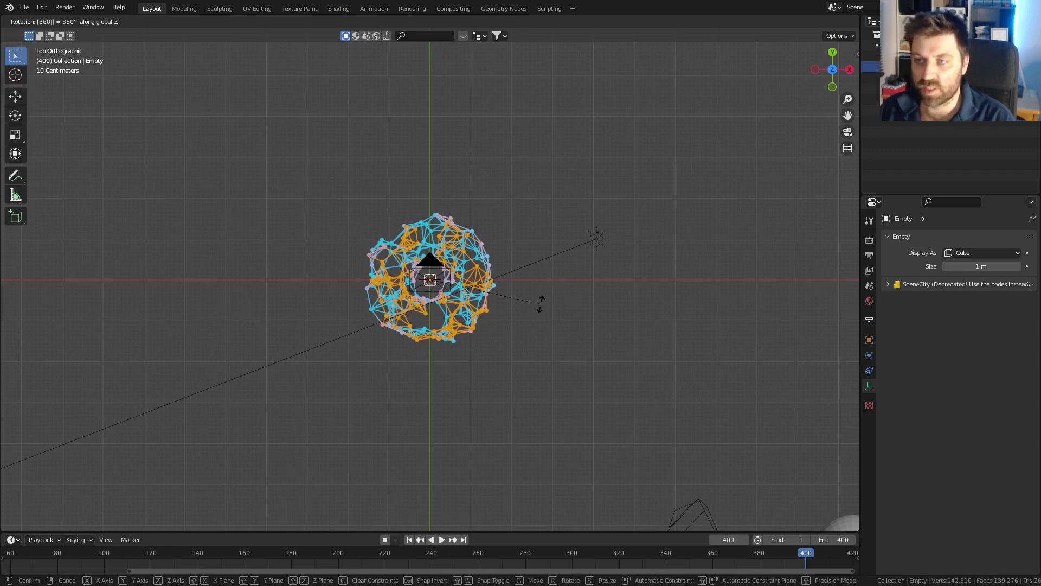
pyautogui.press('Return')
pyautogui.press('i')
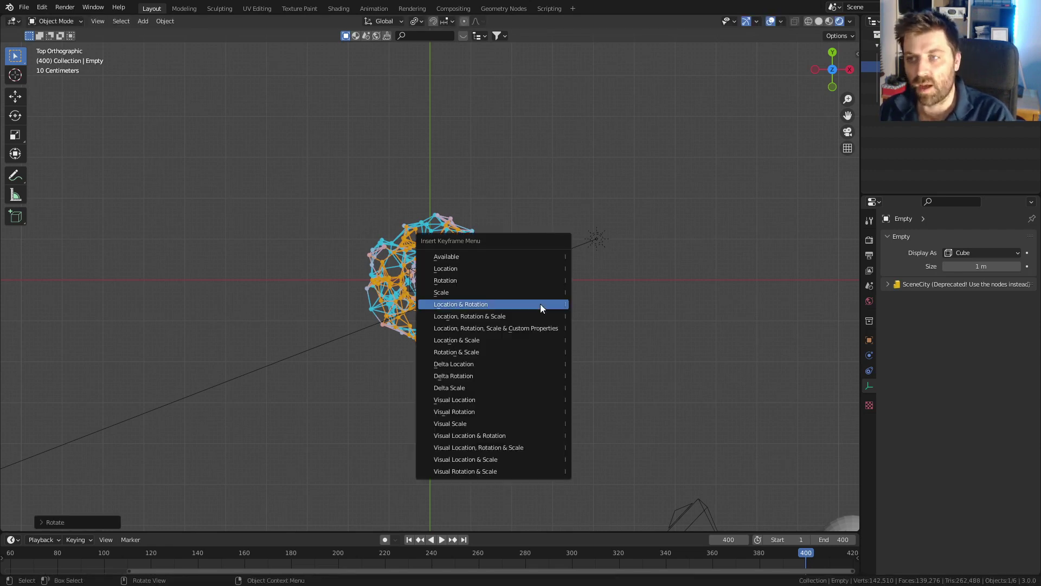
pyautogui.click(542, 282)
# Play the animation through the camera and set the Empty's keyframe interpolation to Linear.
pyautogui.moveTo(529, 448); pyautogui.dragTo(528, 408, button='middle')
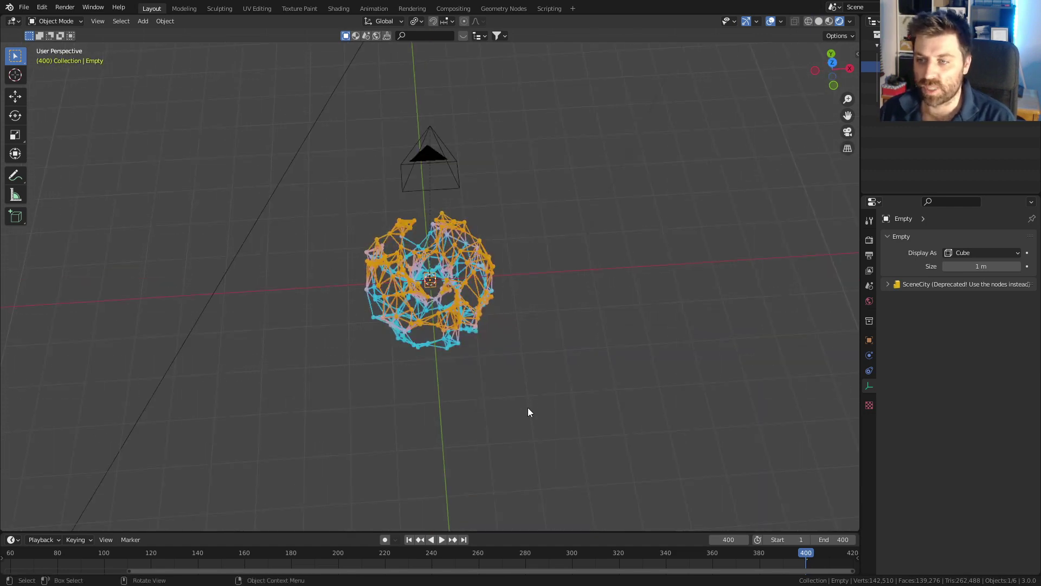
pyautogui.scroll(-4, 113, 552)
pyautogui.press('space')
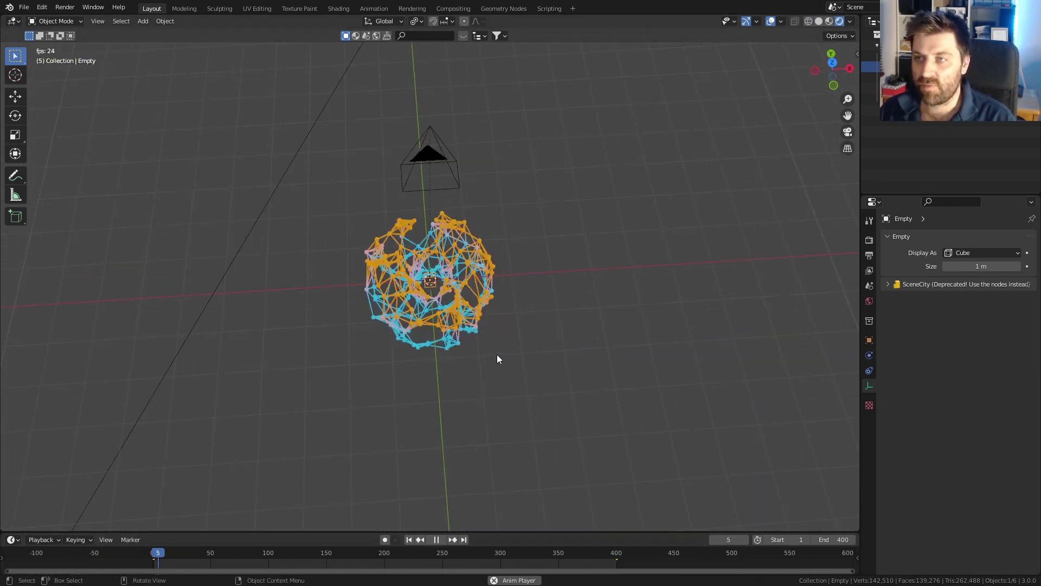
pyautogui.press('KP_0')
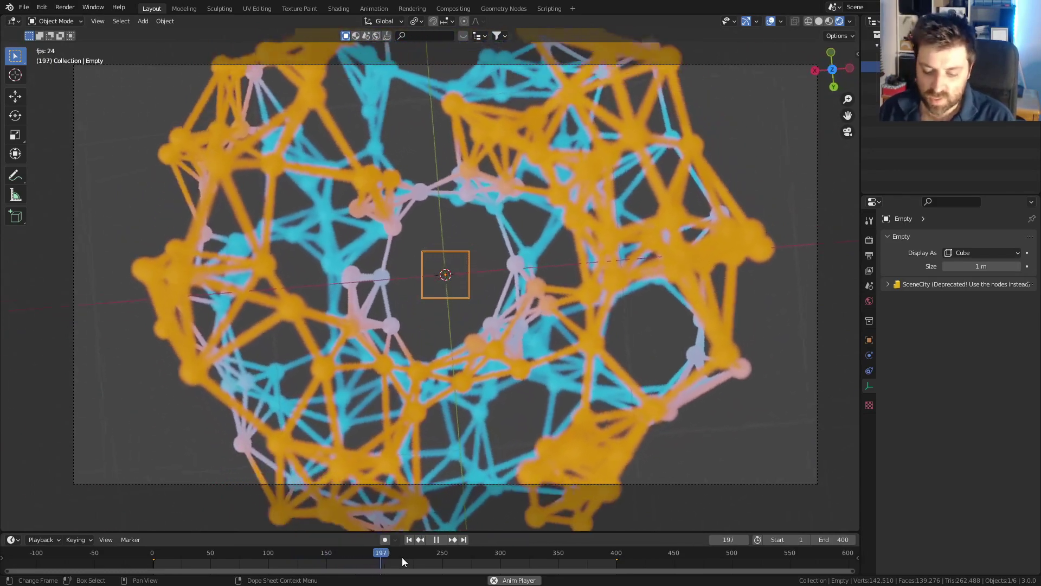
pyautogui.press('t')
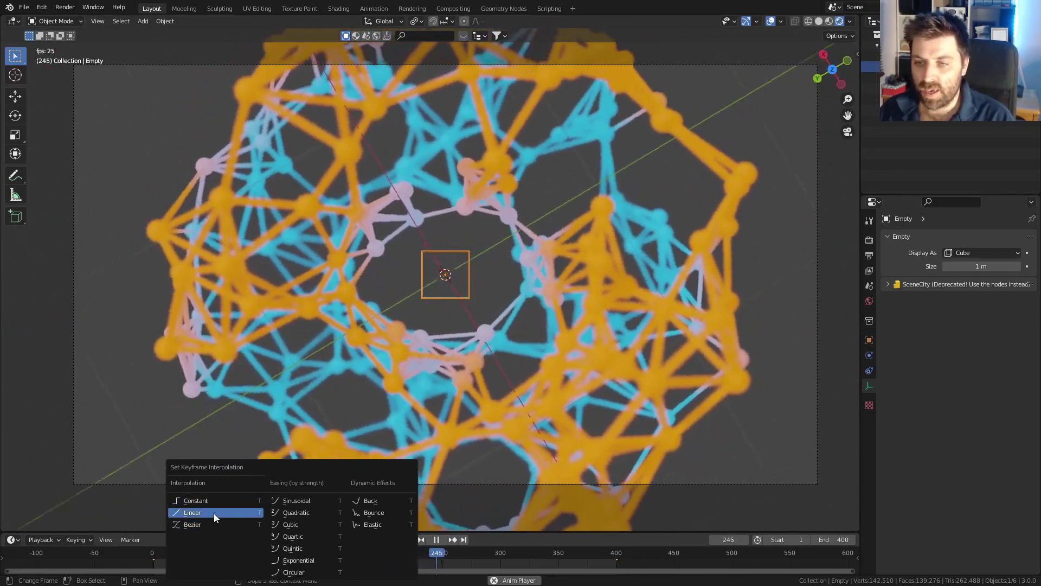
pyautogui.click(214, 513)
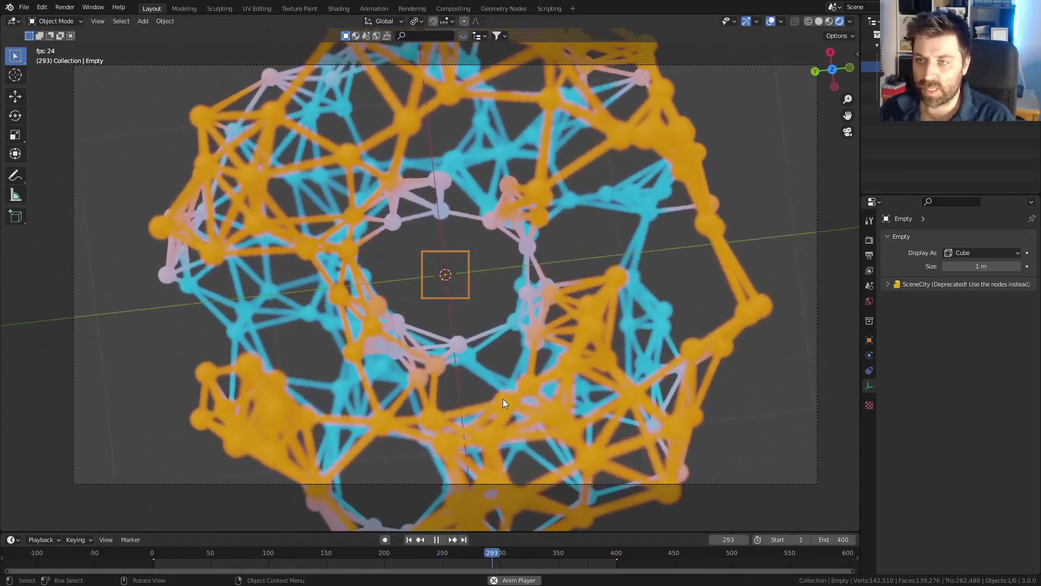
# At frame 200, rotate the Empty about 59° around its local X axis and insert a Rotation keyframe.
pyautogui.moveTo(330, 561); pyautogui.dragTo(383, 557)
pyautogui.press('space')
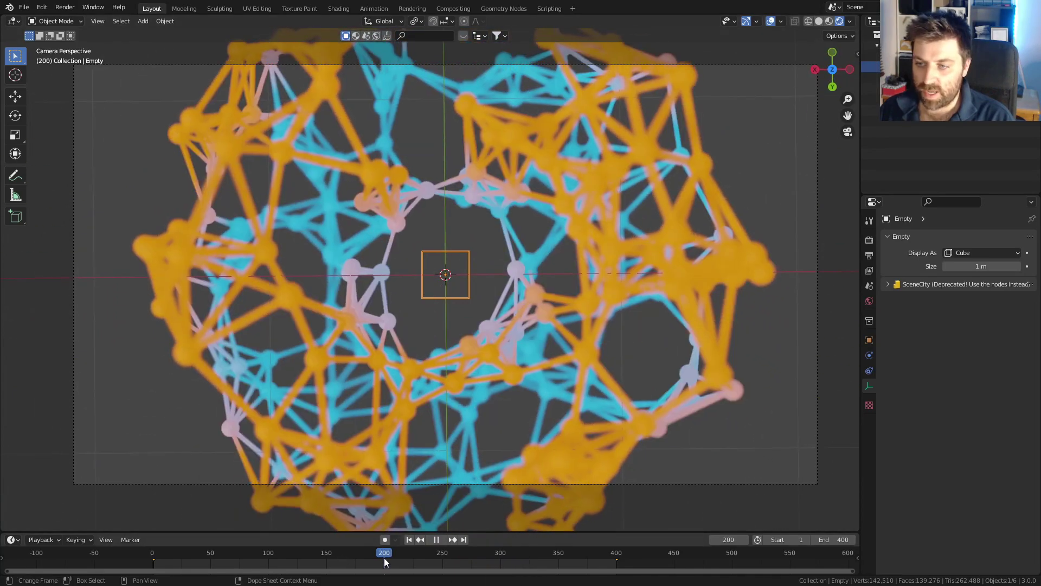
pyautogui.press('r')
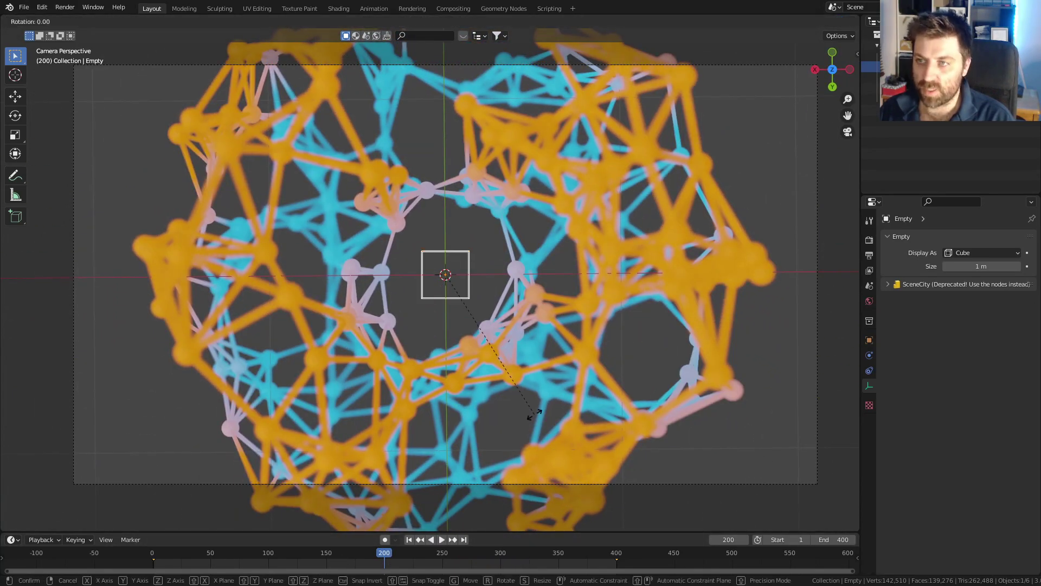
pyautogui.press('x')
pyautogui.press('x')
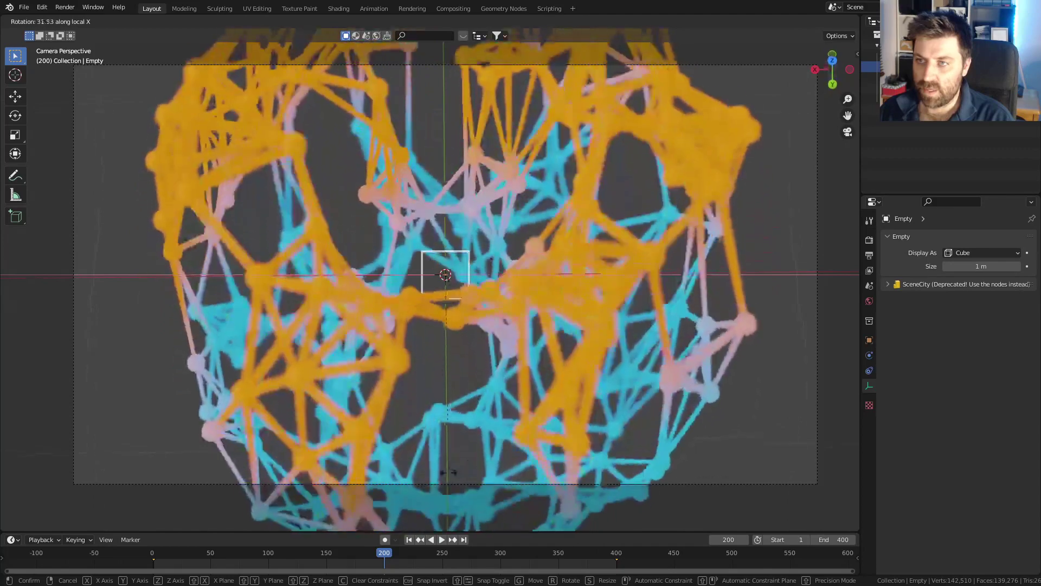
pyautogui.click(463, 453)
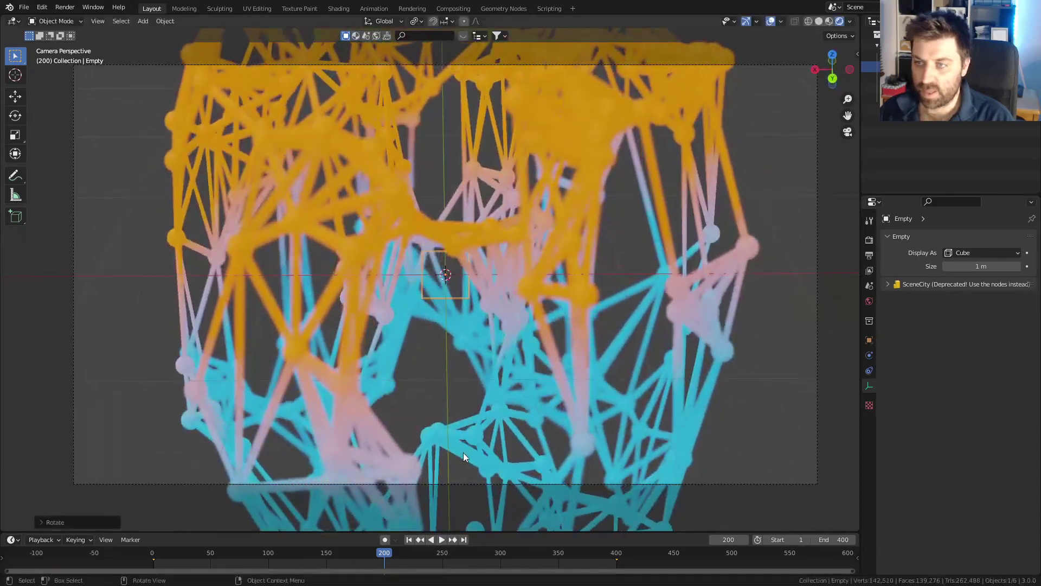
pyautogui.press('i')
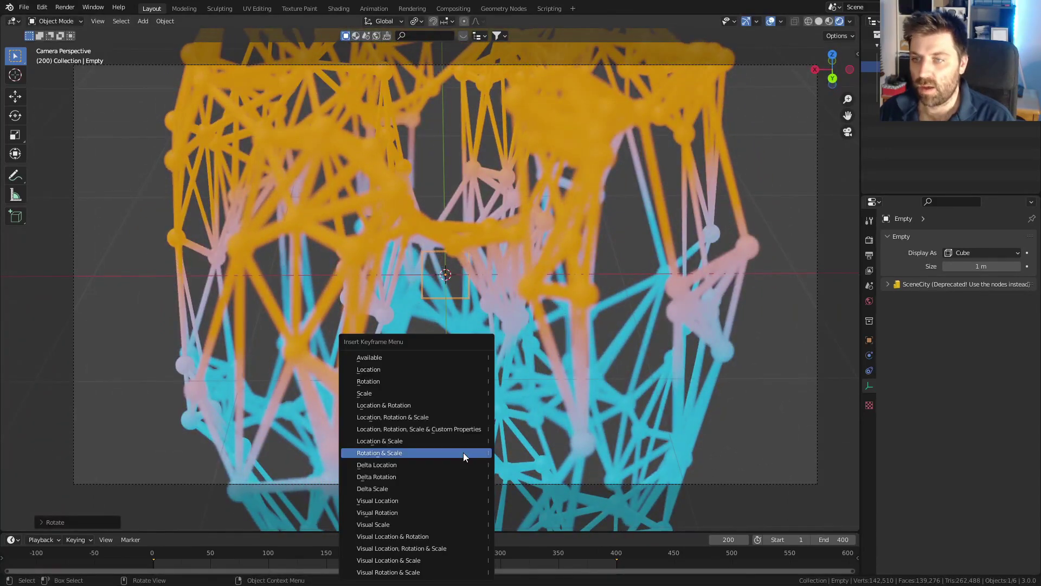
pyautogui.click(429, 380)
# Play the animation from the first frame to check the camera's tilting orbit around the network.
pyautogui.hotkey('shift', 'Left')
pyautogui.press('space')
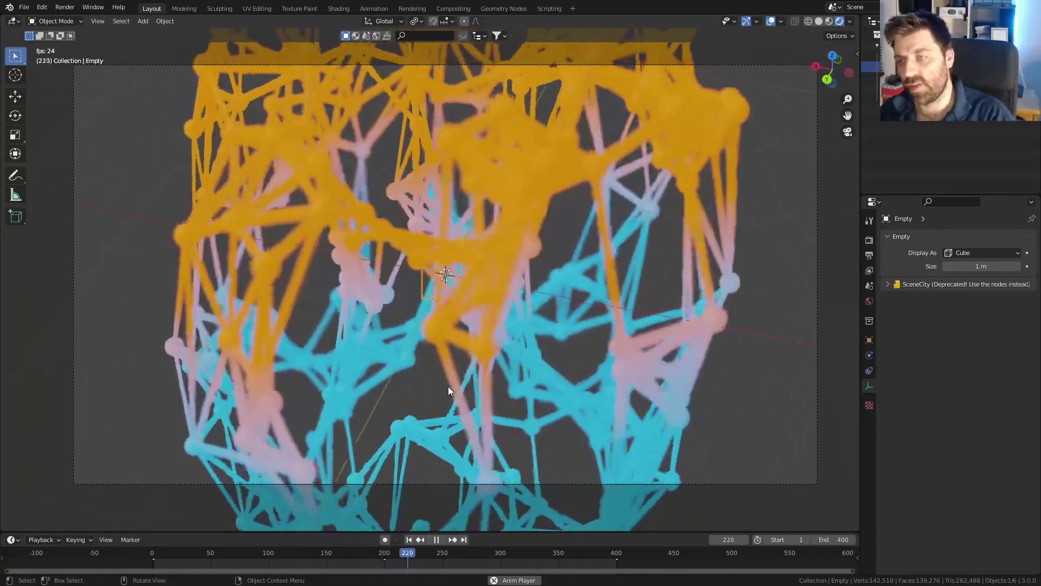
pyautogui.press('space')
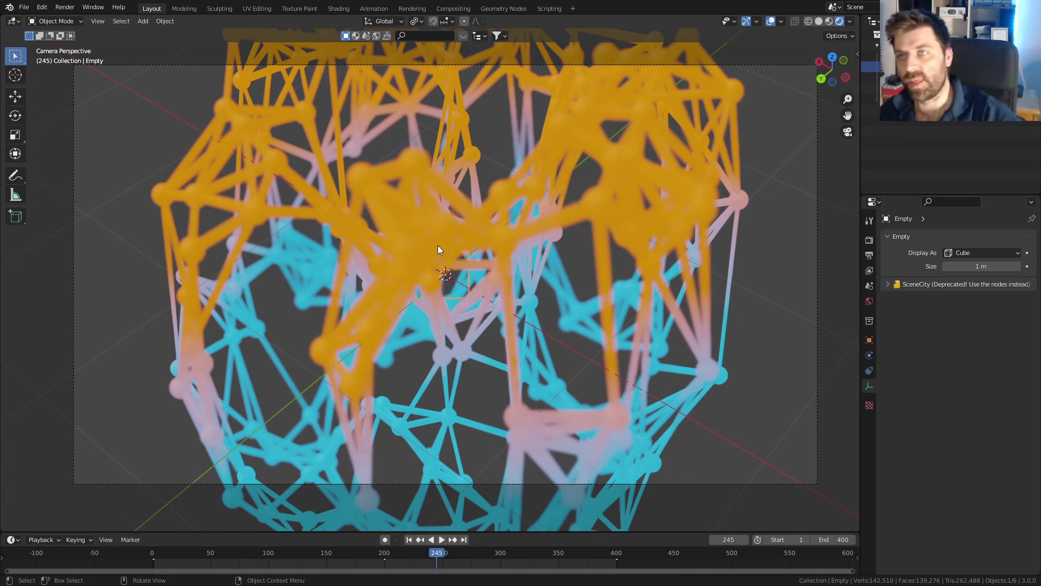
# Switch to the Animation workspace, show a Graph Editor in place of the camera viewport, and isolate the Empty's X Euler Rotation curve.
pyautogui.click(386, 9)
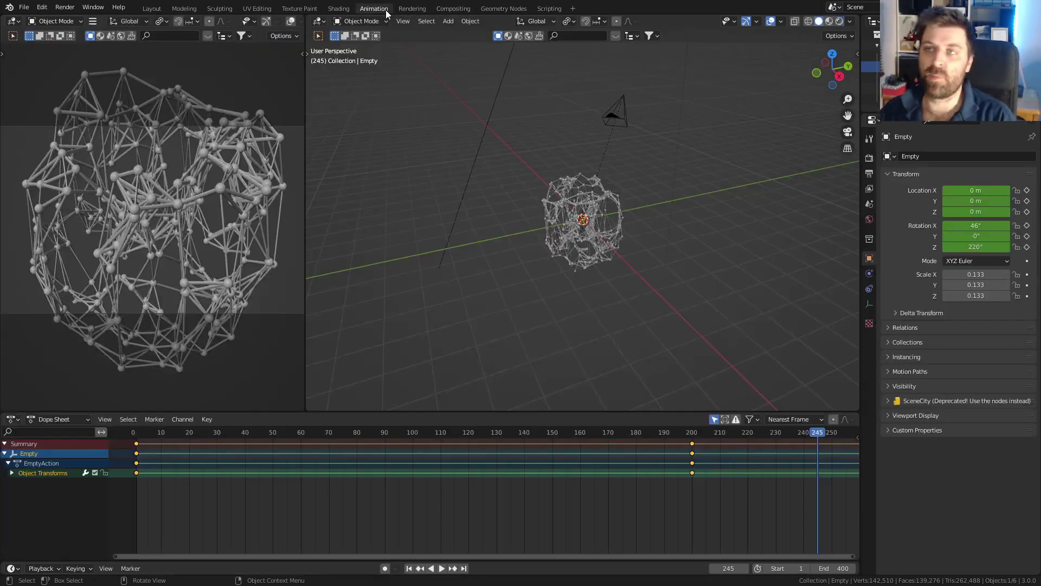
pyautogui.click(14, 23)
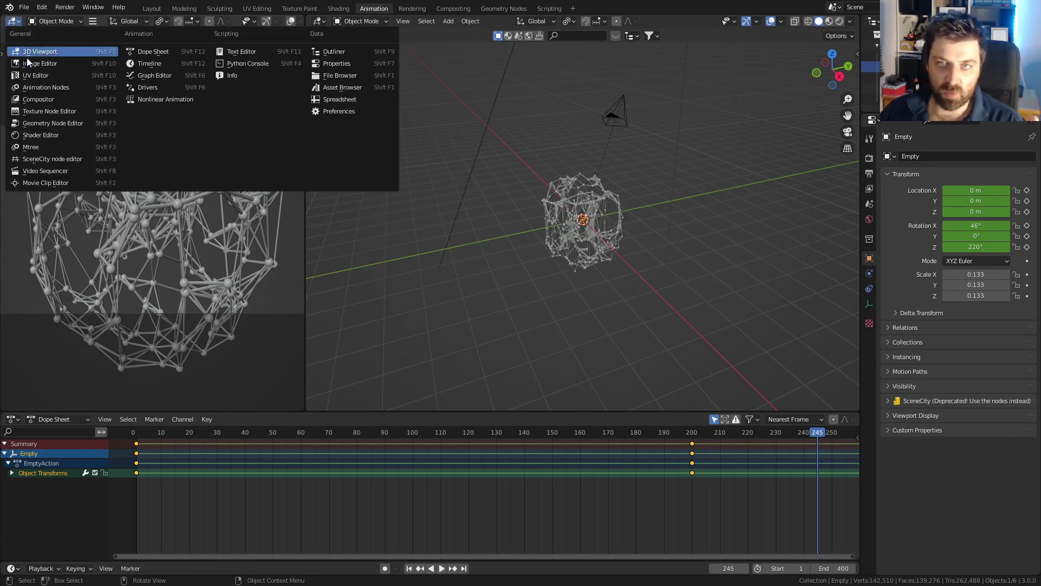
pyautogui.click(145, 78)
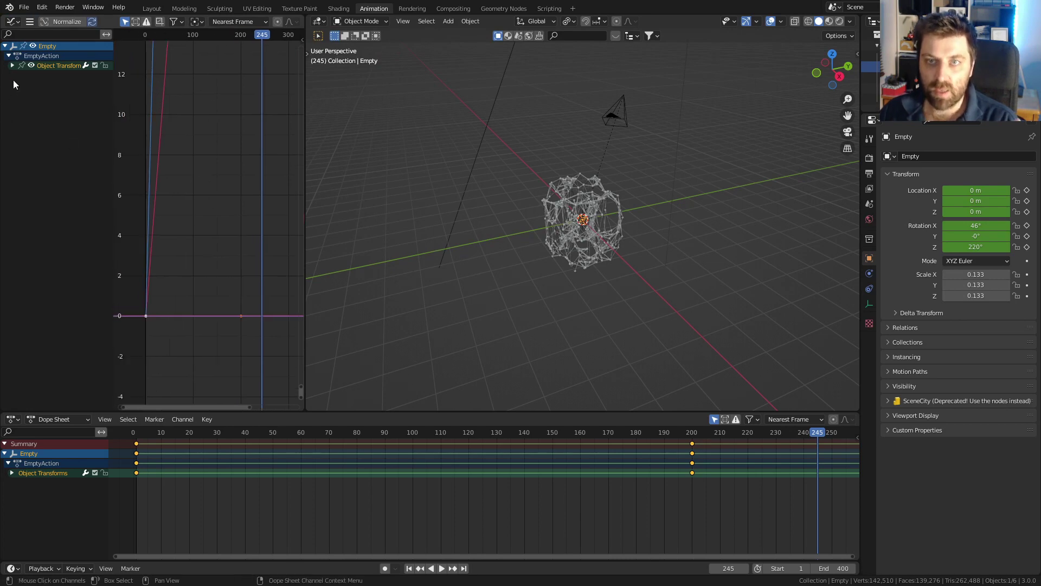
pyautogui.click(12, 66)
pyautogui.moveTo(21, 76); pyautogui.dragTo(20, 93)
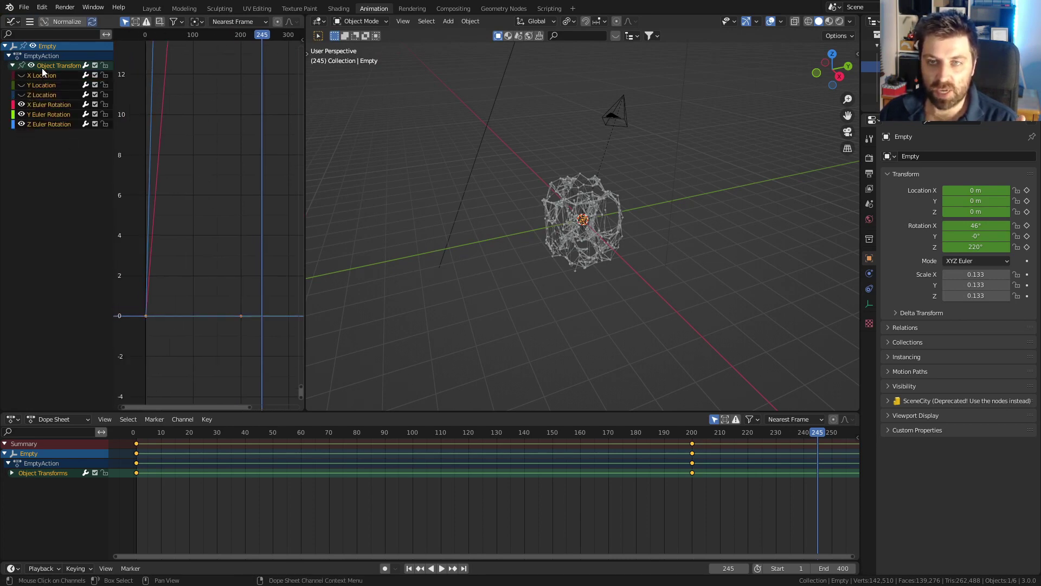
pyautogui.moveTo(22, 114); pyautogui.dragTo(22, 124)
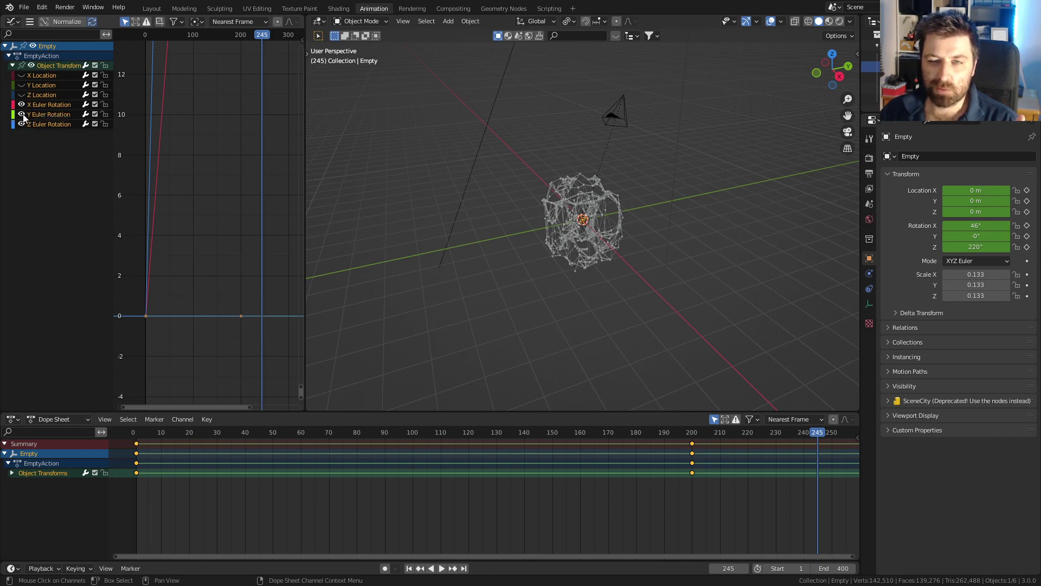
# Set the interpolation of the Empty's X Euler Rotation keyframes to Bezier.
pyautogui.press('Home')
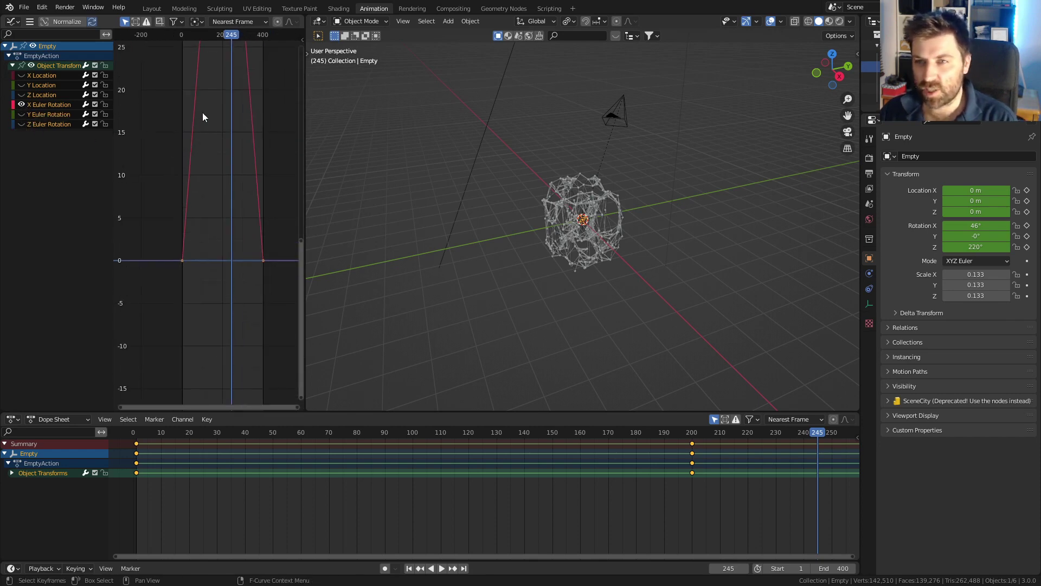
pyautogui.moveTo(214, 82); pyautogui.dragTo(240, 255, button='middle')
pyautogui.press('t')
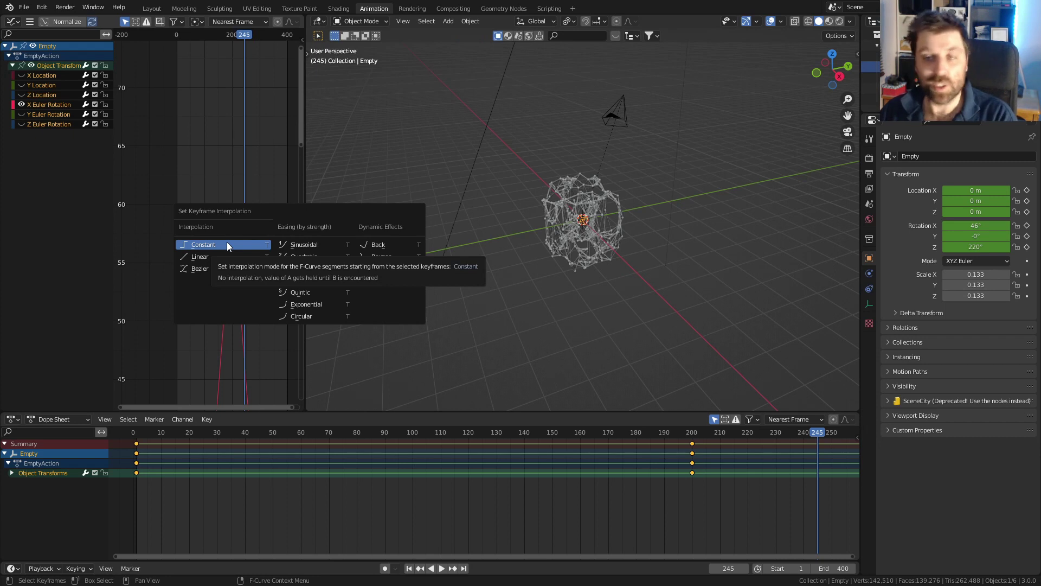
pyautogui.click(228, 268)
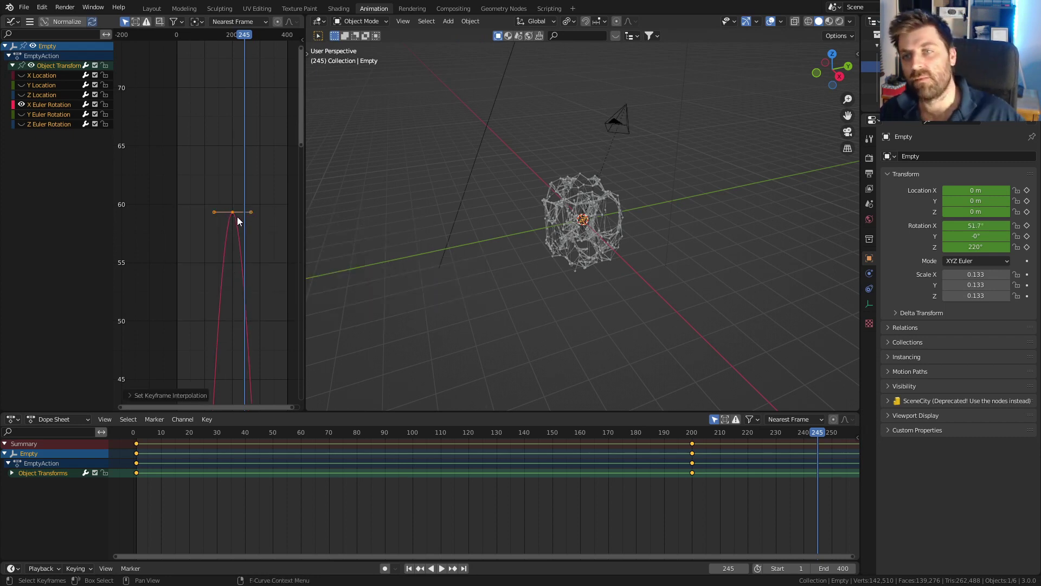
# Play the animation through the camera to check the smoothed X rotation.
pyautogui.press('KP_0')
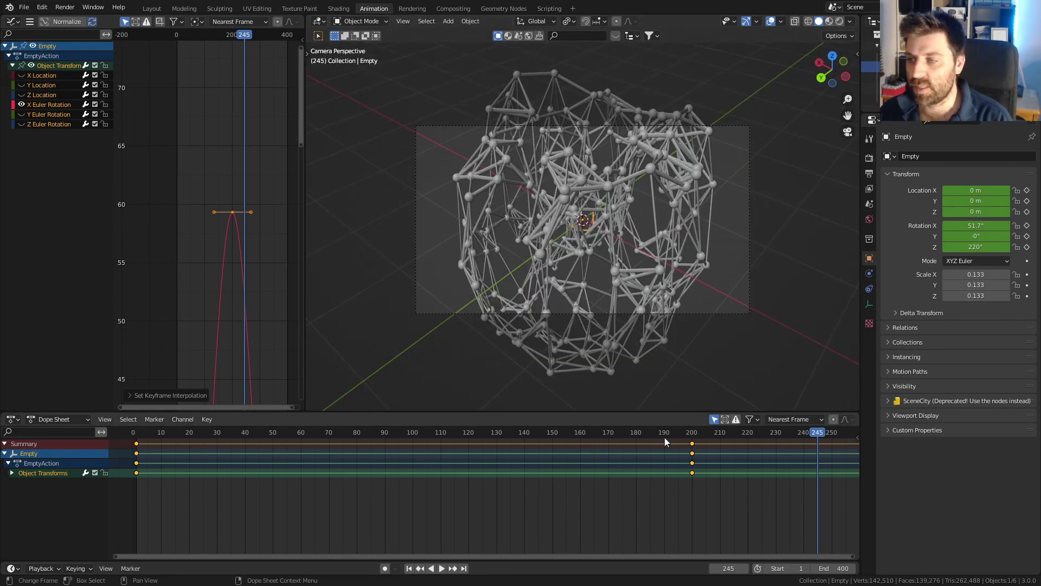
pyautogui.click(424, 434)
pyautogui.press('space')
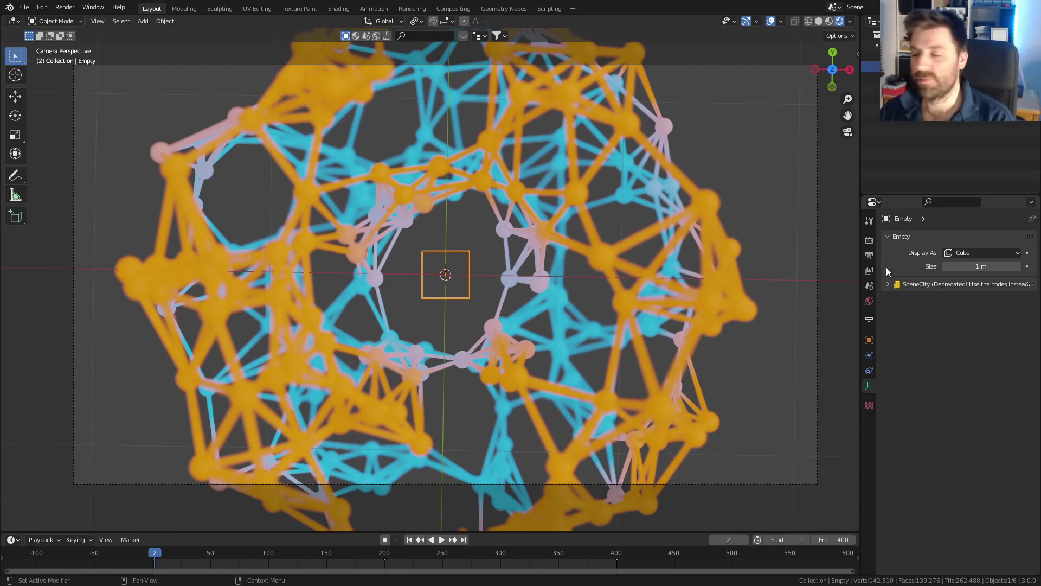
# Set the scene's color management View Transform to Standard.
pyautogui.click(869, 240)
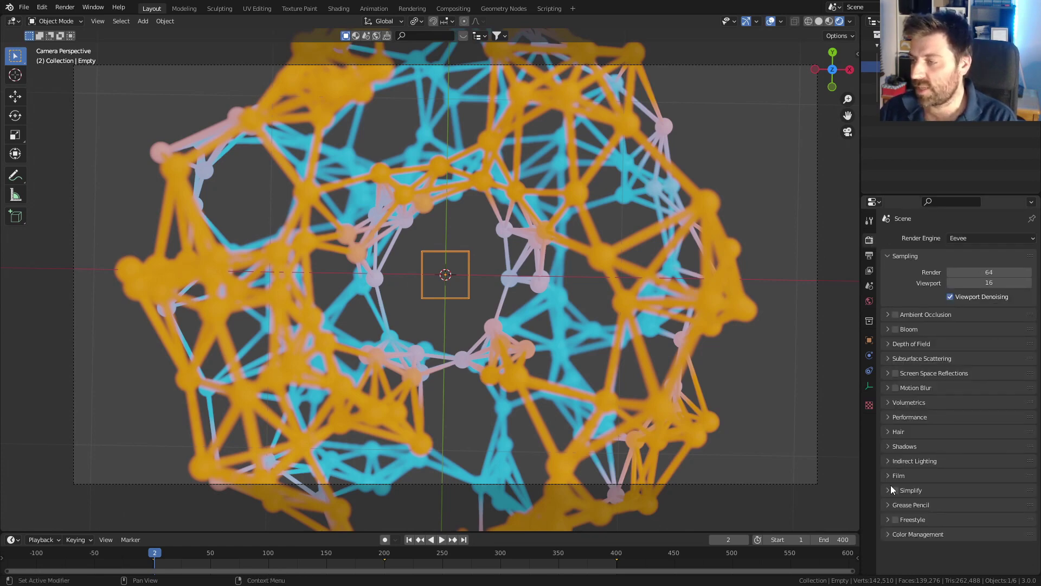
pyautogui.click(887, 532)
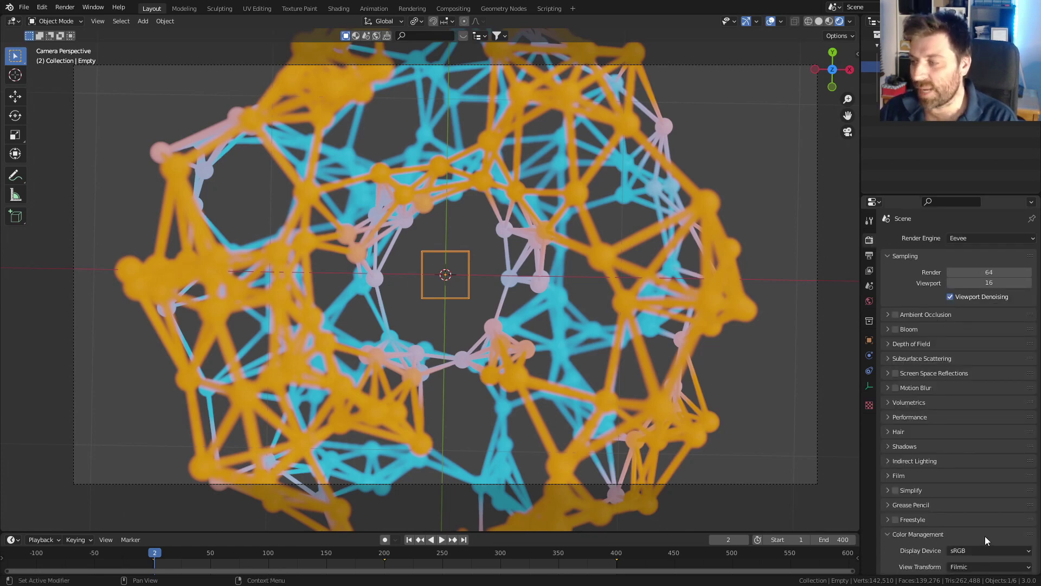
pyautogui.scroll(-3, 981, 526)
pyautogui.click(974, 498)
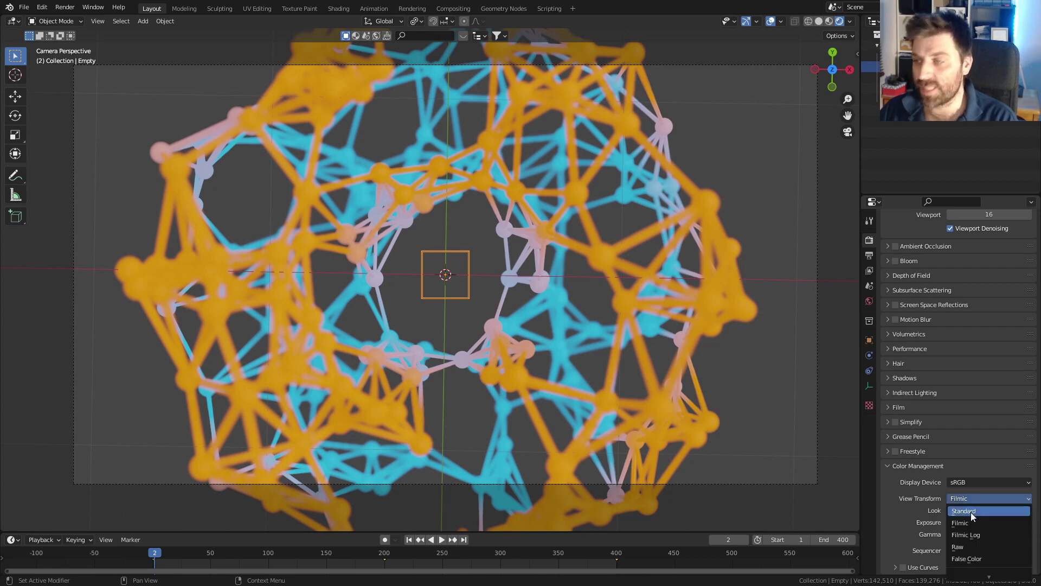
pyautogui.click(971, 511)
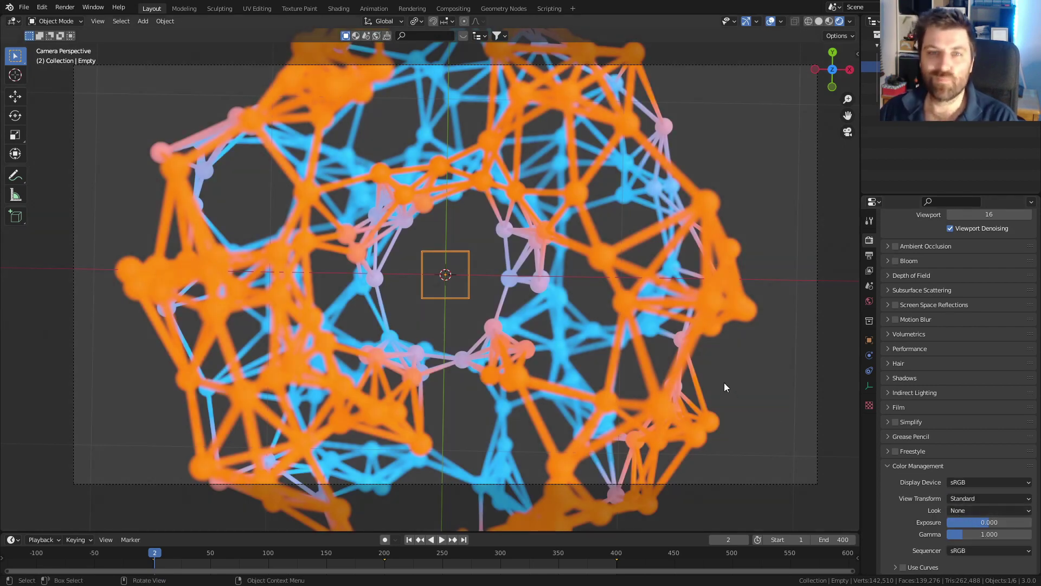
# Try a white world background color and view the network against it through the camera.
pyautogui.scroll(-4, 721, 382)
pyautogui.moveTo(653, 341); pyautogui.dragTo(608, 225, button='middle')
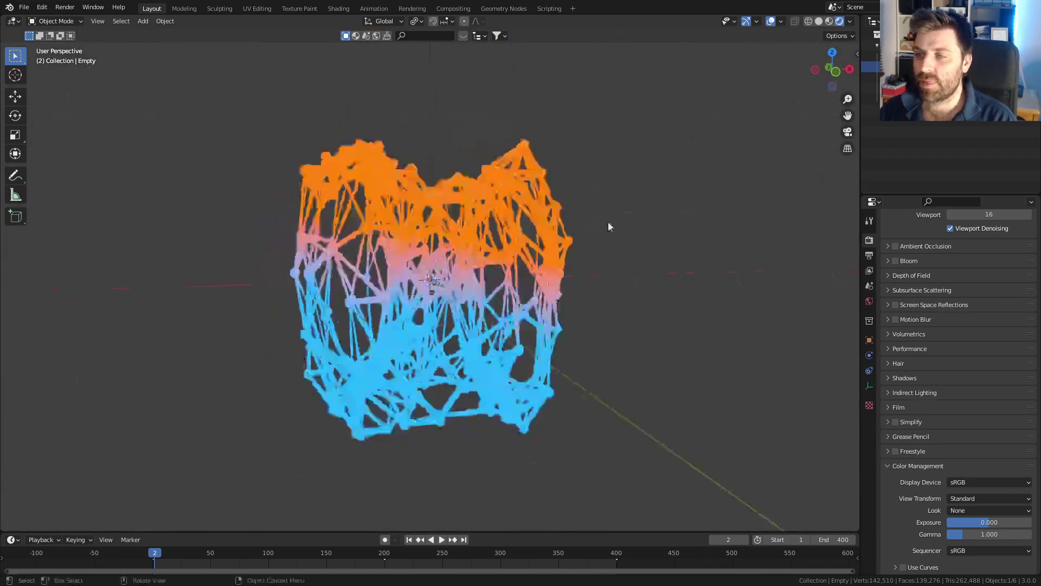
pyautogui.scroll(-3, 608, 227)
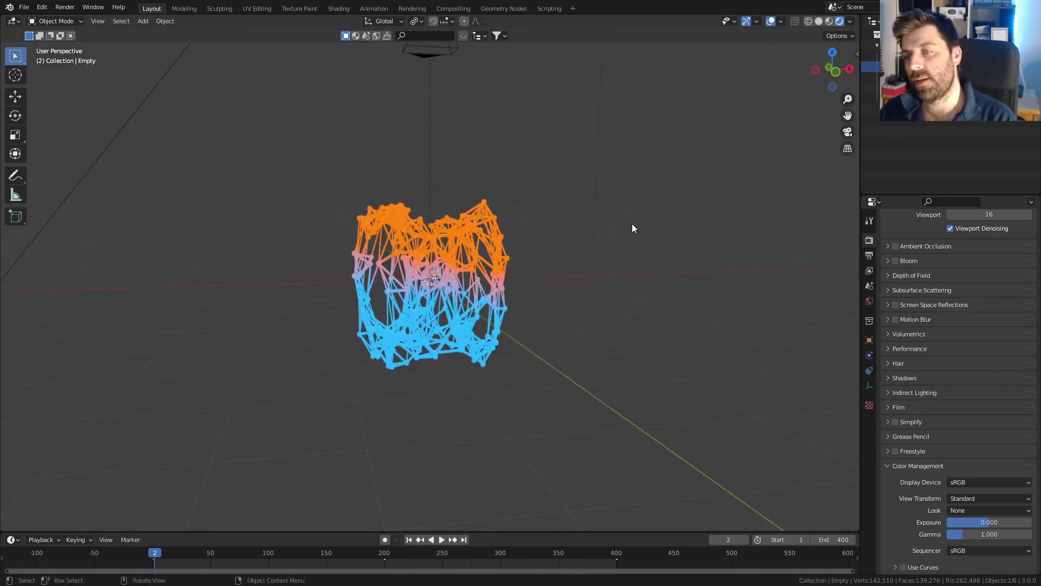
pyautogui.hotkey('shift', 'a')
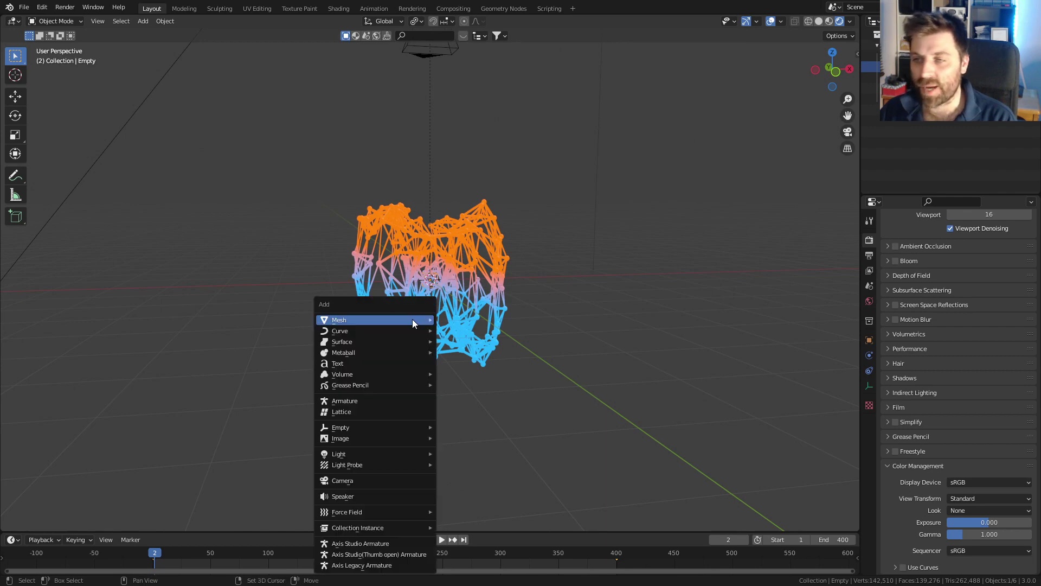
pyautogui.click(869, 301)
pyautogui.click(976, 312)
pyautogui.moveTo(1012, 182); pyautogui.dragTo(1012, 157)
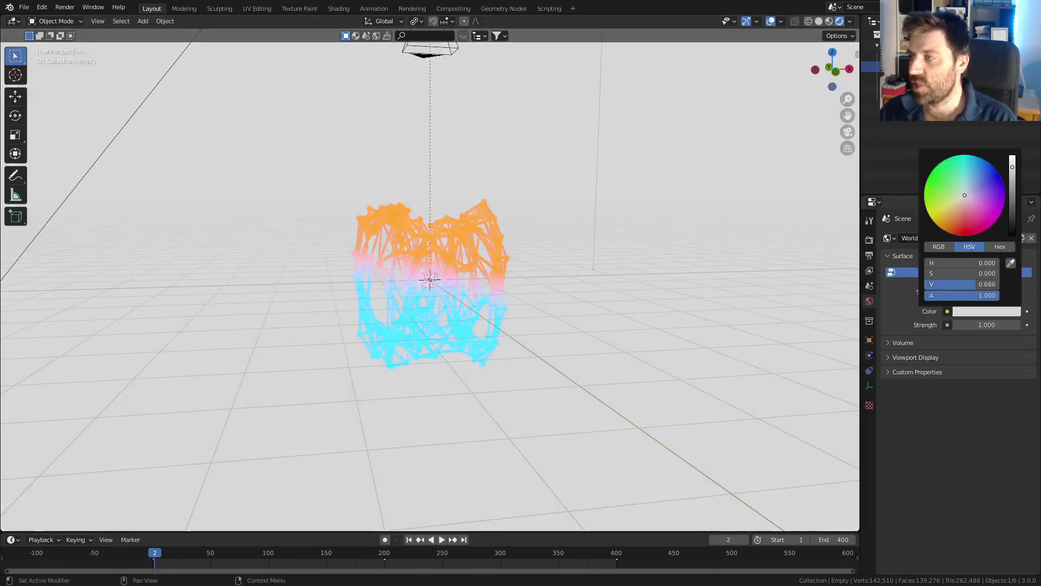
pyautogui.moveTo(485, 311); pyautogui.dragTo(477, 320, button='middle')
pyautogui.press('KP_0')
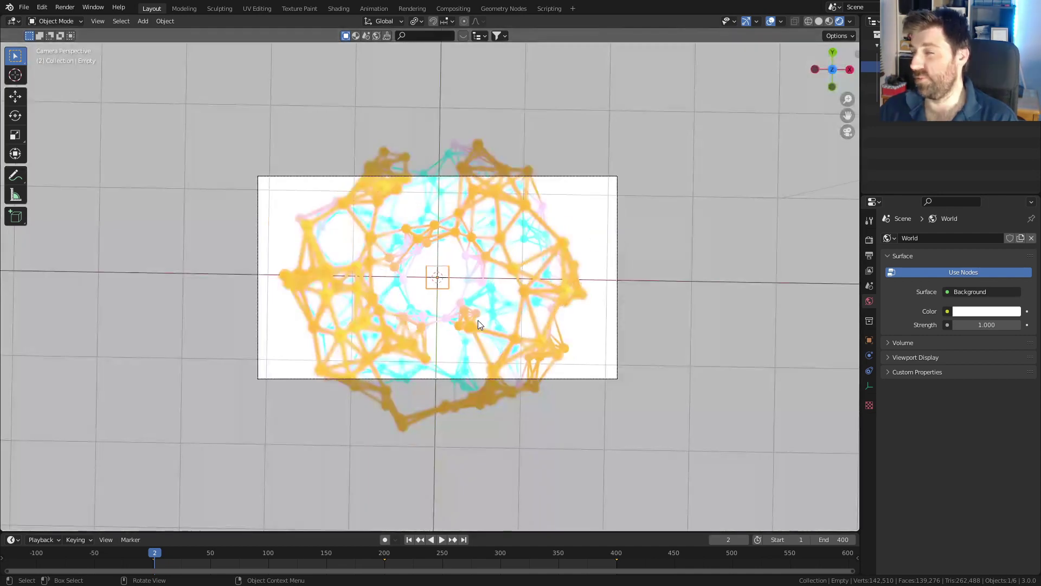
# Darken the world background color to near black.
pyautogui.click(986, 311)
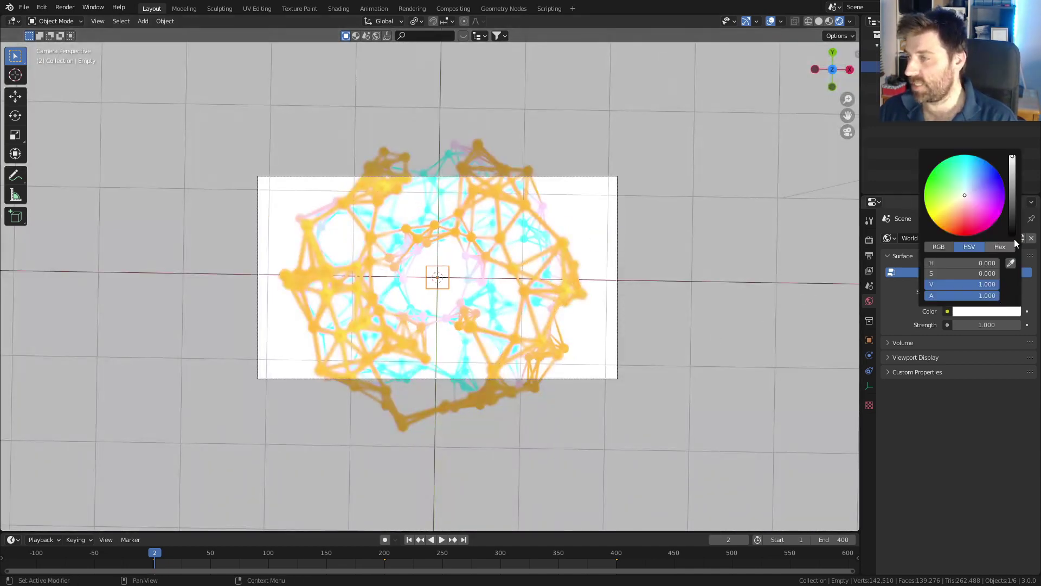
pyautogui.click(1012, 228)
pyautogui.click(626, 424)
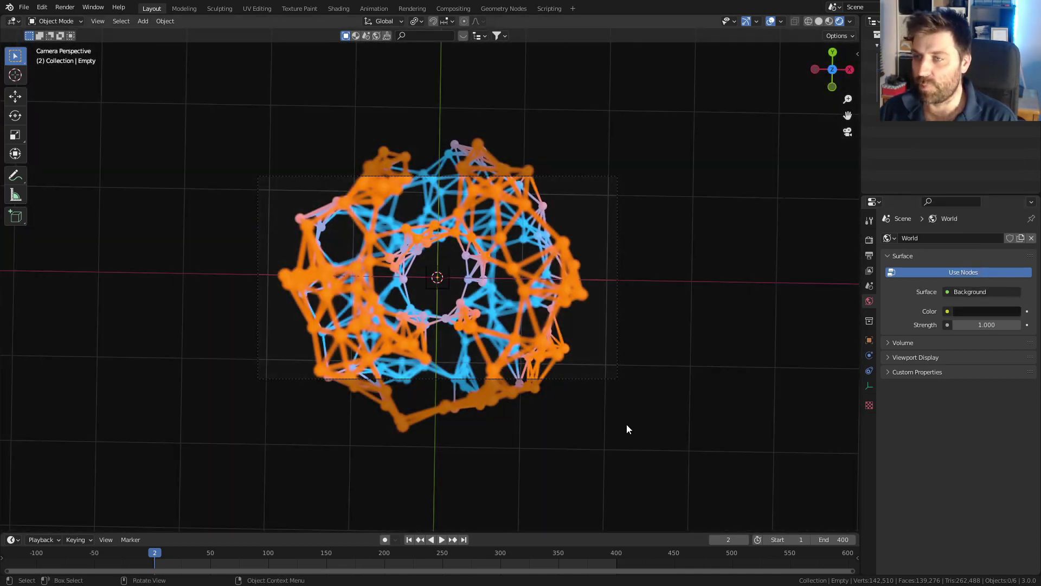
pyautogui.scroll(4, 629, 424)
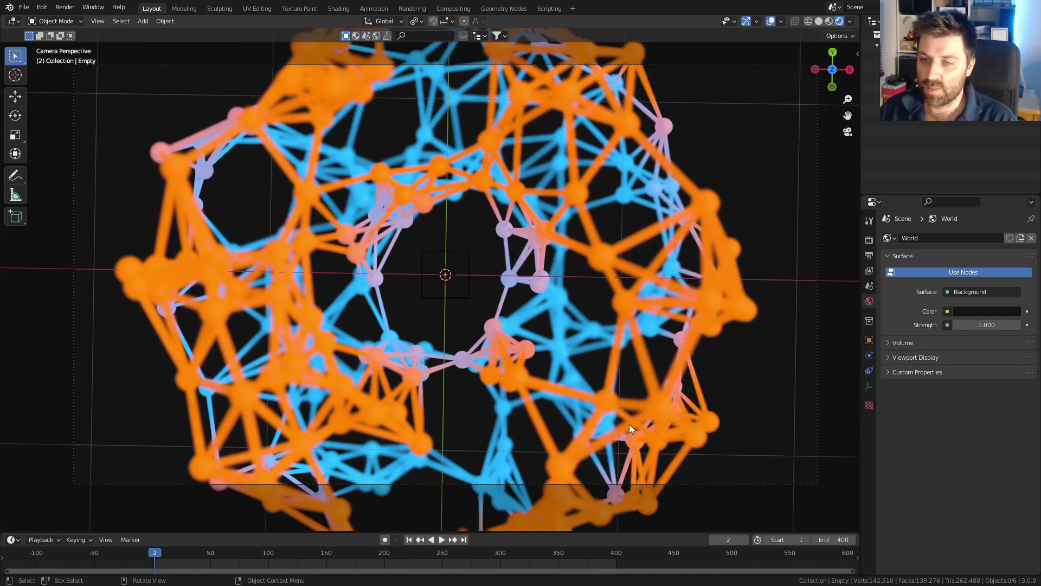
# Go to frame 103 and enable Ambient Occlusion and Bloom in the Eevee render settings.
pyautogui.moveTo(255, 551); pyautogui.dragTo(271, 551)
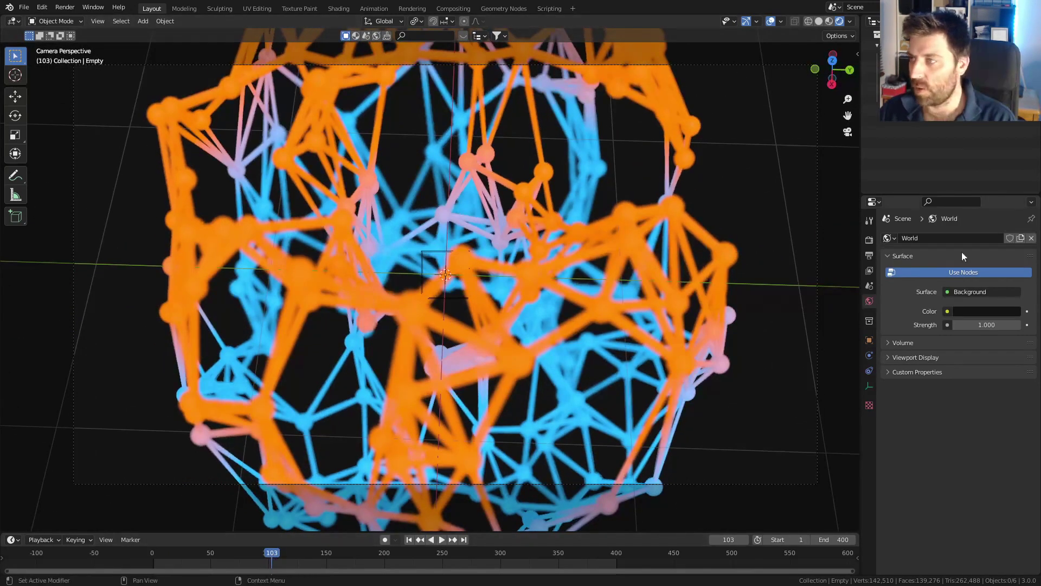
pyautogui.click(869, 240)
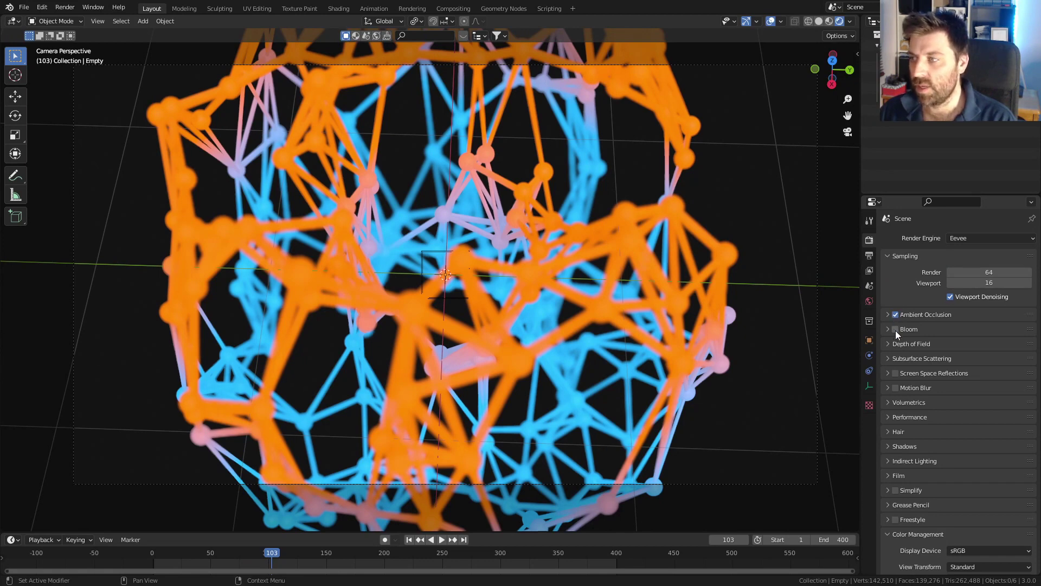
pyautogui.click(895, 329)
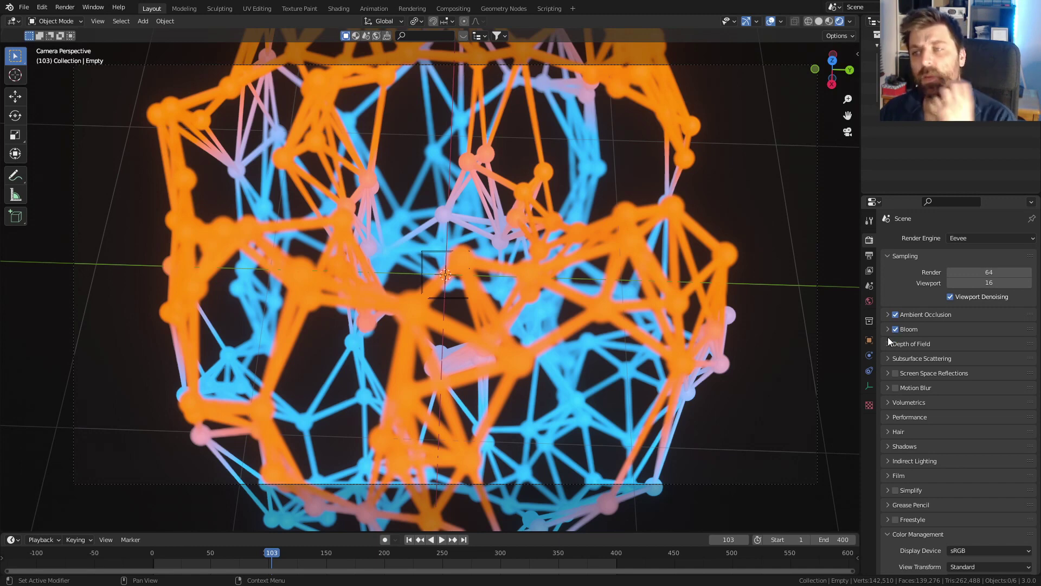
# Select the camera and set its depth of field F-Stop to 1 to reduce the blur on the network.
pyautogui.click(424, 273)
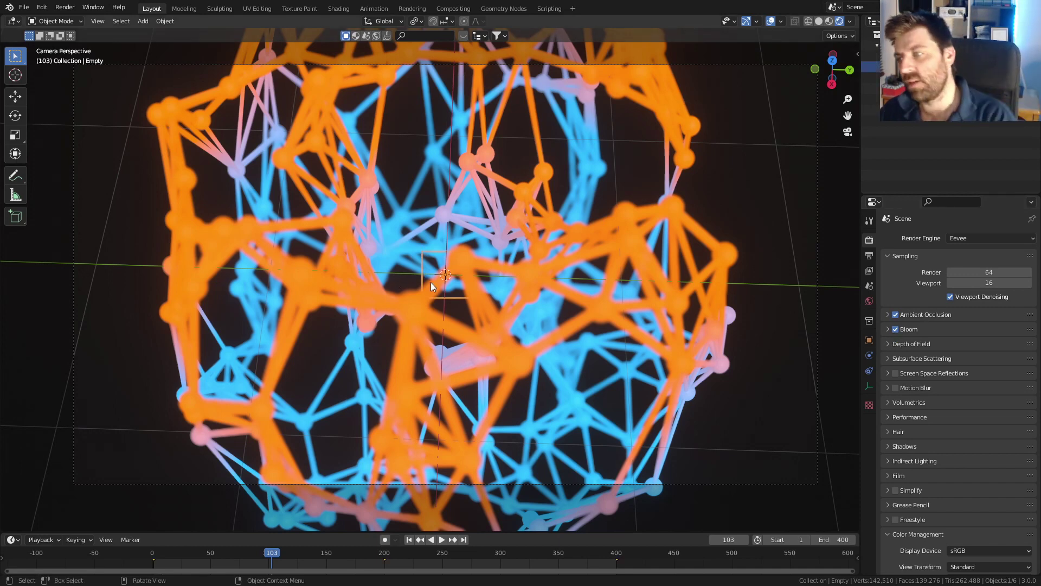
pyautogui.scroll(-2, 780, 327)
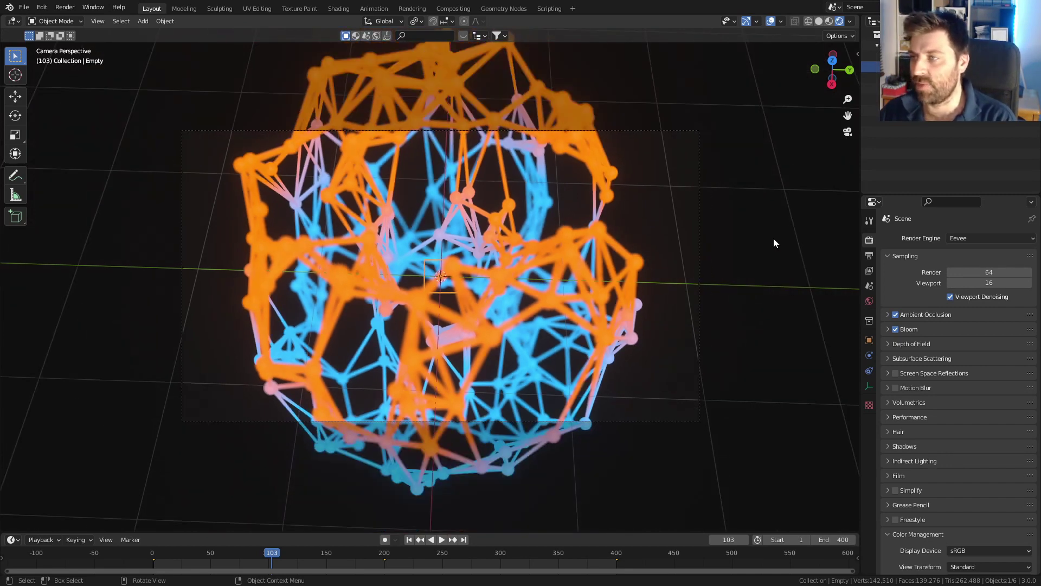
pyautogui.click(702, 201)
pyautogui.click(869, 386)
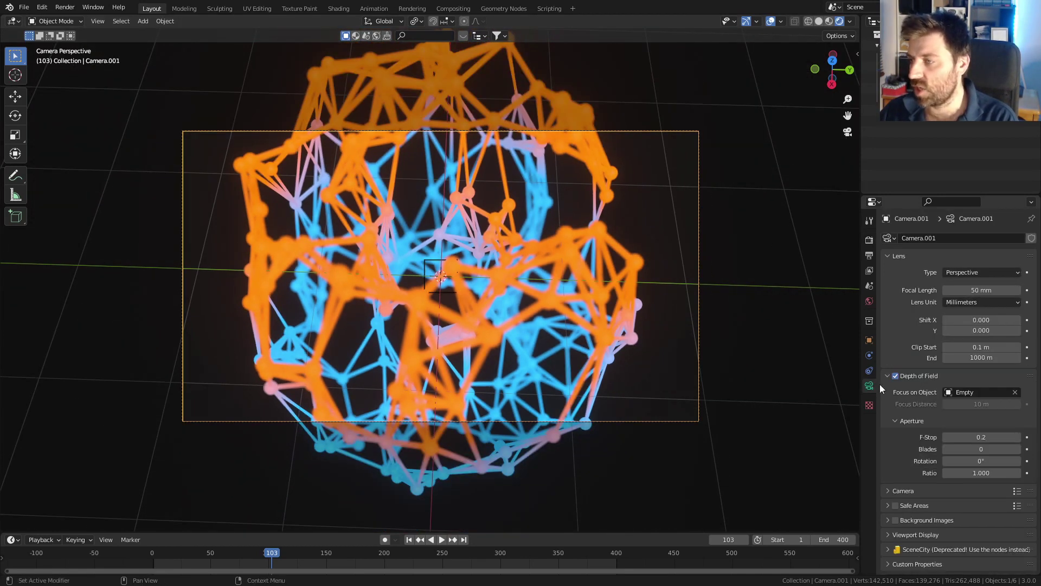
pyautogui.click(970, 437)
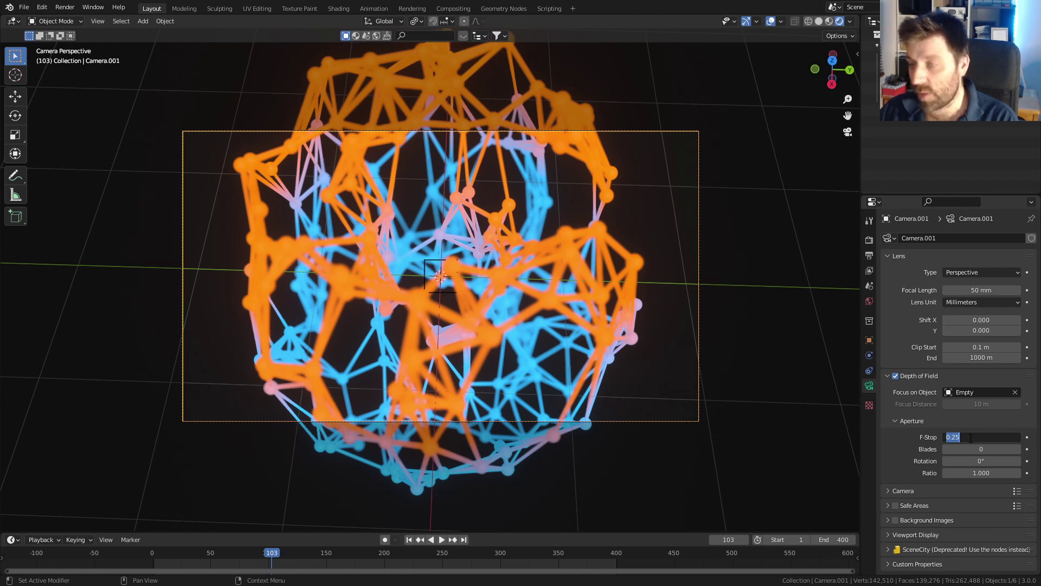
pyautogui.write('1')
pyautogui.press('Return')
pyautogui.scroll(2, 600, 421)
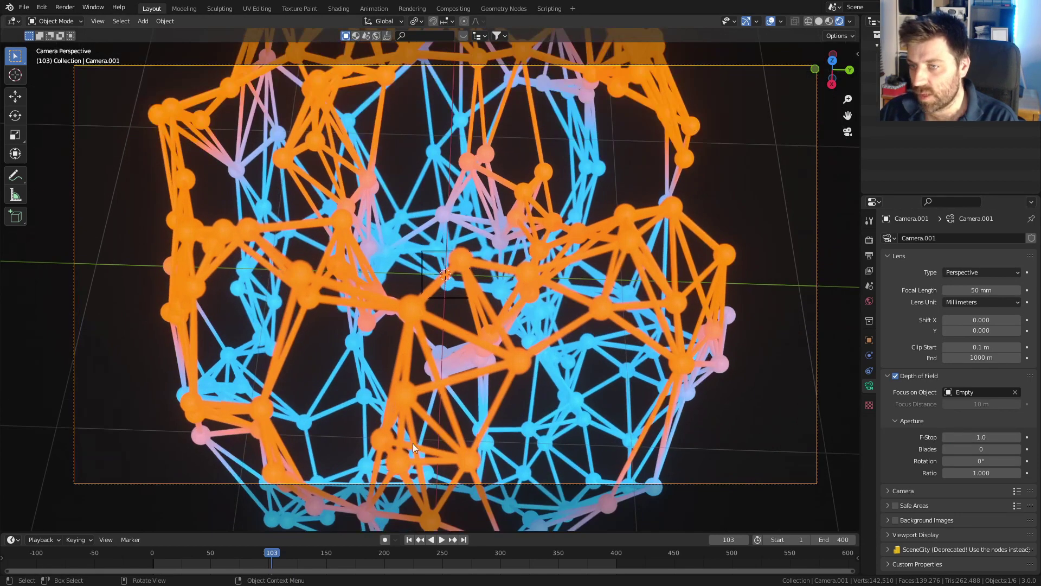
# Lower the camera's depth of field F-Stop to 0.75.
pyautogui.click(984, 437)
pyautogui.press('BackSpace')
pyautogui.write('.75')
pyautogui.press('Return')
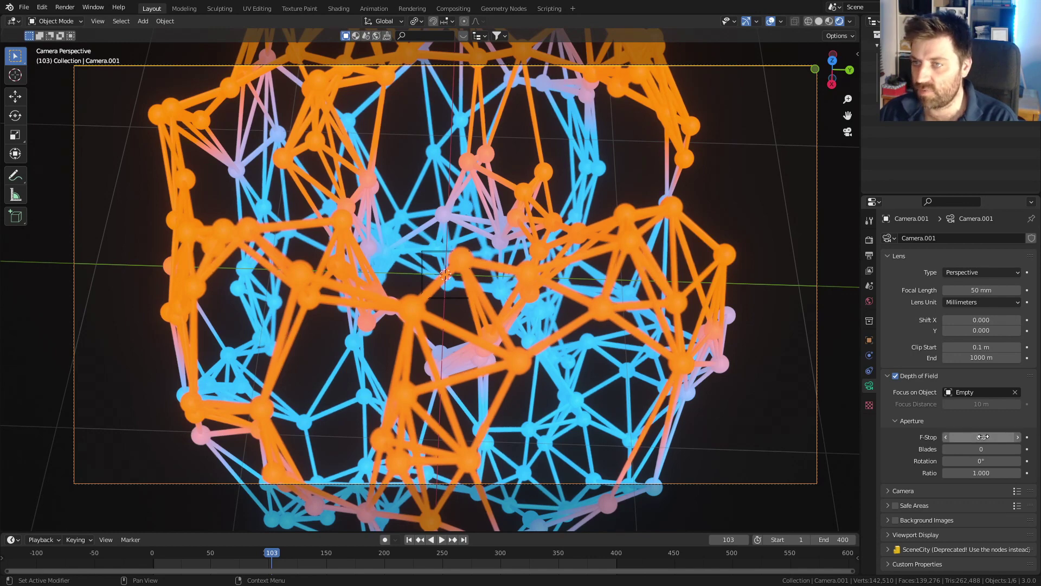
# Open the file save dialog and dismiss it without saving, and start rendering the full camera orbit animation.
pyautogui.hotkey('ctrl', 's')
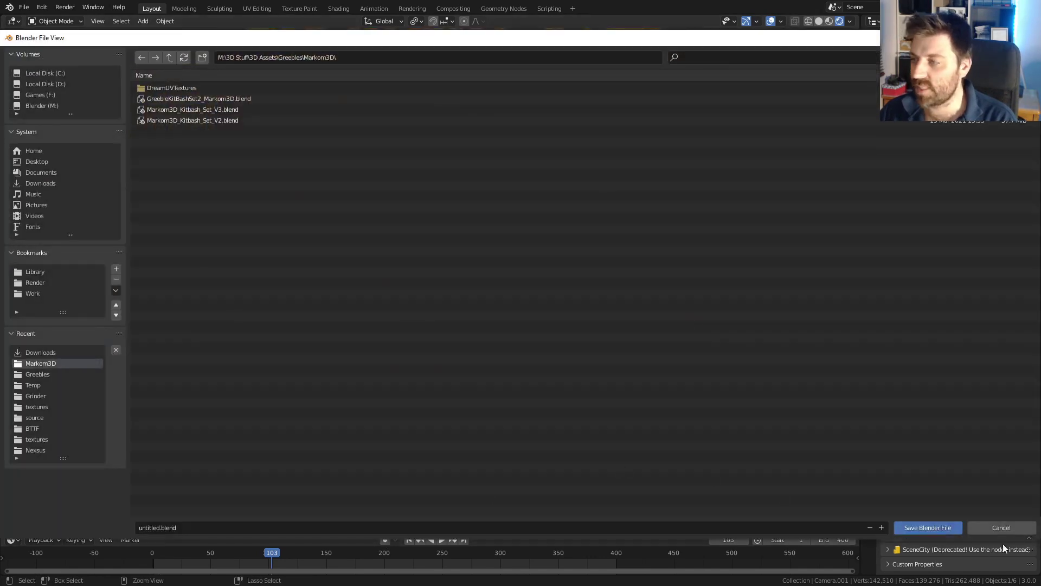
pyautogui.click(1007, 527)
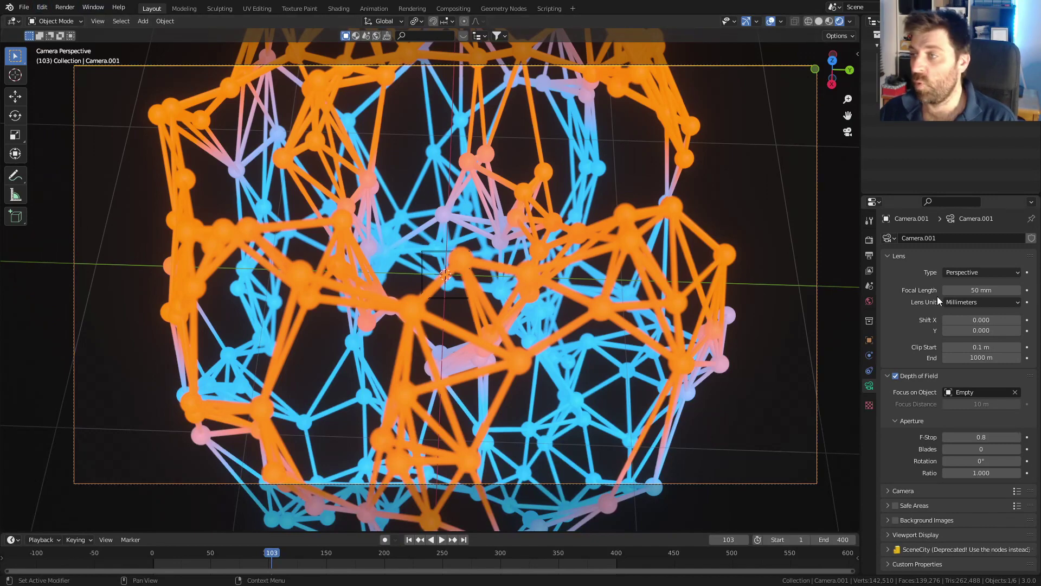
pyautogui.click(64, 7)
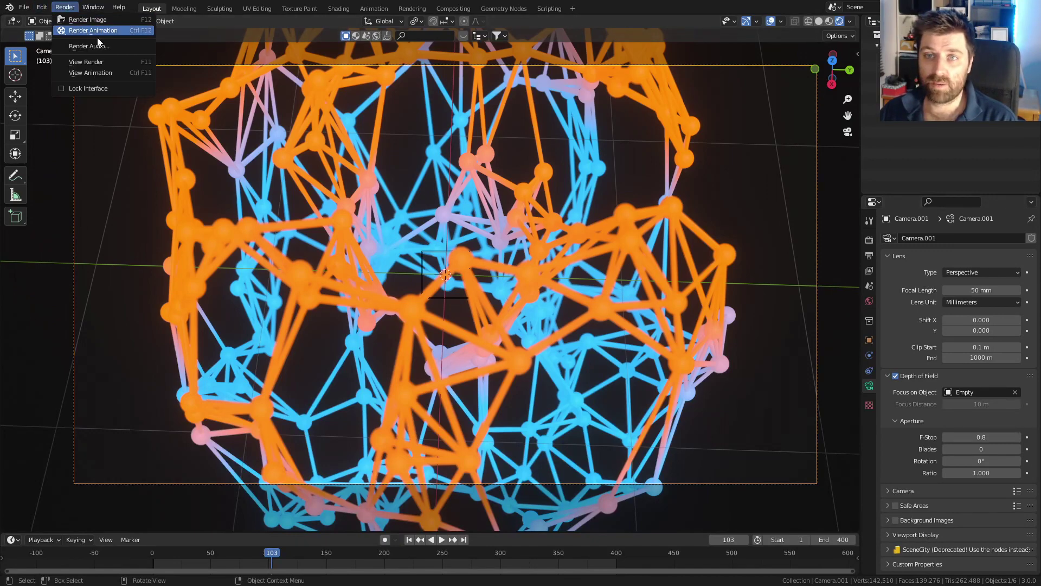
pyautogui.click(100, 32)
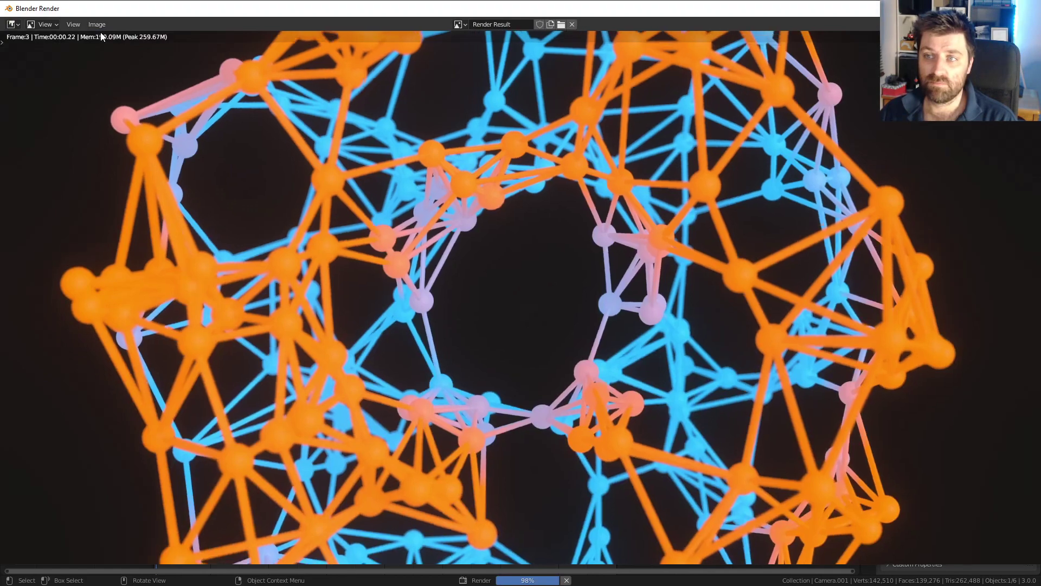